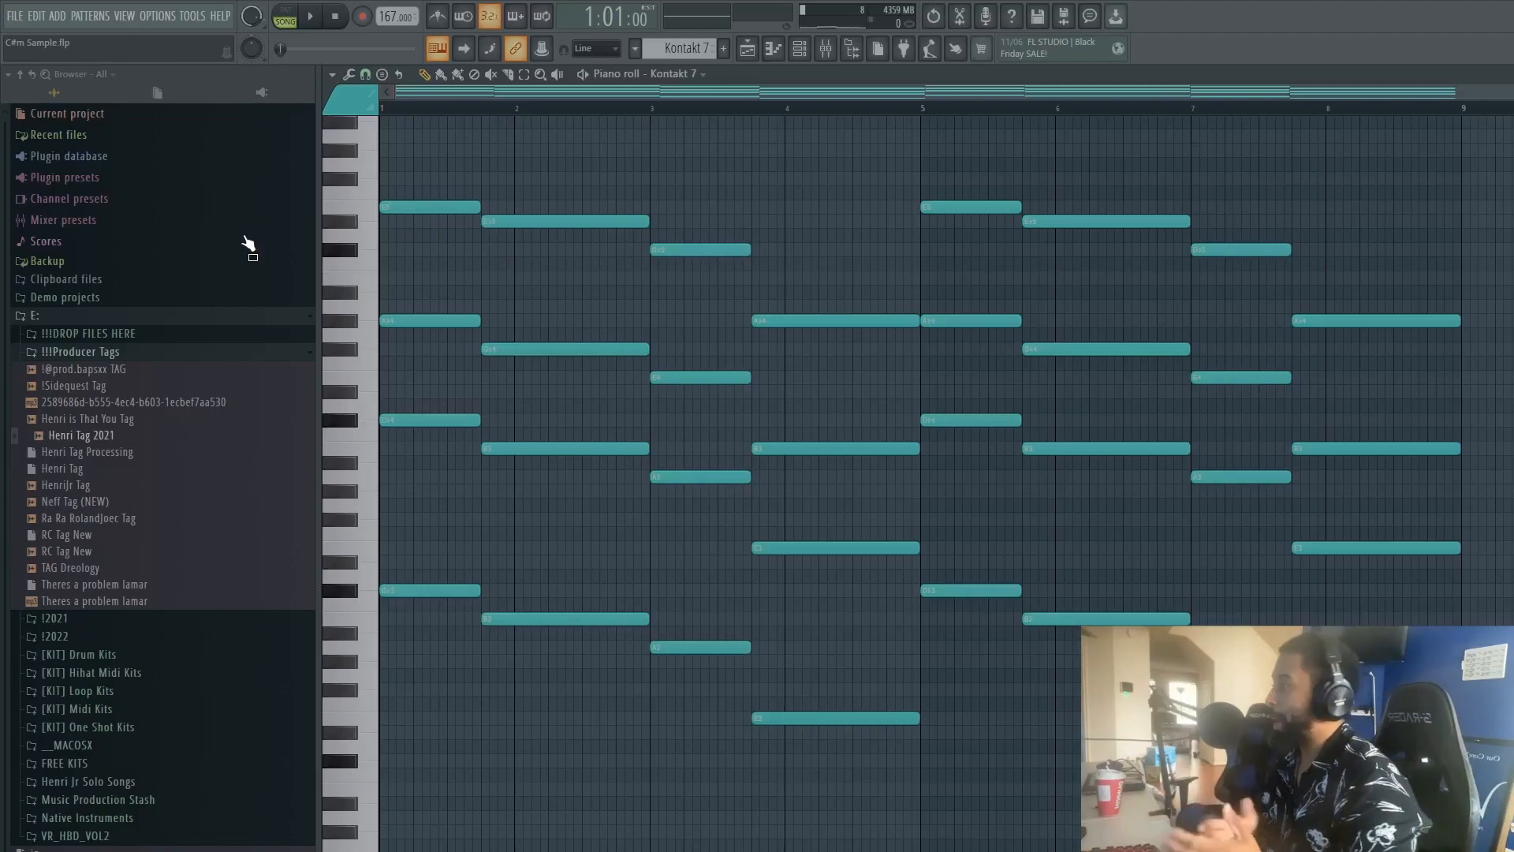
Step: Play back the Kontakt 7 chord progression from bar 1 in the piano roll
{"action": "key", "text": "space"}
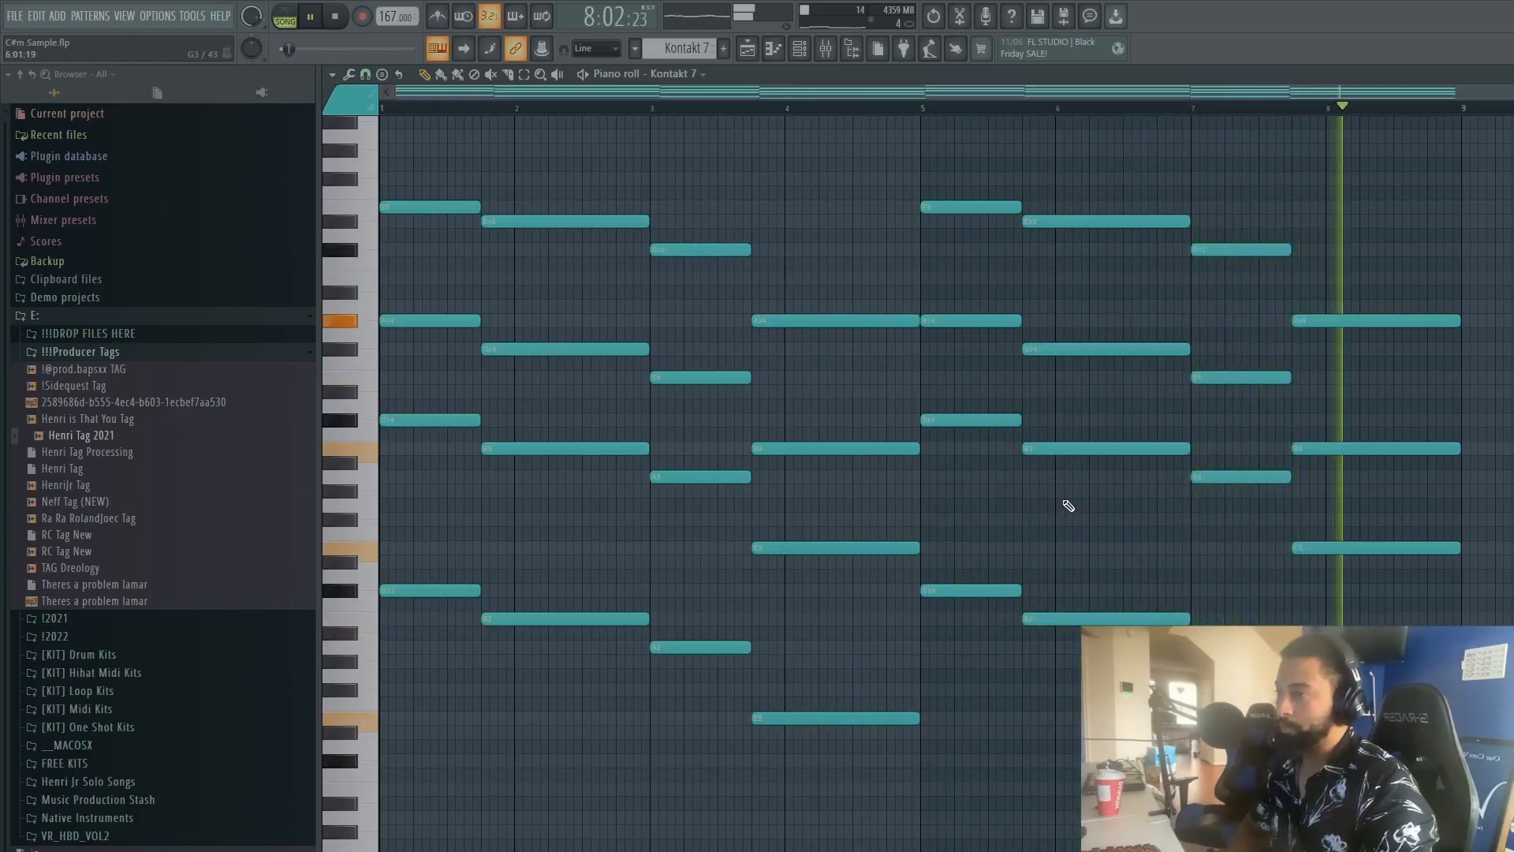
{"action": "key", "text": "space"}
Step: Try the first chord's top note one octave lower, then restore its pitch
{"action": "left_click_drag", "start_coordinate": [448, 252], "coordinate": [406, 189]}
{"action": "key", "text": "ctrl+Down"}
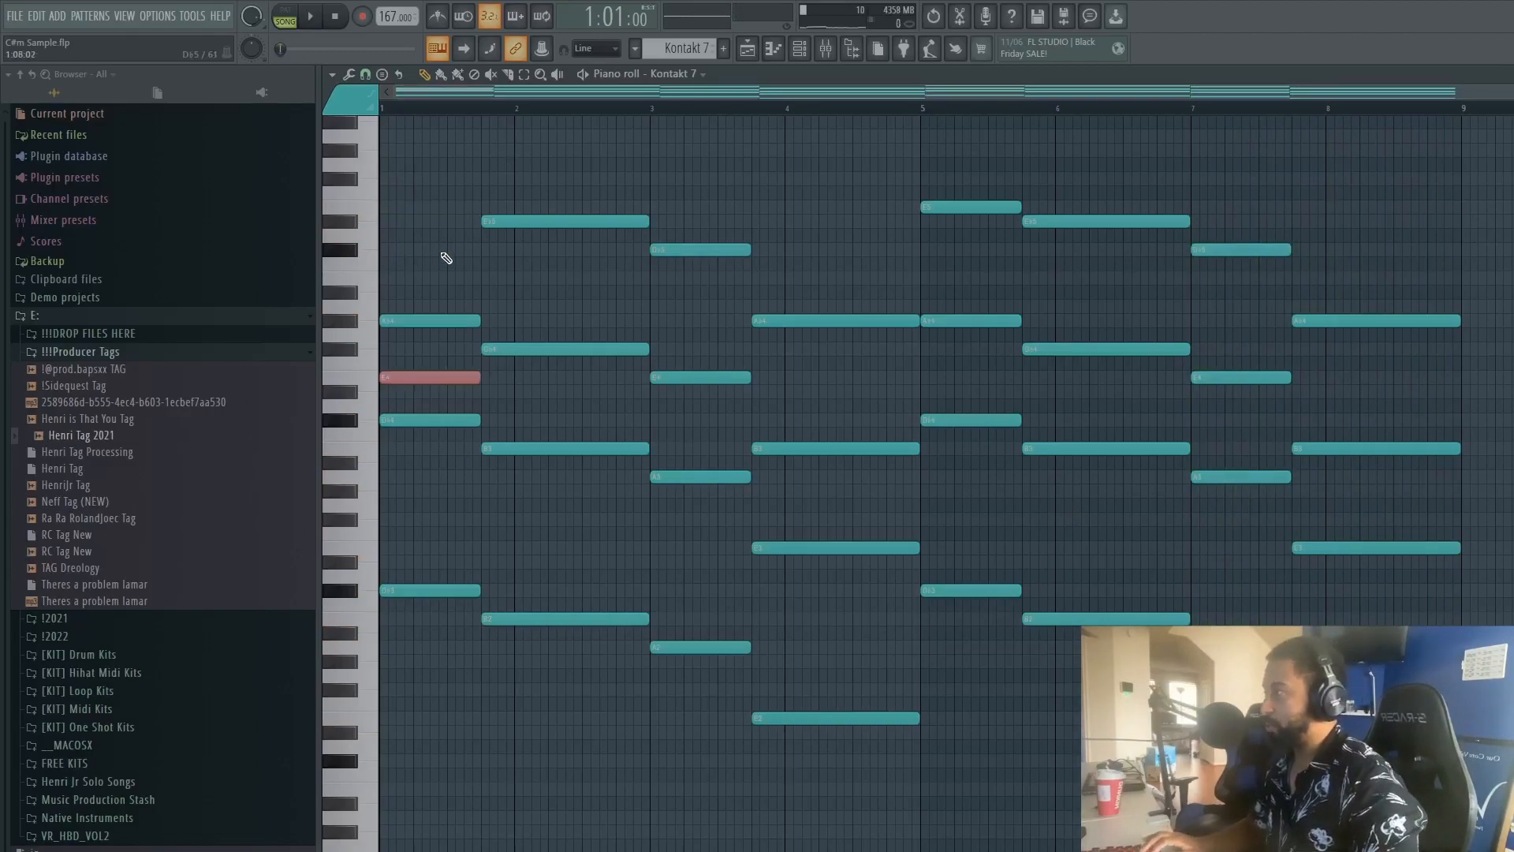
{"action": "key", "text": "ctrl+Up"}
Step: Audition the first chord's lower notes and the bass notes of the first four chords in the Kontakt 7 pattern
{"action": "left_click", "coordinate": [412, 421]}
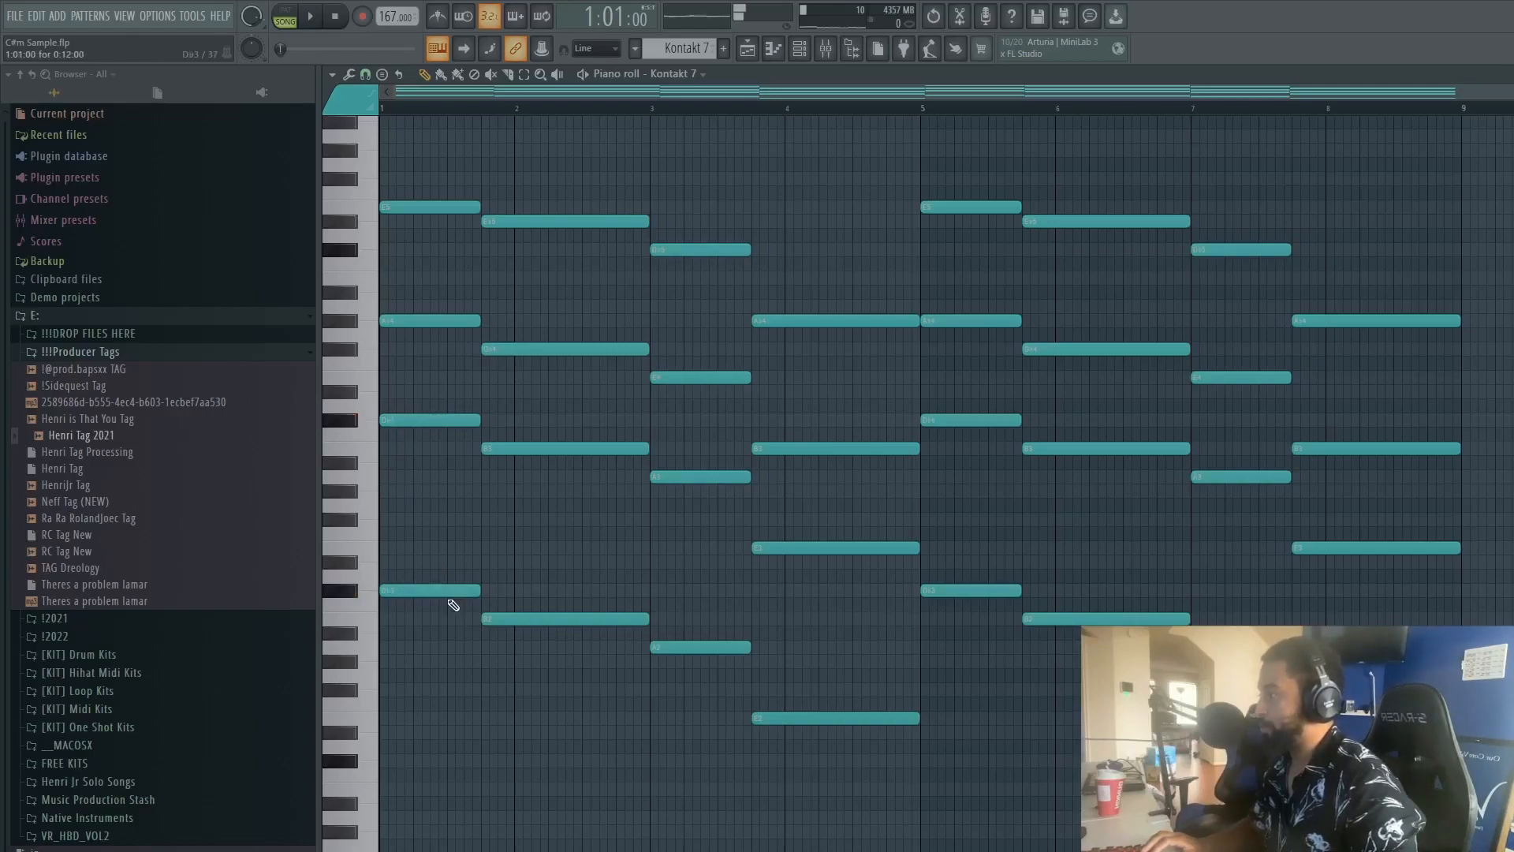
{"action": "left_click", "coordinate": [489, 108]}
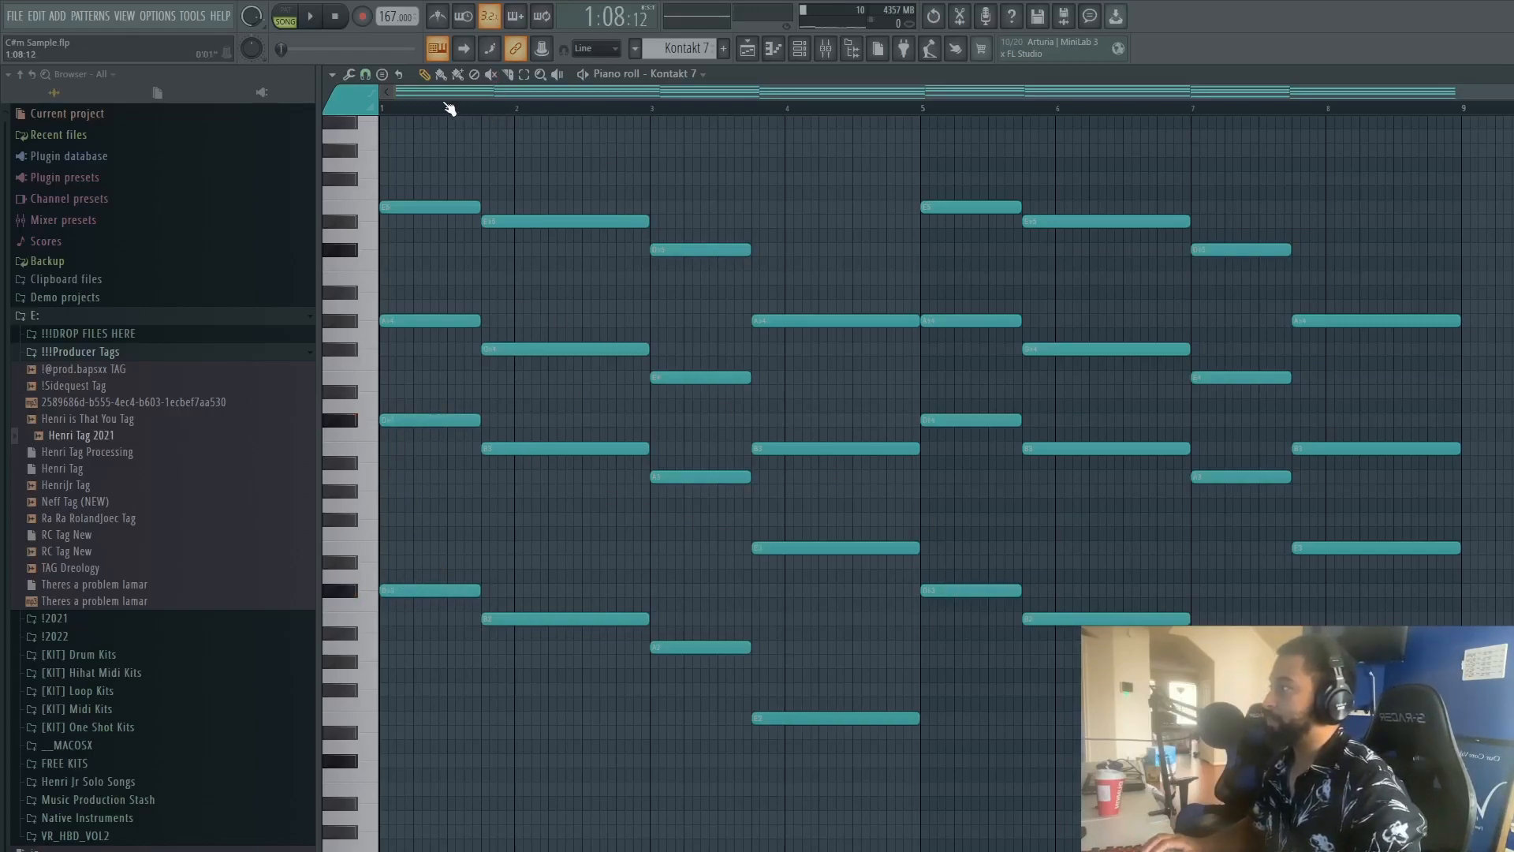
{"action": "left_click", "coordinate": [402, 593]}
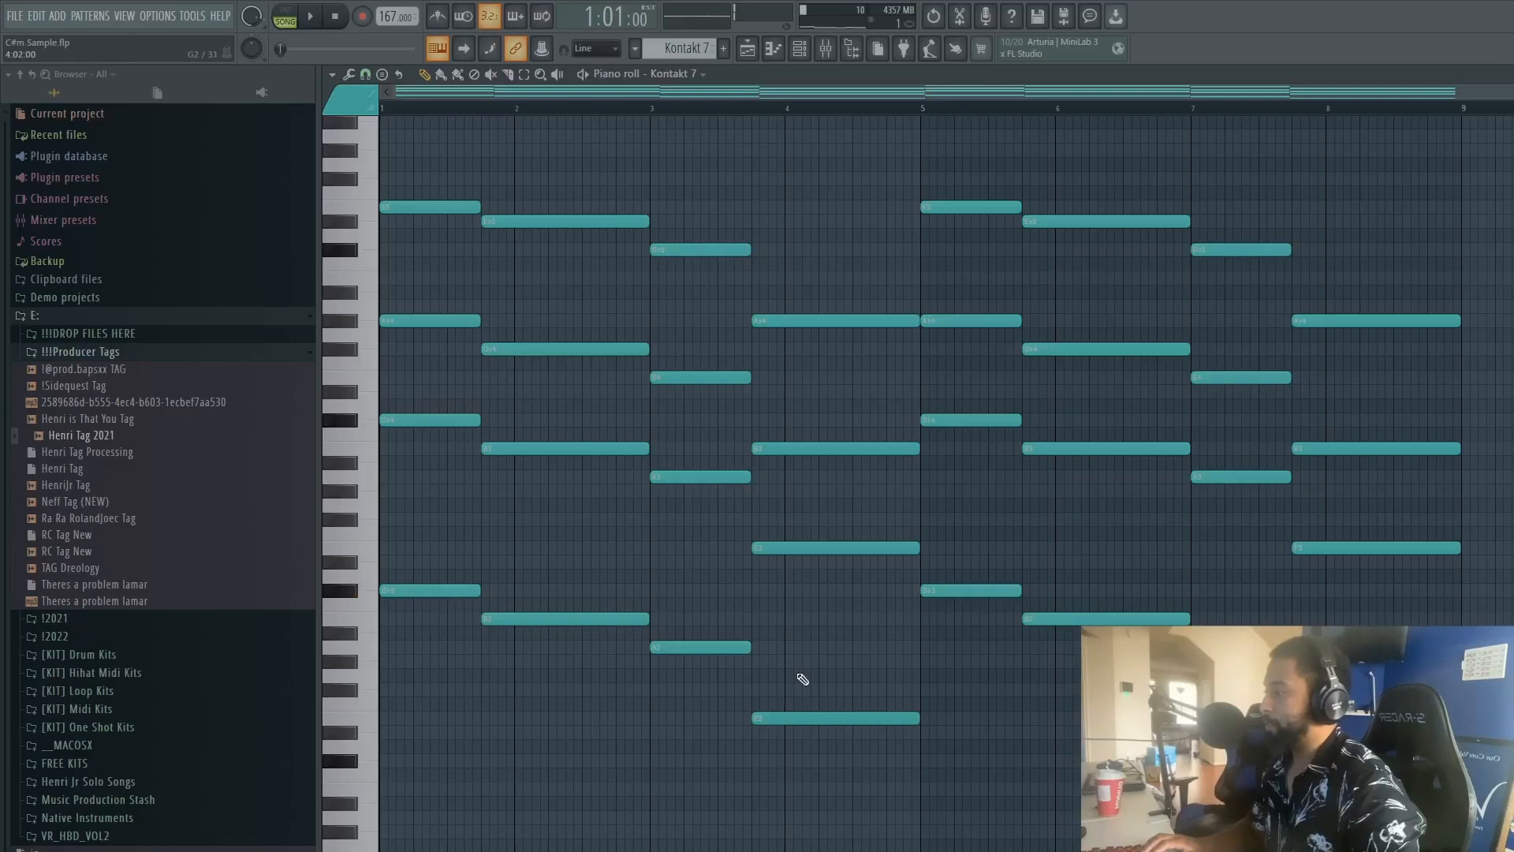
{"action": "left_click_drag", "start_coordinate": [874, 781], "coordinate": [426, 581]}
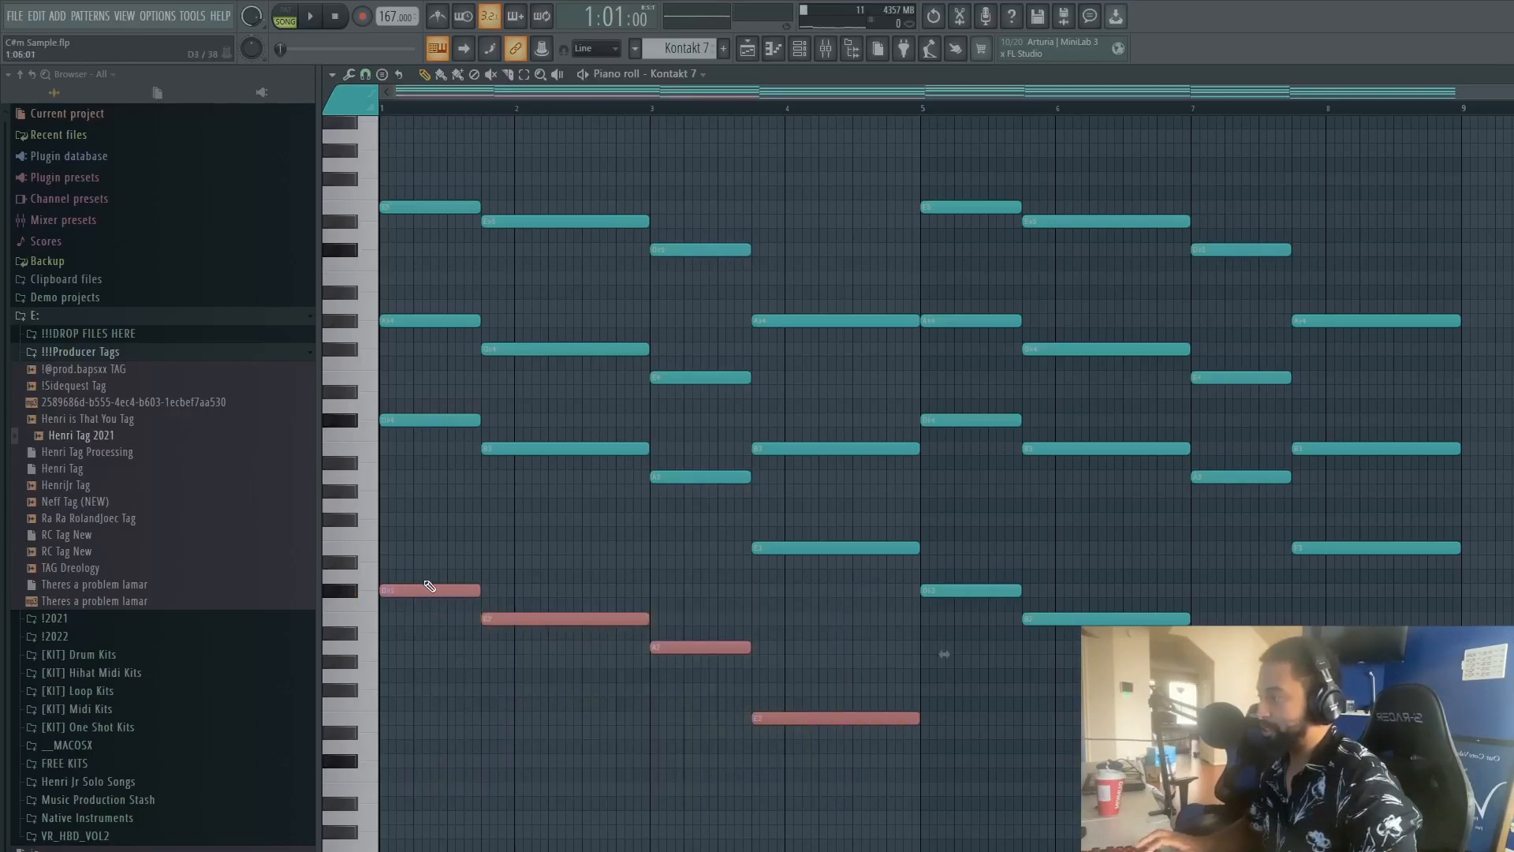
{"action": "right_click", "coordinate": [524, 566]}
{"action": "left_click", "coordinate": [407, 591]}
{"action": "left_click", "coordinate": [543, 620]}
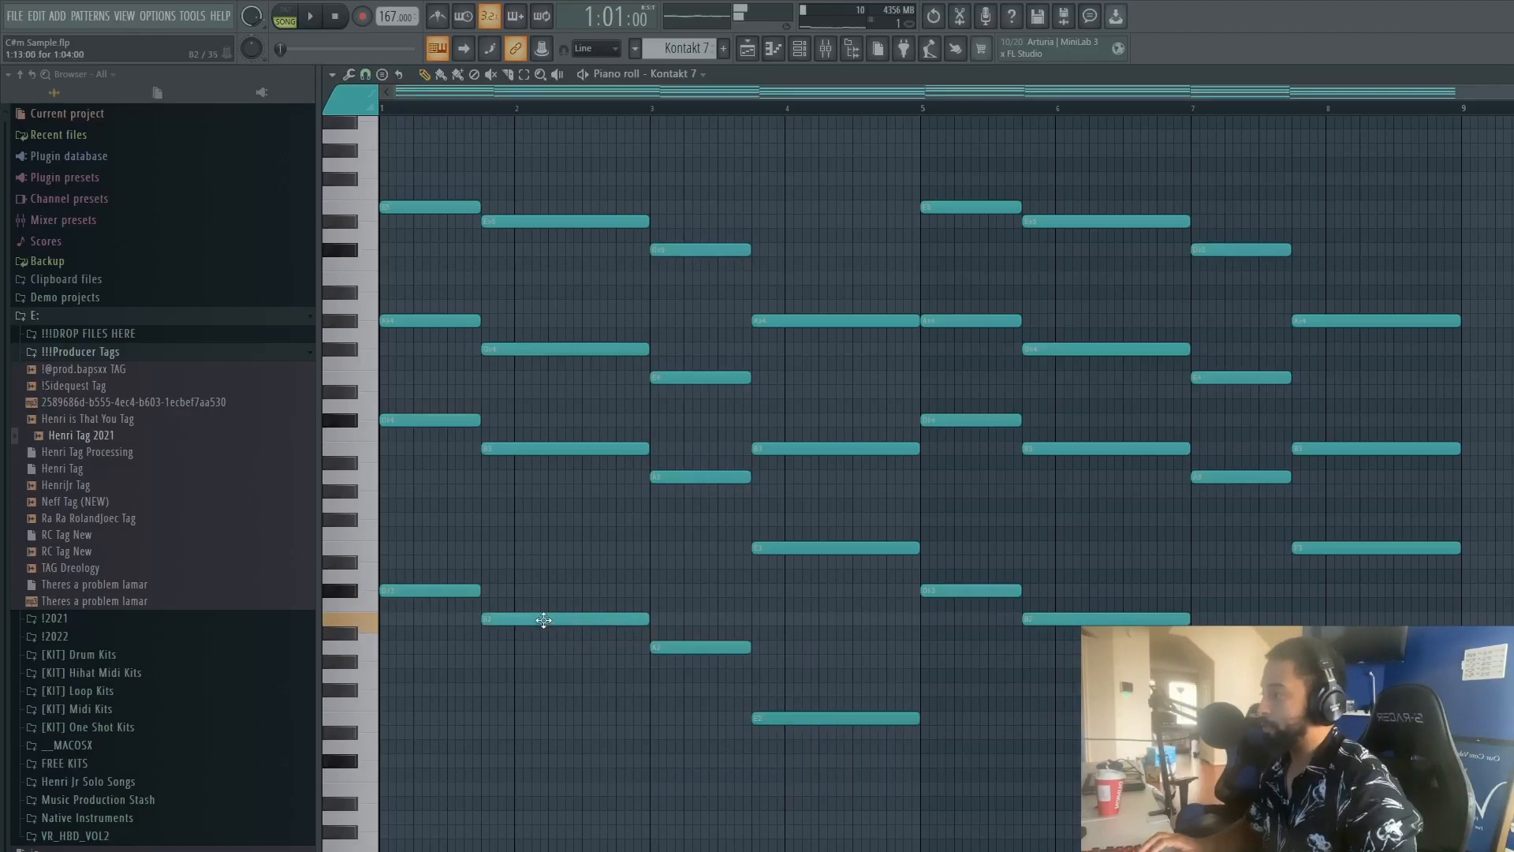
{"action": "left_click", "coordinate": [689, 648]}
{"action": "left_click", "coordinate": [774, 718]}
{"action": "key", "text": "space"}
{"action": "key", "text": "space"}
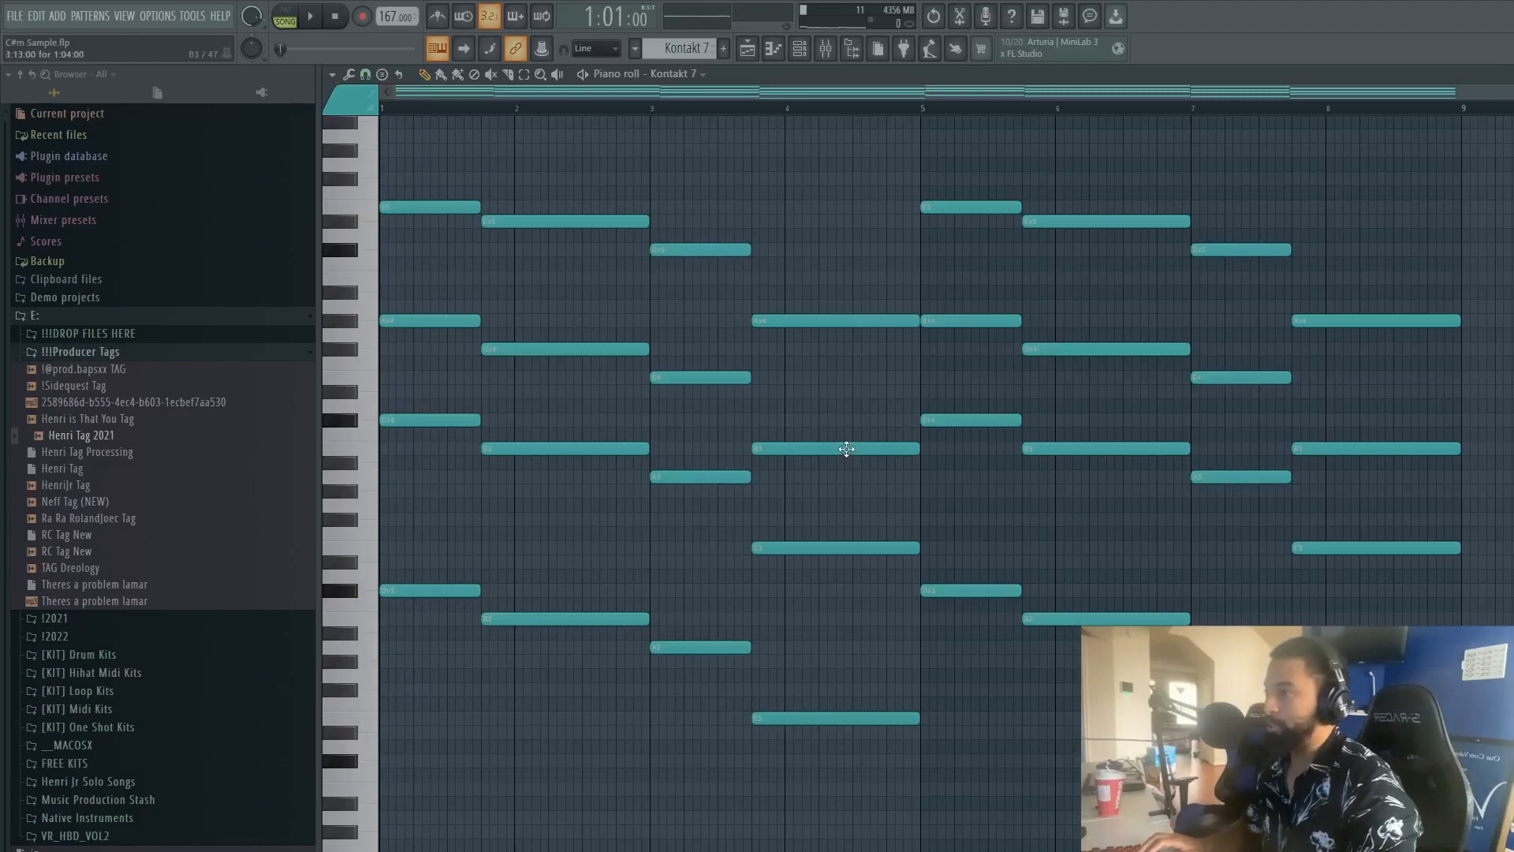
Step: Unmute Track 3 in the playlist and open the Kontakt 7 #3 pattern in the piano roll from its first bar
{"action": "left_click", "coordinate": [774, 49]}
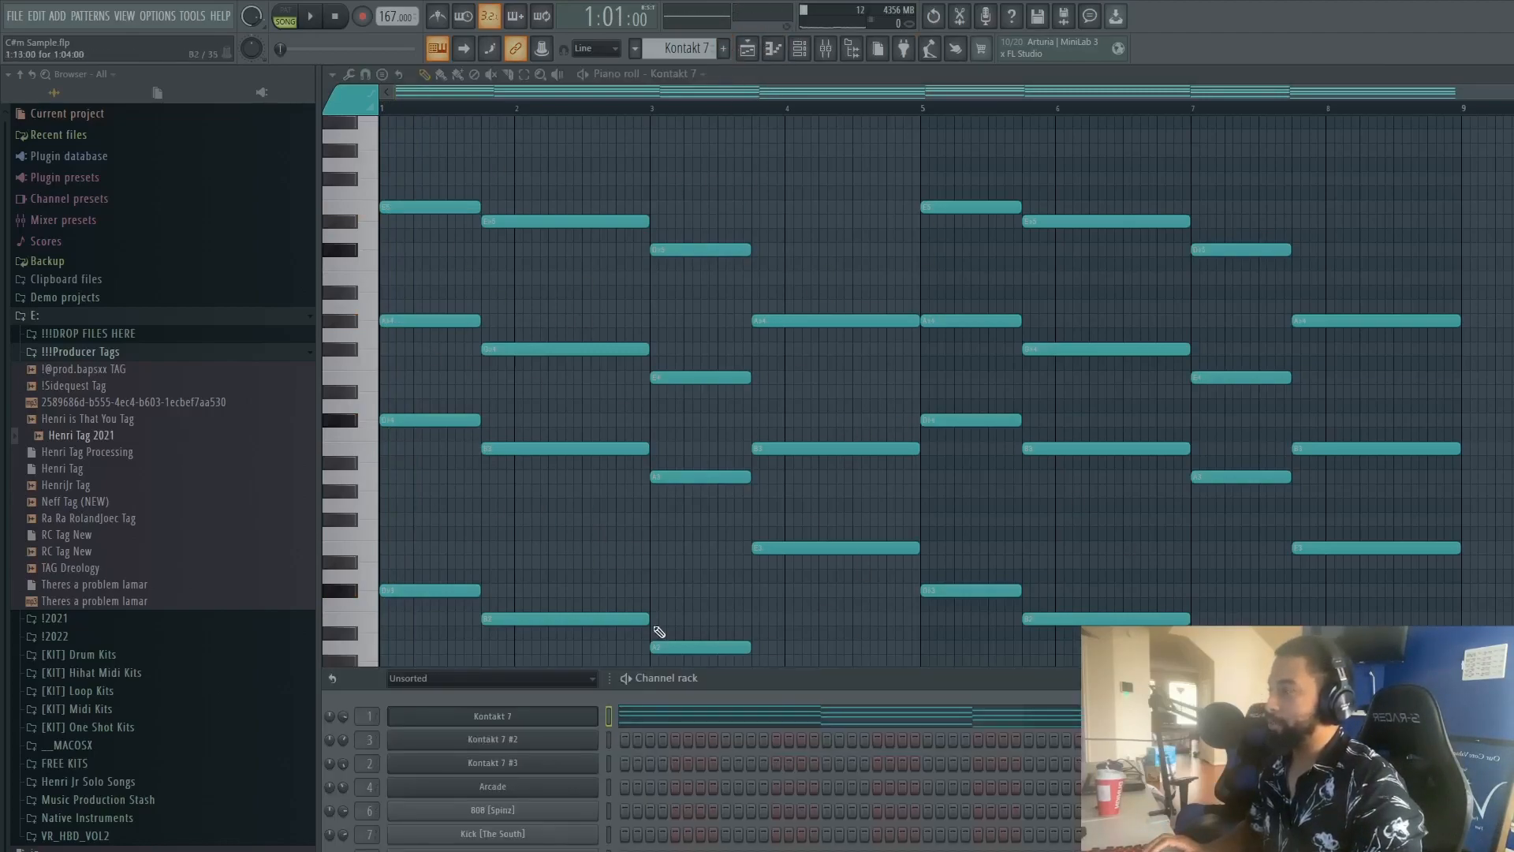
{"action": "left_click", "coordinate": [751, 48]}
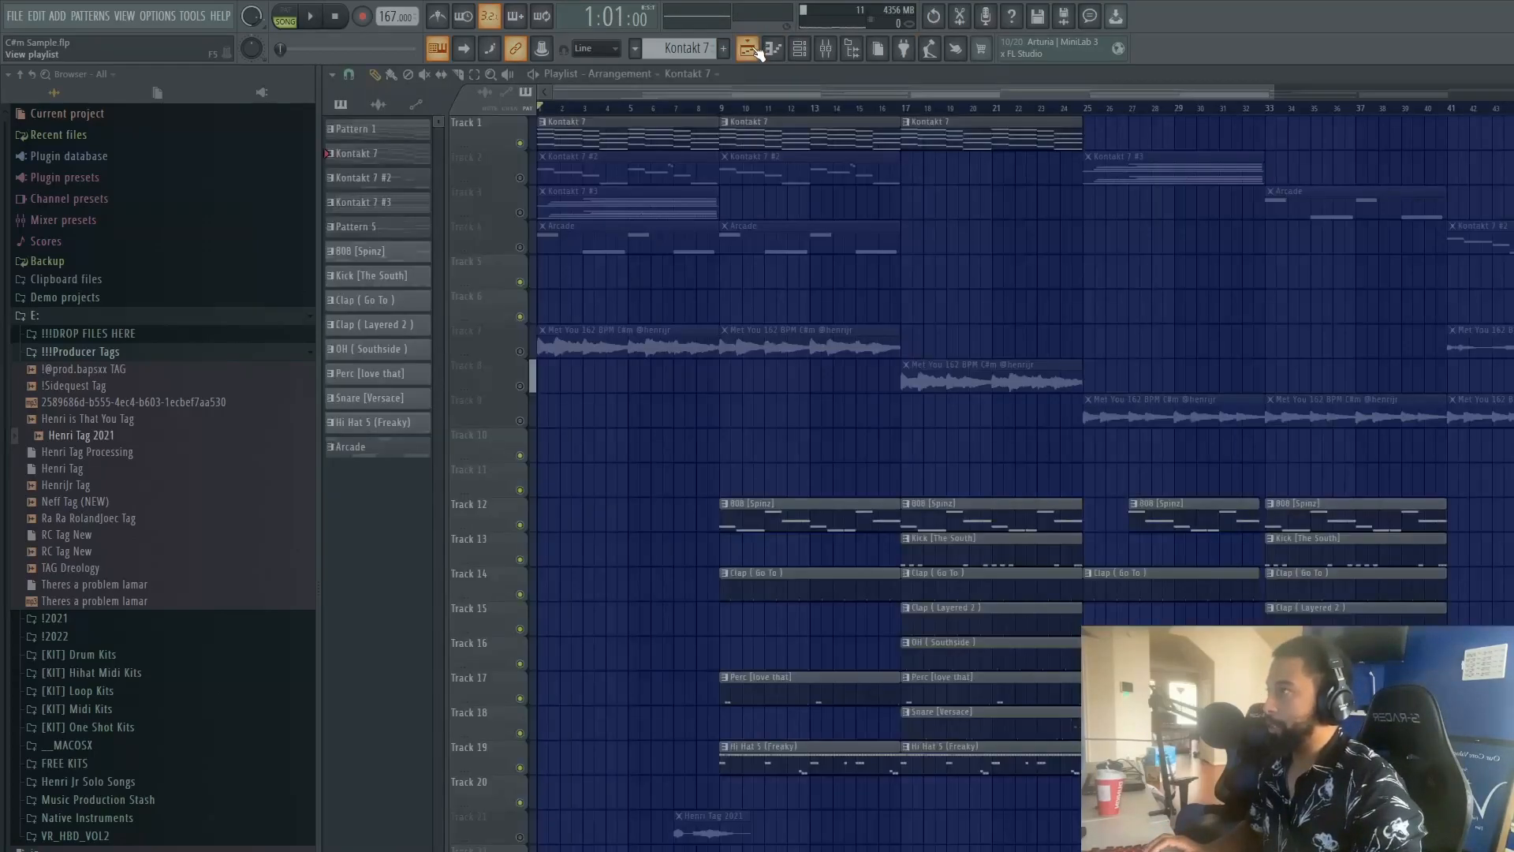
{"action": "left_click", "coordinate": [521, 212]}
{"action": "double_click", "coordinate": [604, 202]}
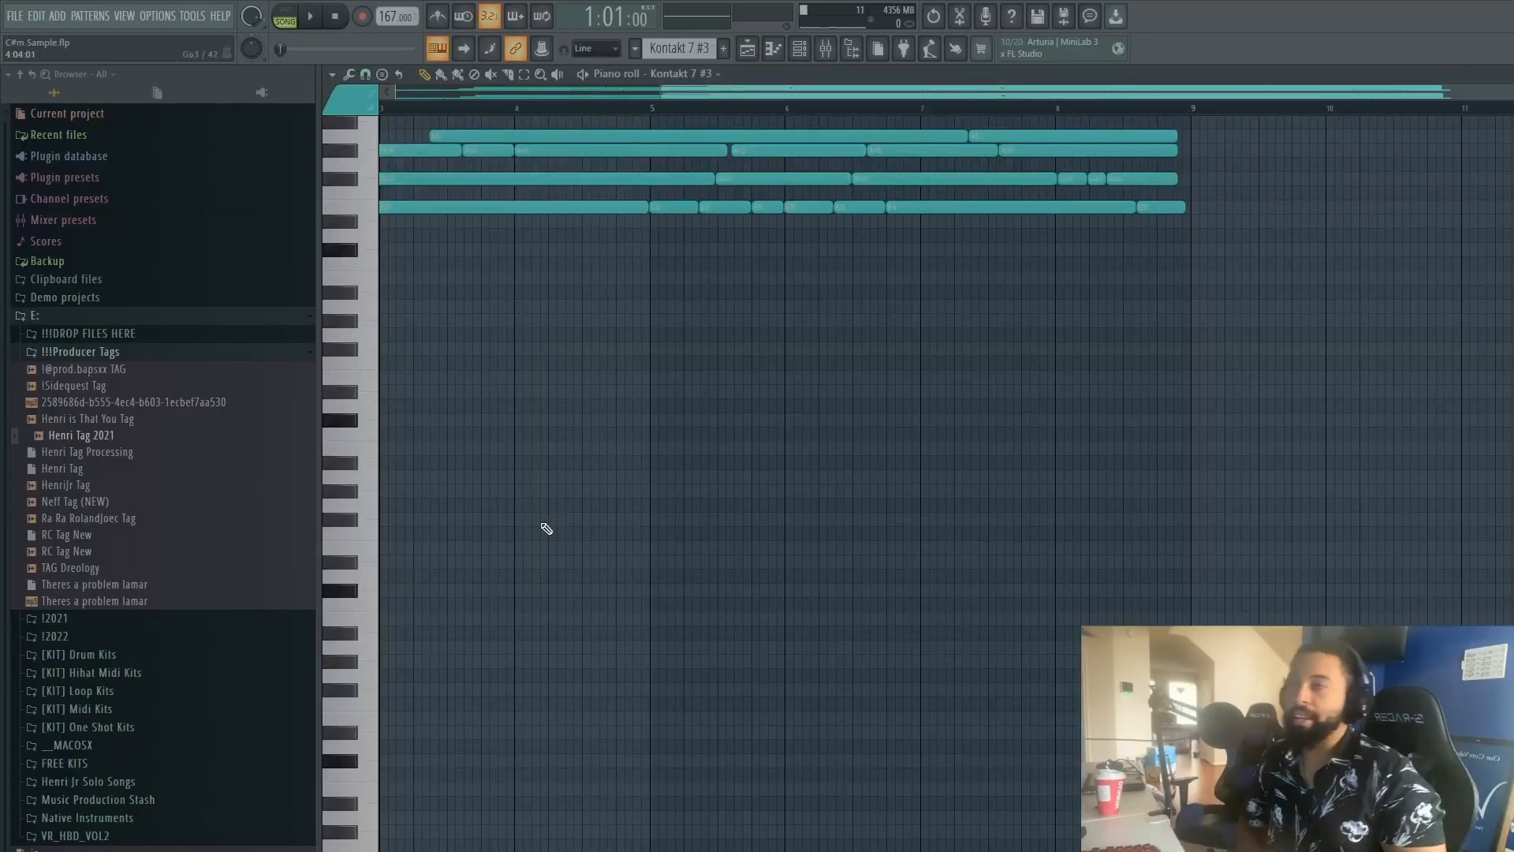
{"action": "scroll", "coordinate": [545, 528], "scroll_direction": "up", "scroll_amount": 5}
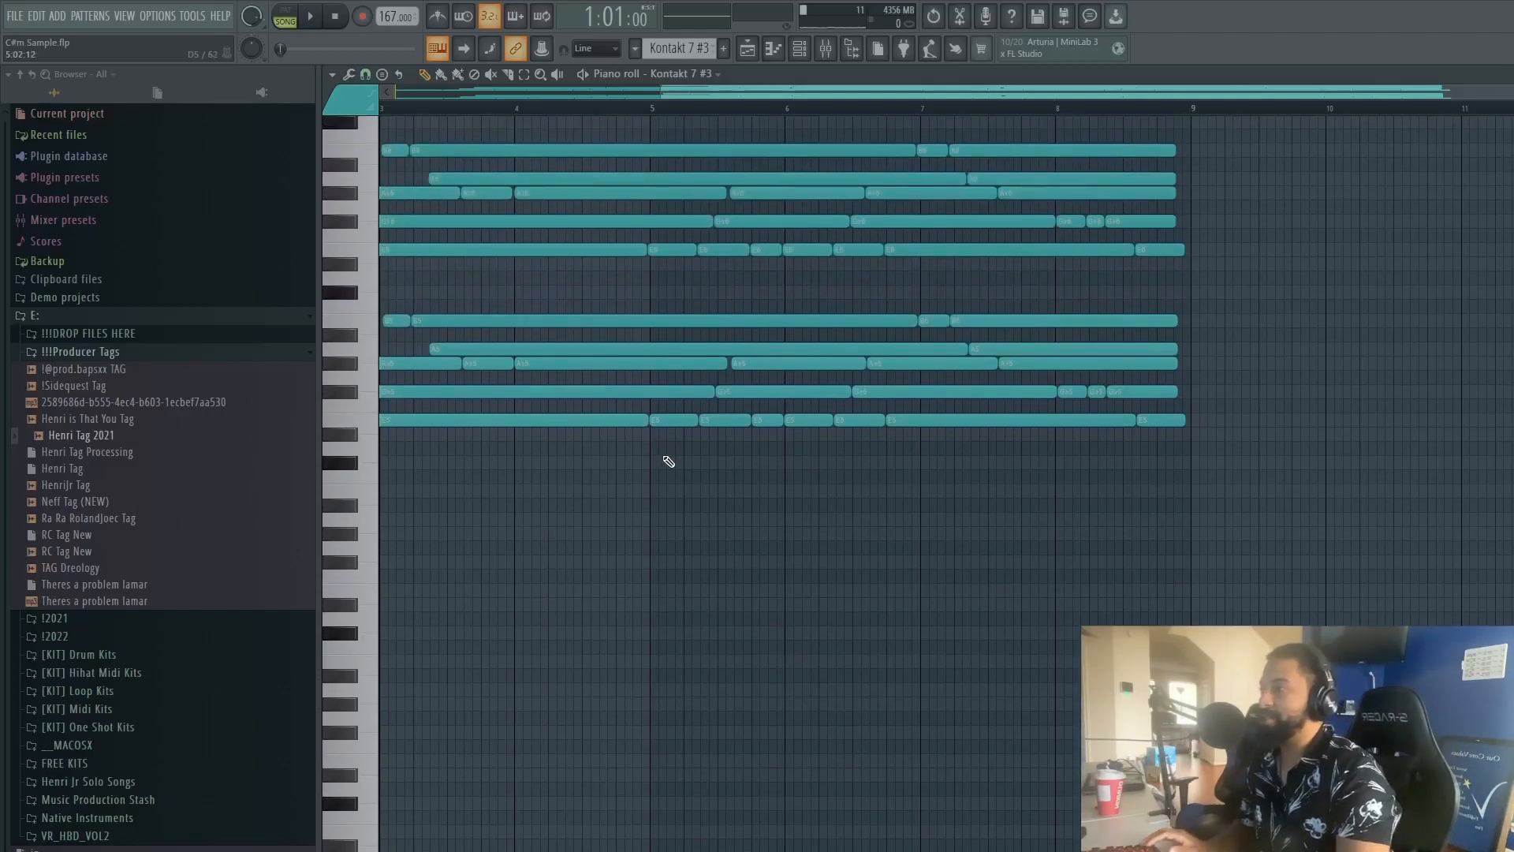
{"action": "scroll", "coordinate": [694, 456], "scroll_direction": "left", "scroll_amount": 3}
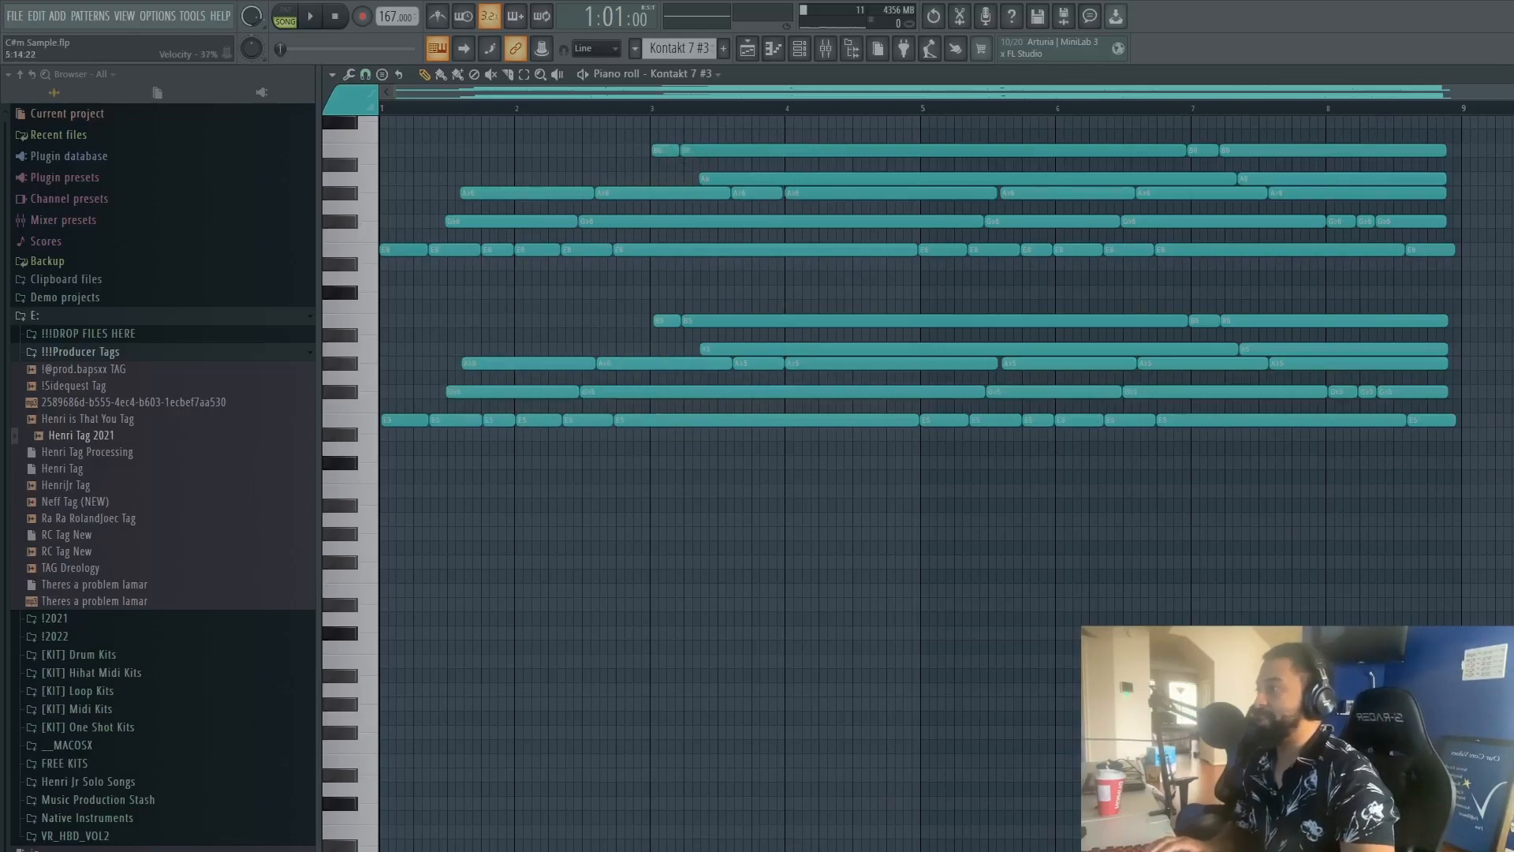
Step: Play the arrangement from the start while following the Kontakt 7 #3 notes in the piano roll
{"action": "left_click", "coordinate": [749, 49]}
{"action": "key", "text": "space"}
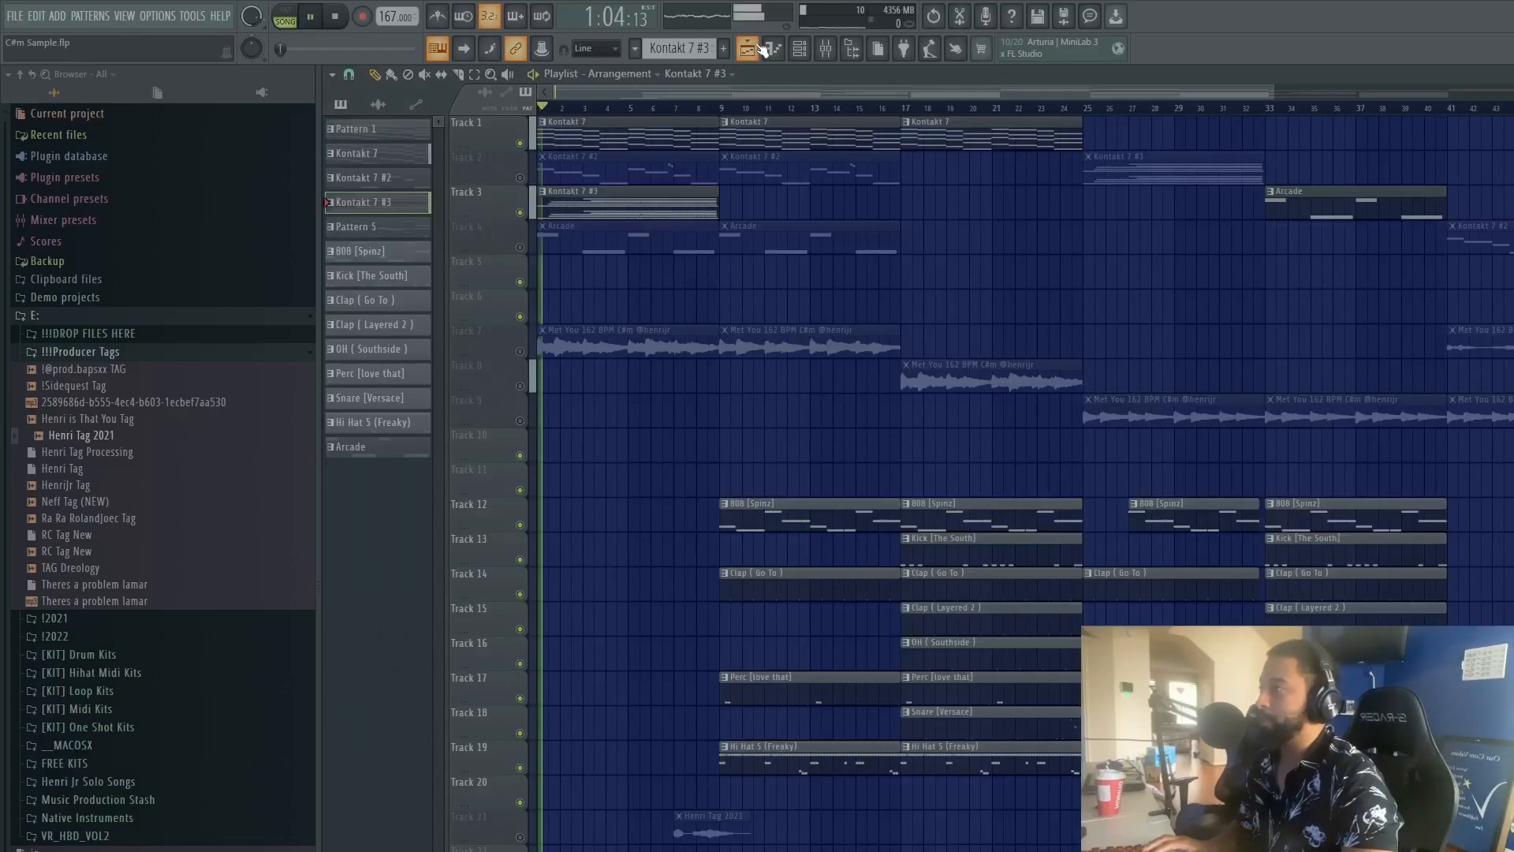
{"action": "left_click", "coordinate": [799, 49]}
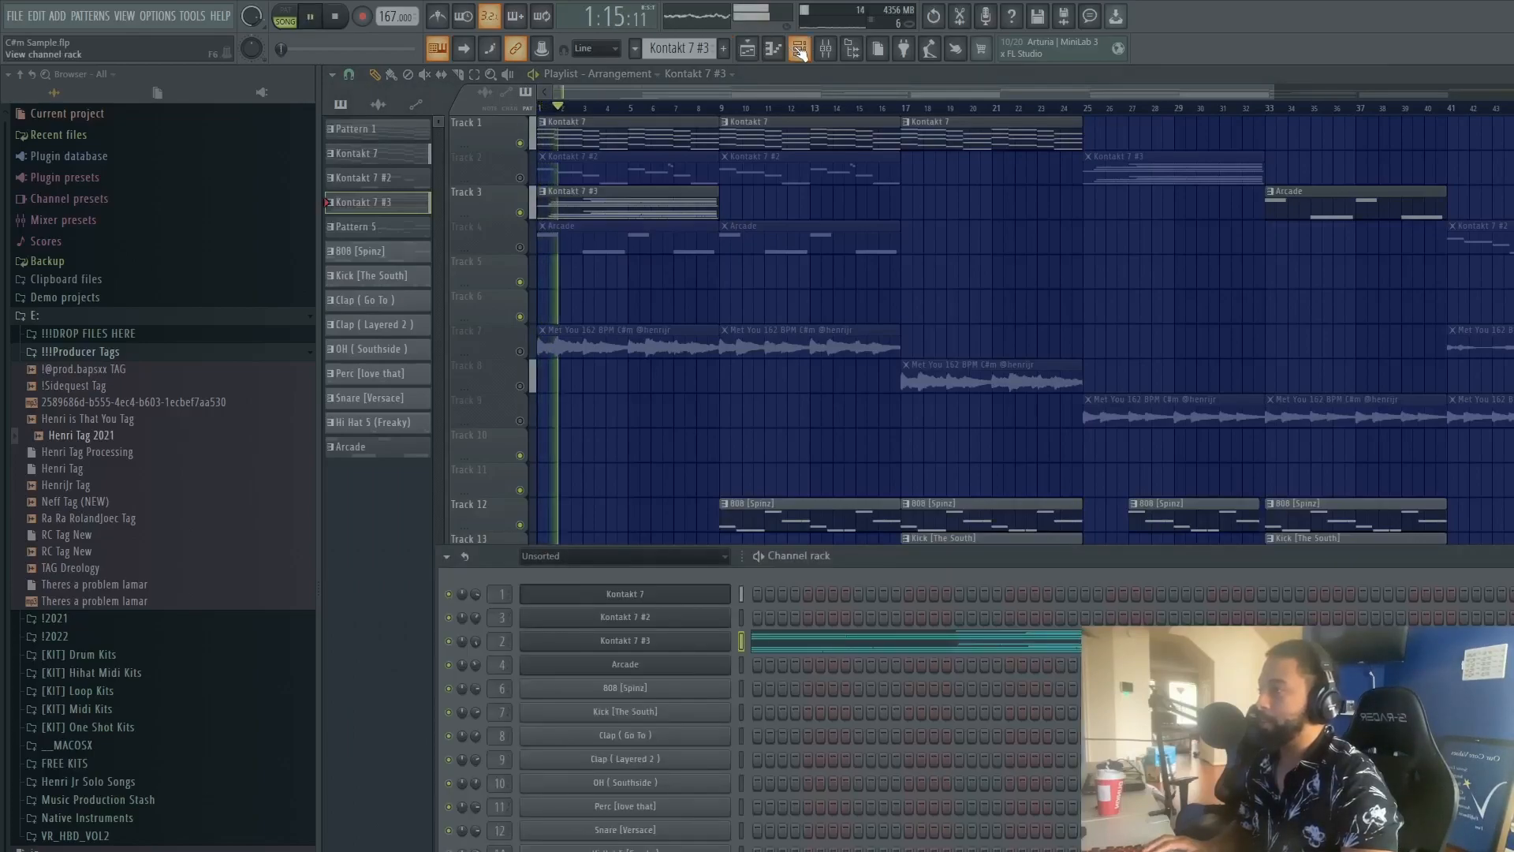
{"action": "left_click", "coordinate": [808, 641]}
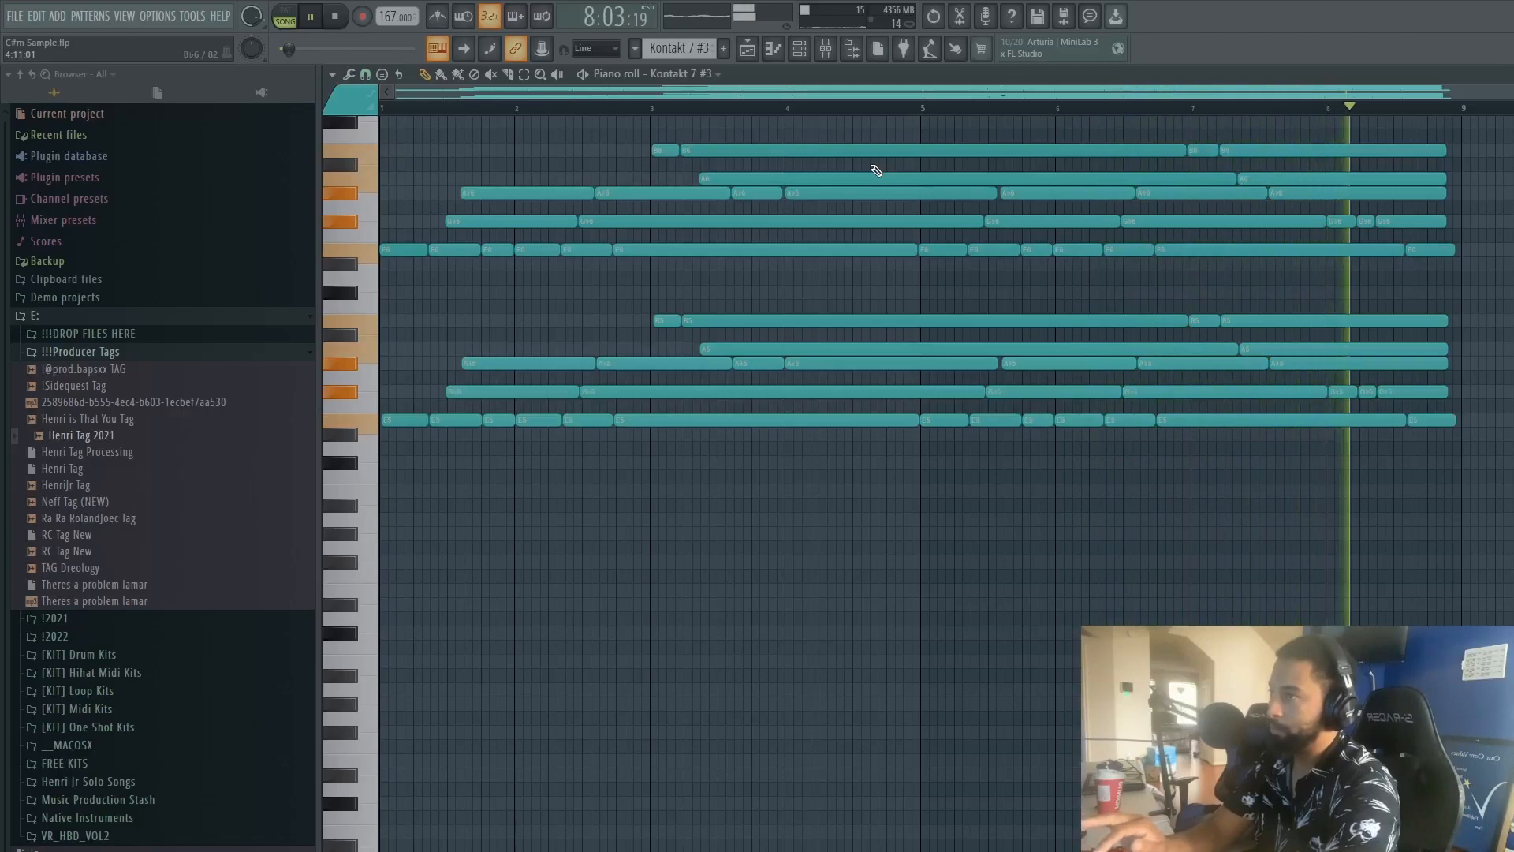
{"action": "key", "text": "space"}
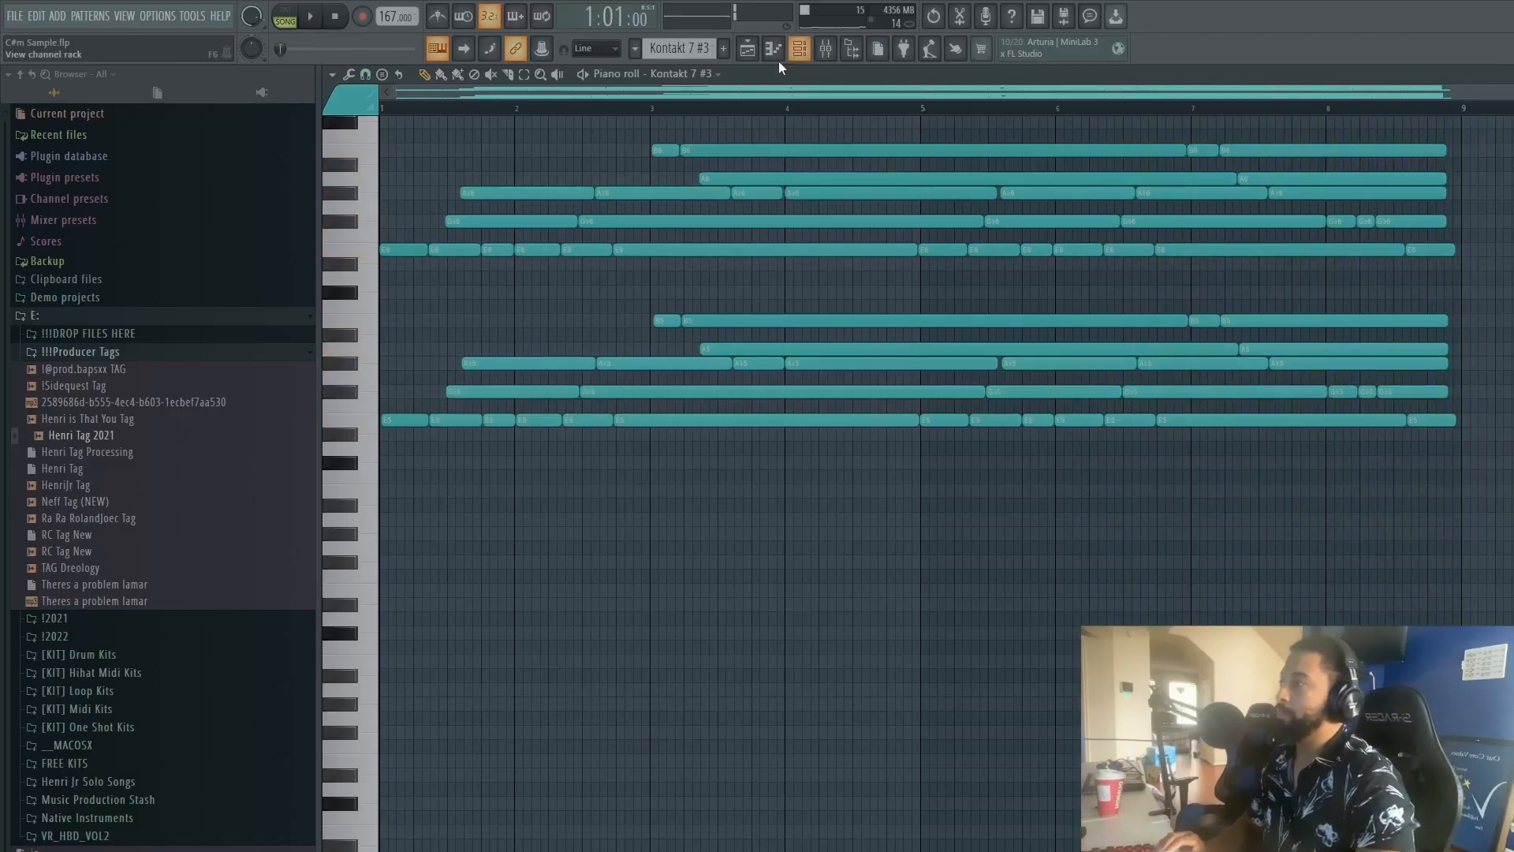
{"action": "scroll", "coordinate": [896, 686], "scroll_direction": "up", "scroll_amount": 3}
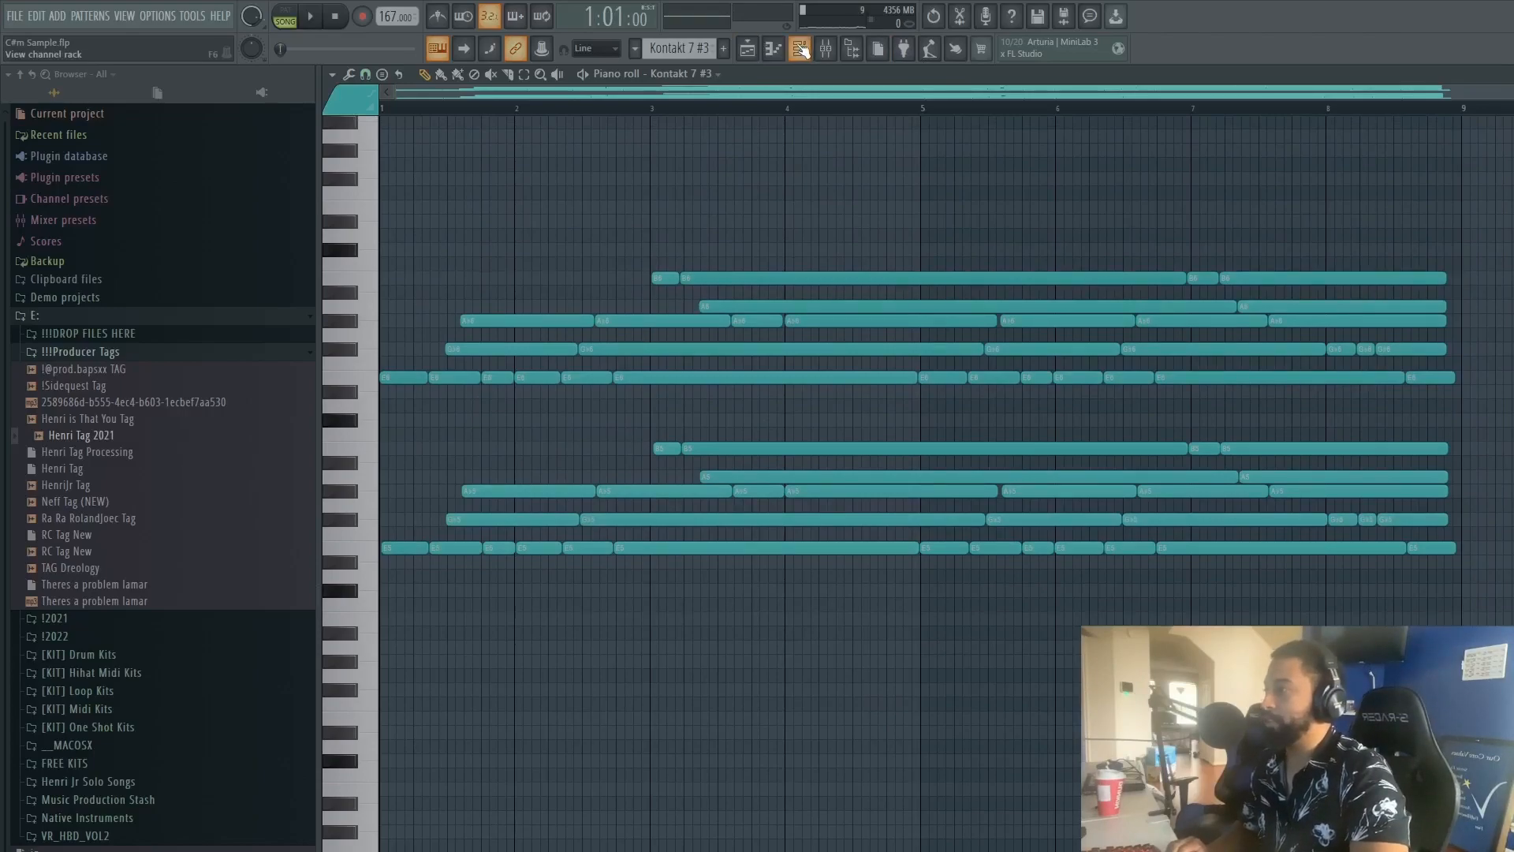
Step: Unmute Track 4 in the playlist and open the Arcade pattern in the piano roll
{"action": "left_click", "coordinate": [787, 50]}
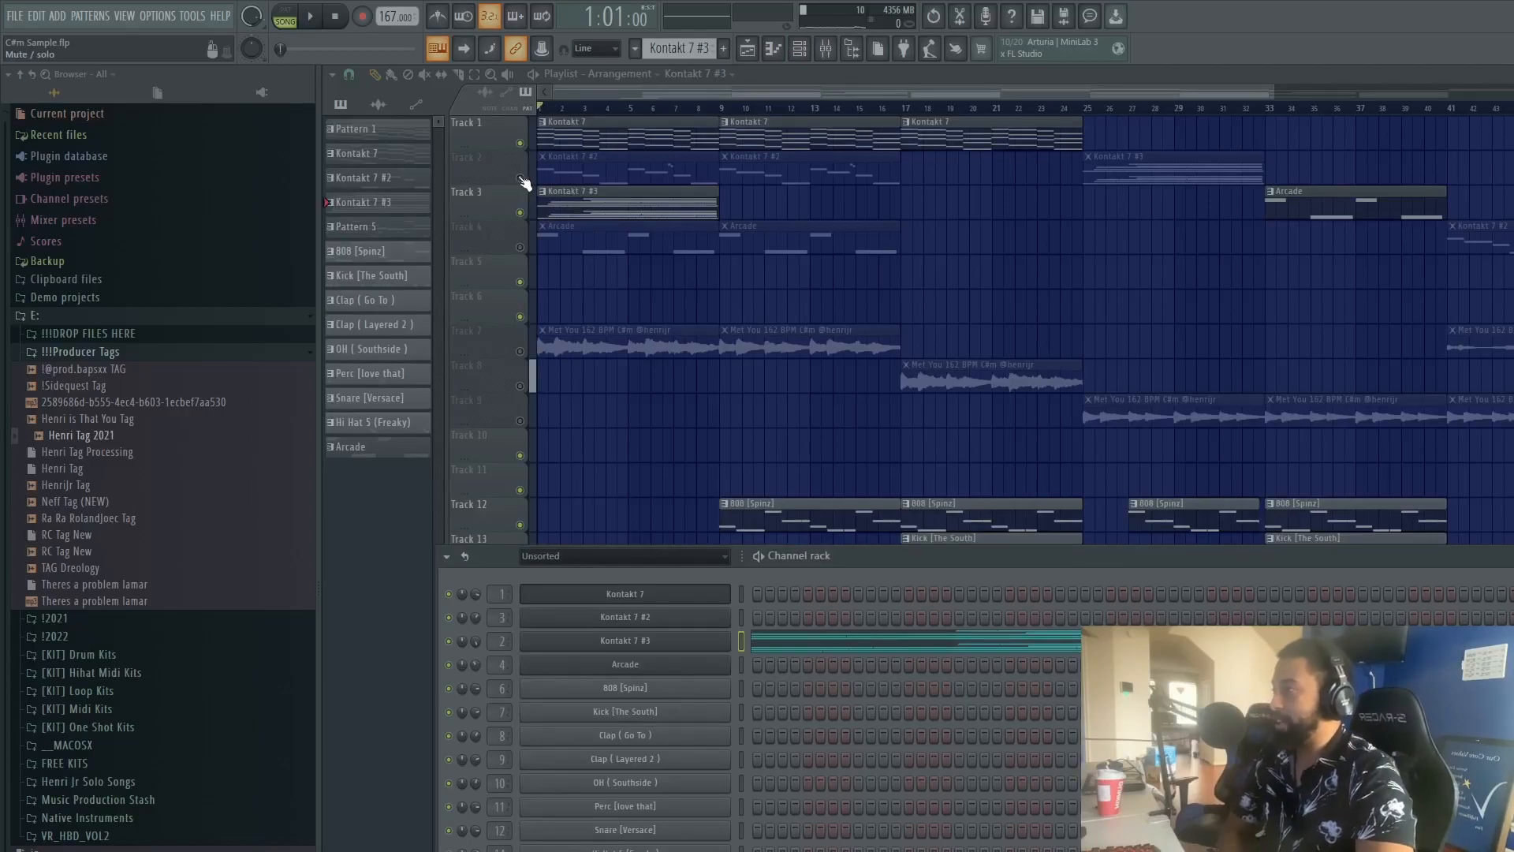
{"action": "key", "text": "F6"}
{"action": "left_click", "coordinate": [519, 247]}
{"action": "left_click", "coordinate": [601, 240]}
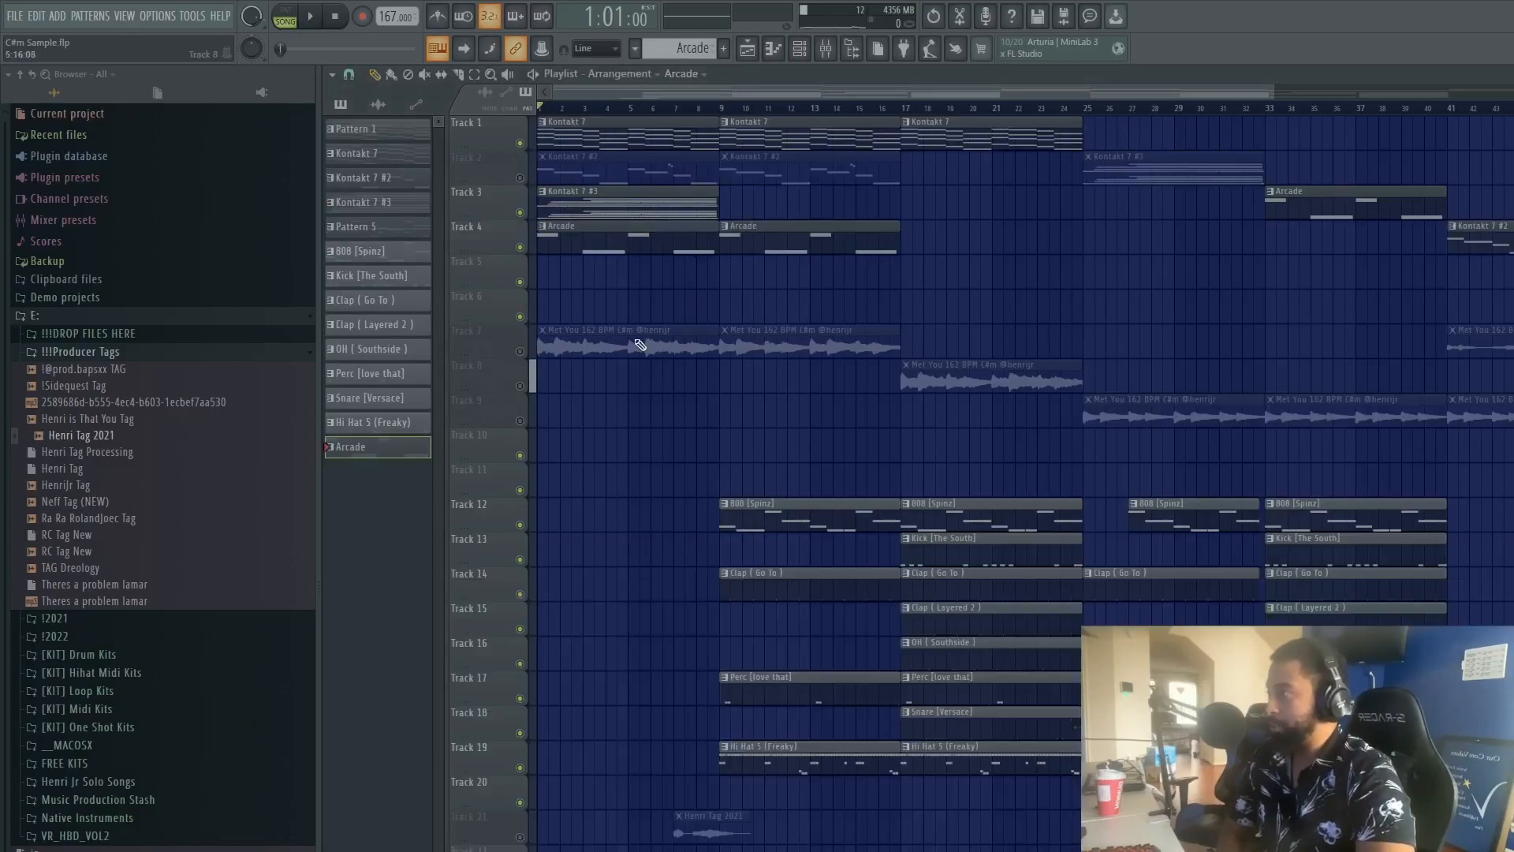
{"action": "left_click", "coordinate": [799, 48]}
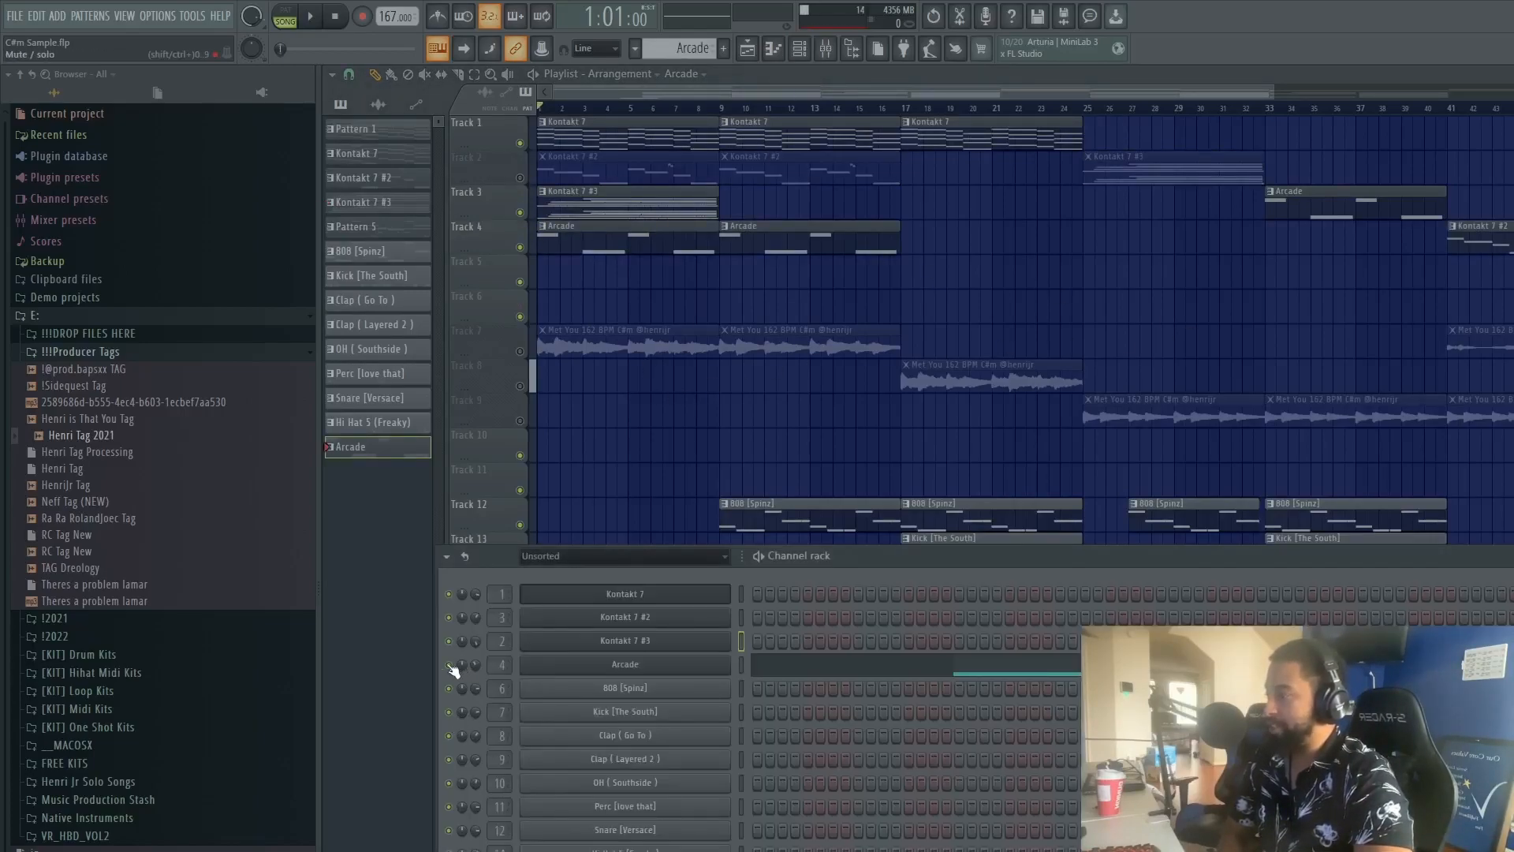
{"action": "left_click", "coordinate": [854, 677]}
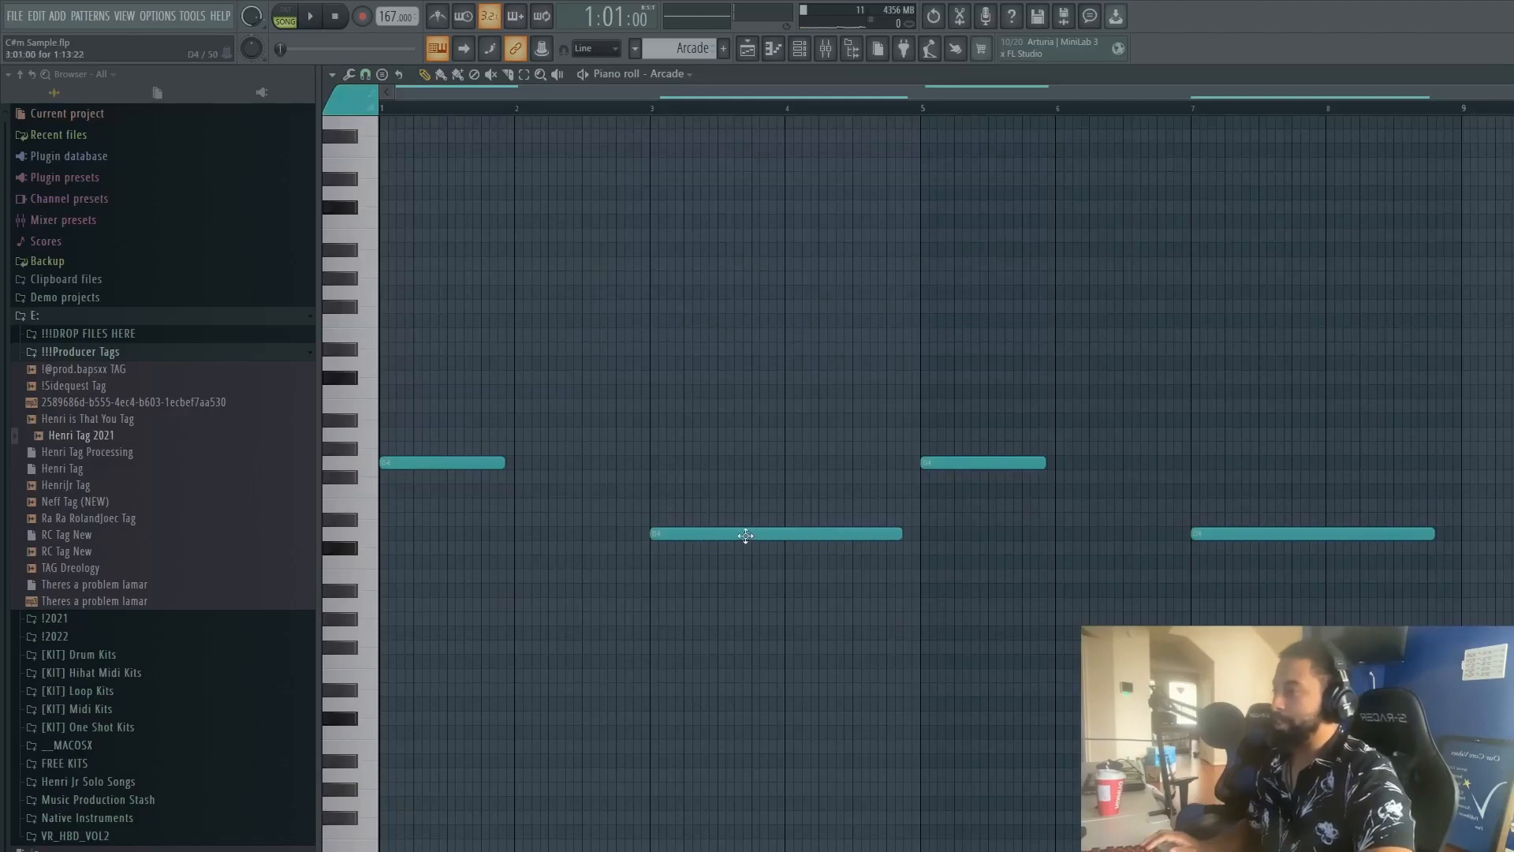
Step: Audition the Arcade notes at bars 1, 3 and 5
{"action": "left_click", "coordinate": [457, 461]}
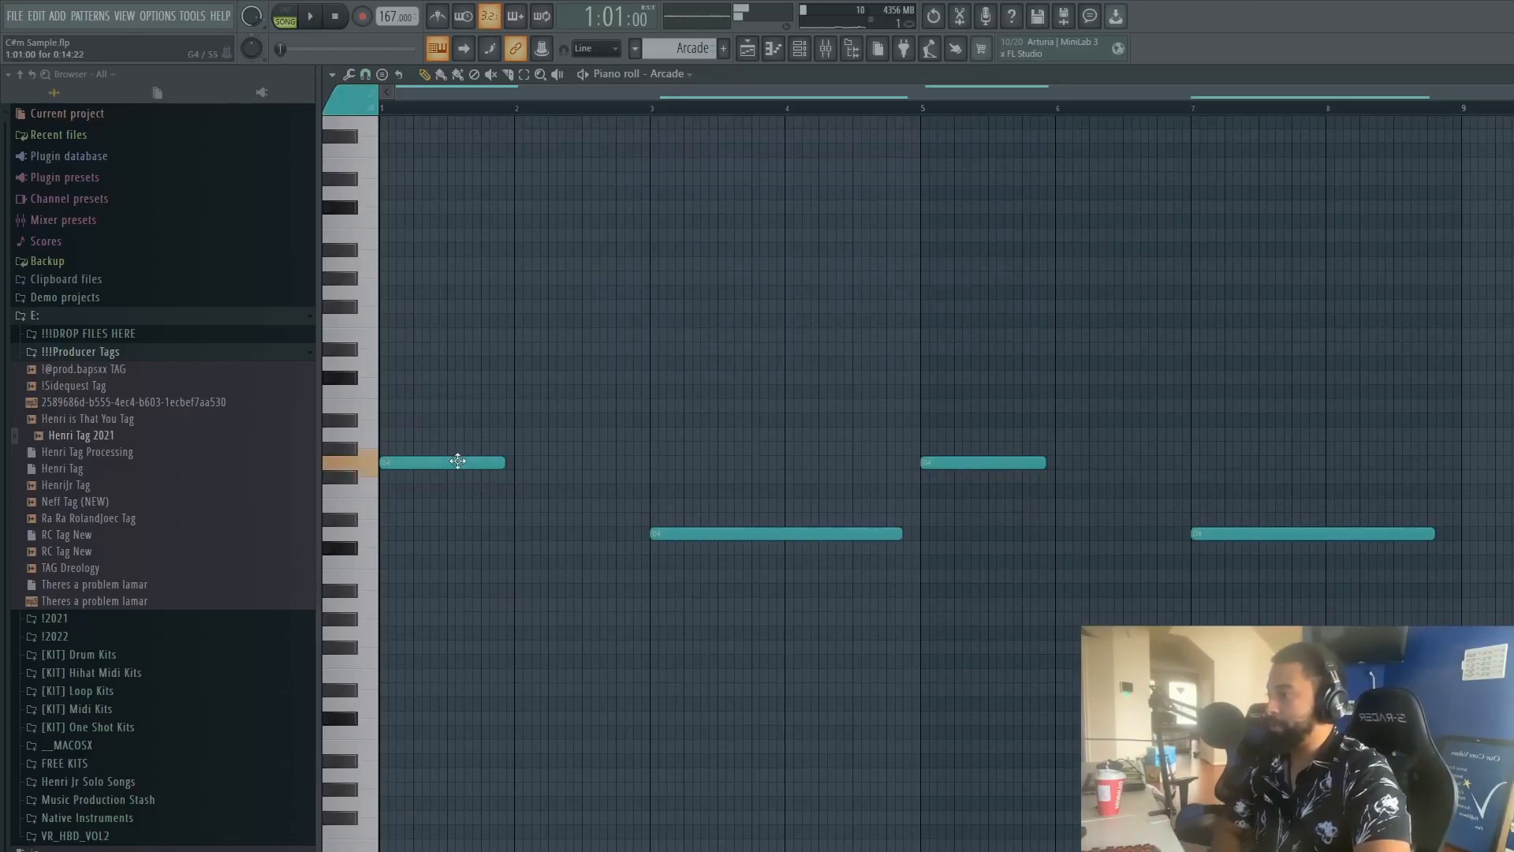
{"action": "left_click", "coordinate": [681, 539]}
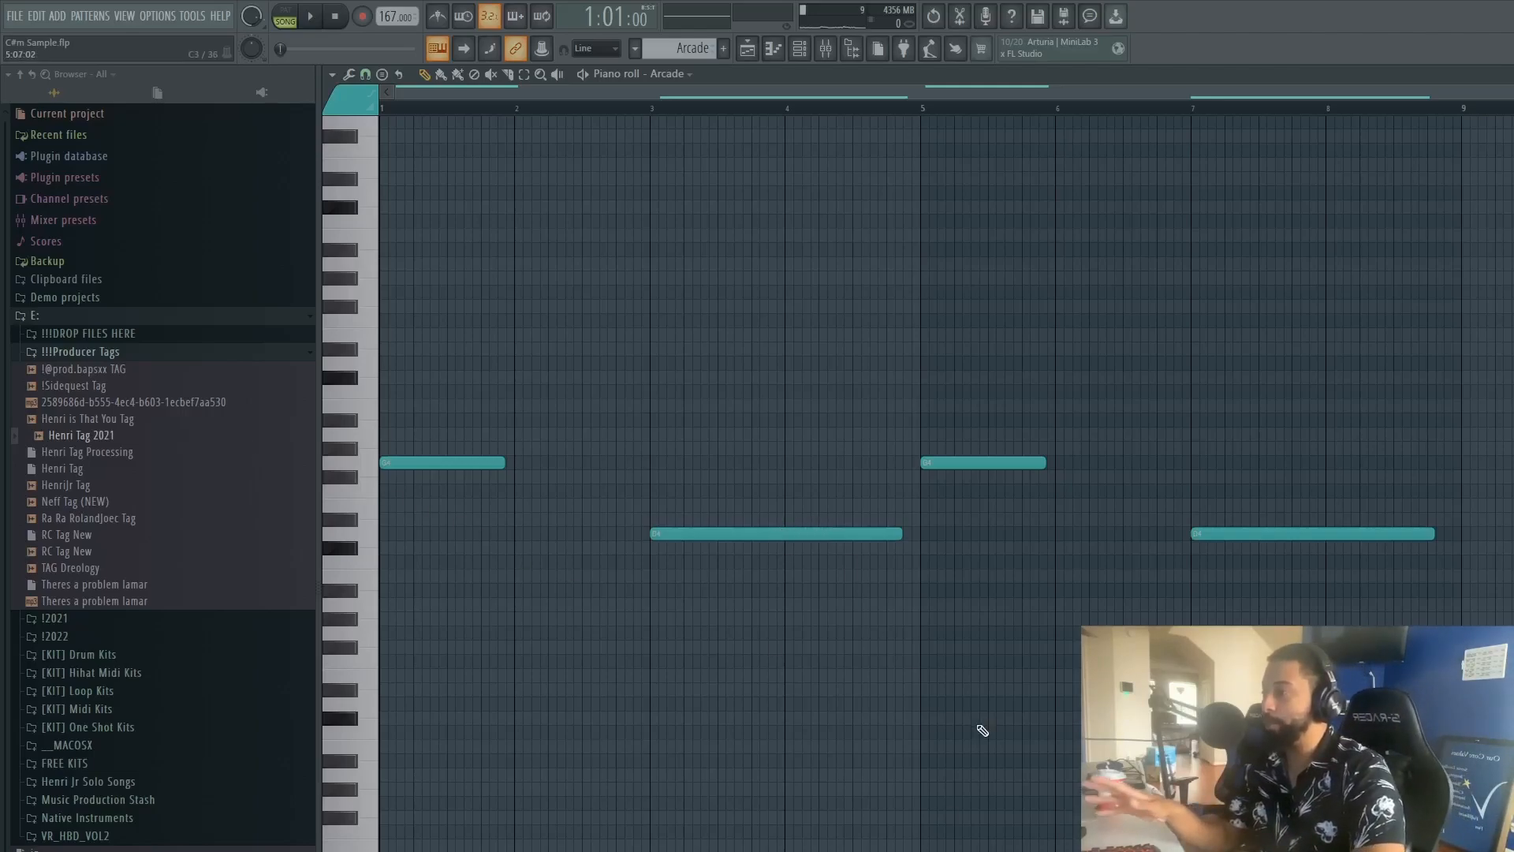
{"action": "left_click", "coordinate": [1008, 466]}
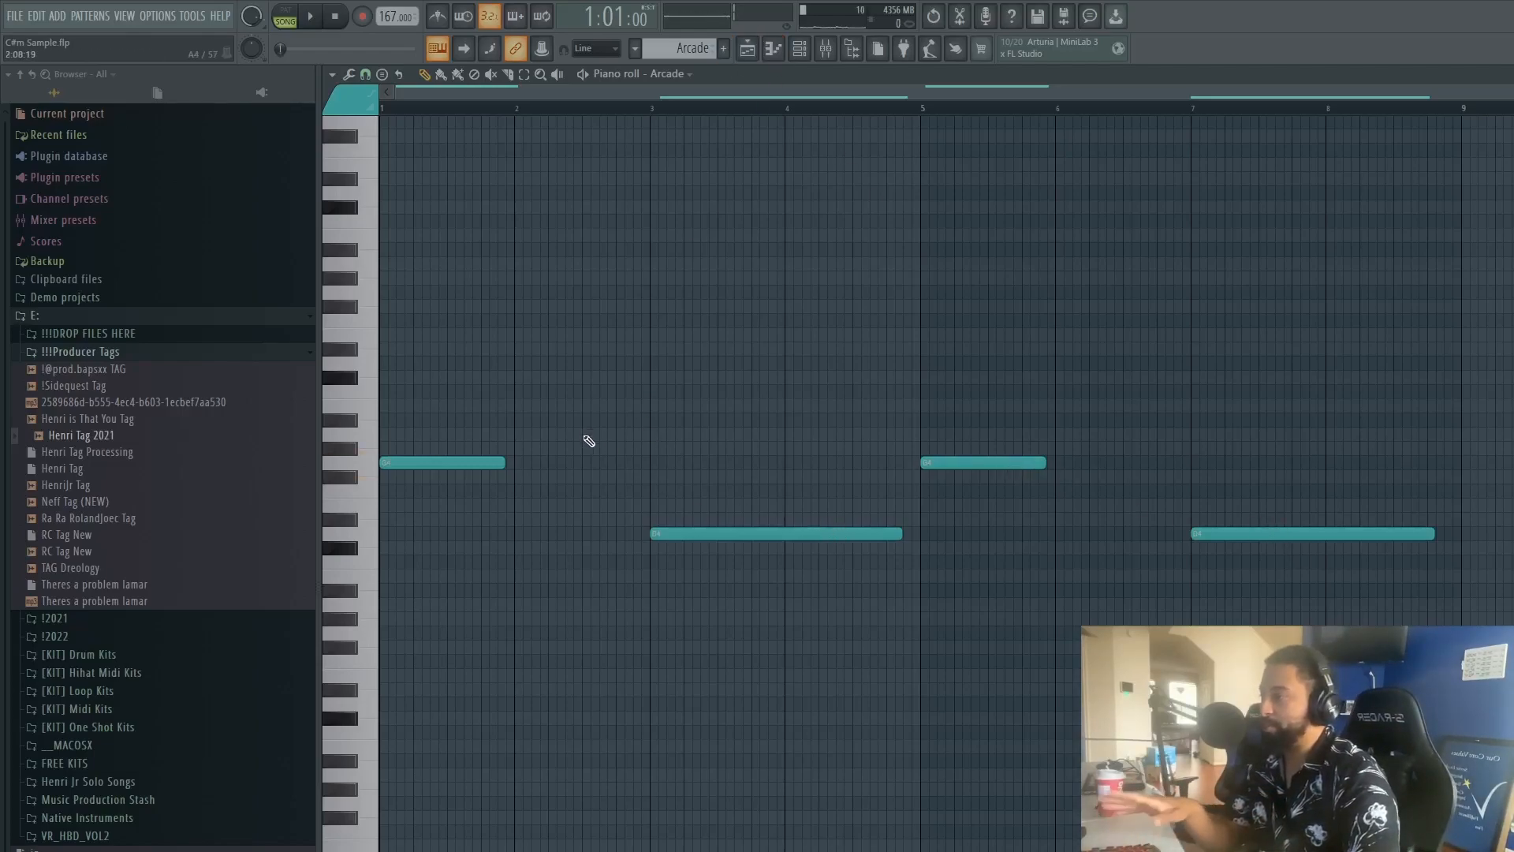
Step: Open the Kontakt 7 #2 pattern in the piano roll and view its Scarbee Rickenbacker Bass instrument
{"action": "left_click", "coordinate": [809, 57]}
{"action": "left_click", "coordinate": [807, 58]}
{"action": "left_click", "coordinate": [775, 55]}
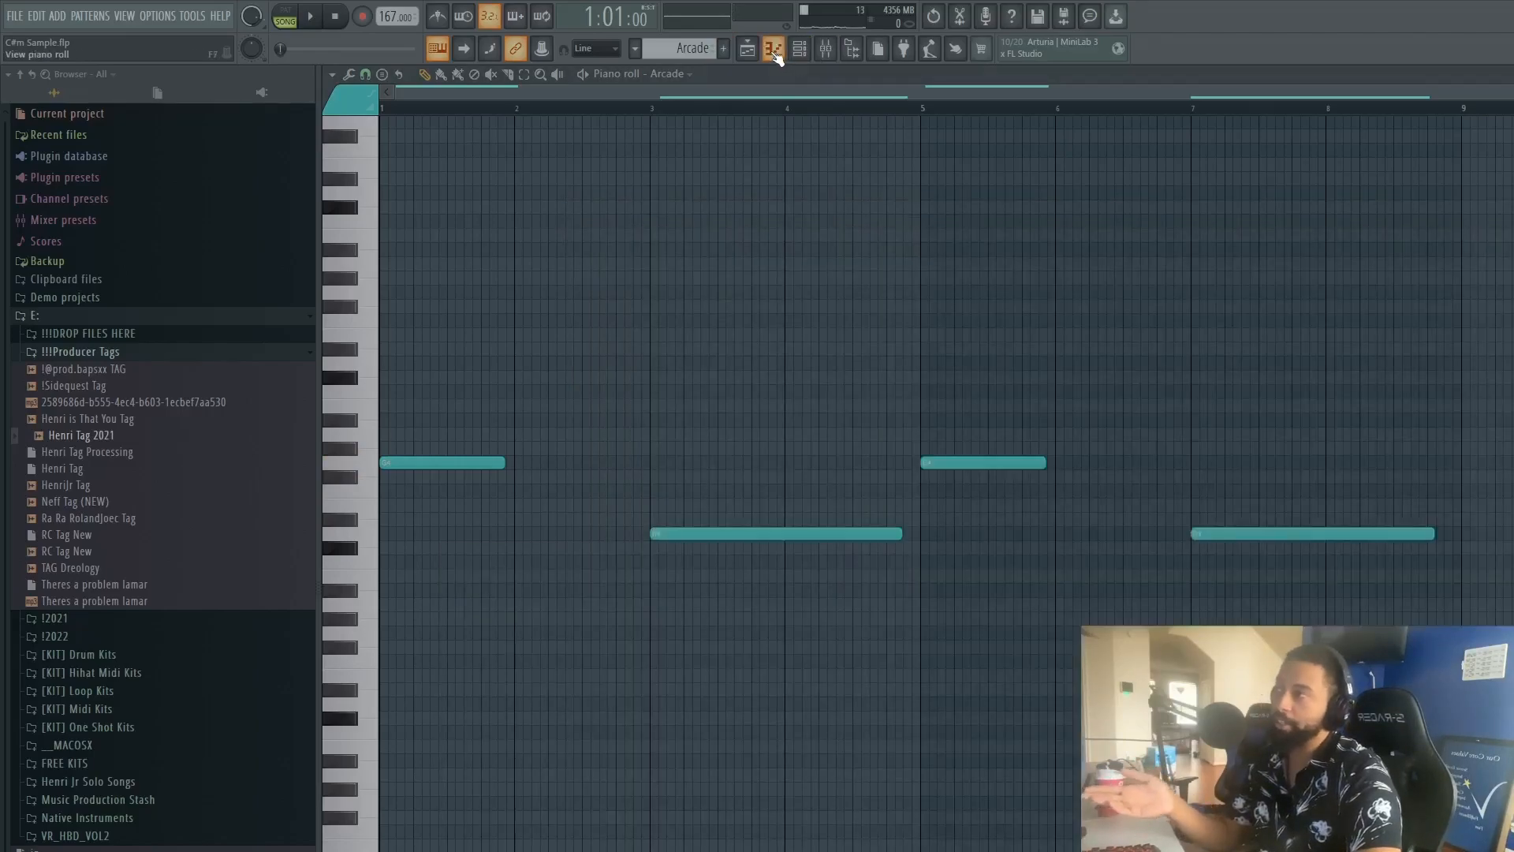
{"action": "left_click", "coordinate": [758, 58]}
{"action": "double_click", "coordinate": [643, 174]}
{"action": "left_click", "coordinate": [805, 52]}
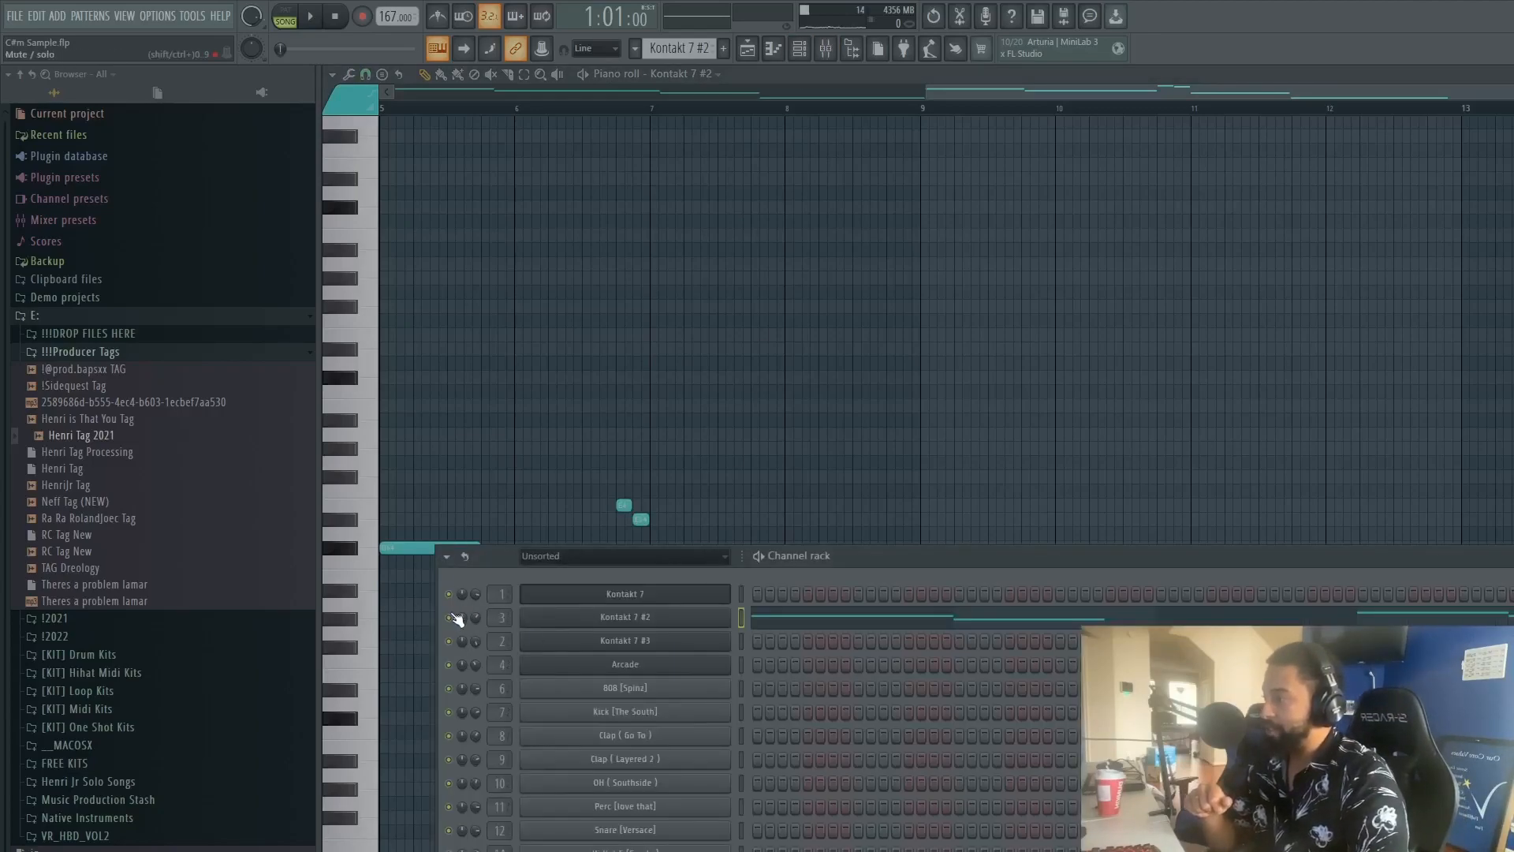
{"action": "left_click", "coordinate": [629, 617]}
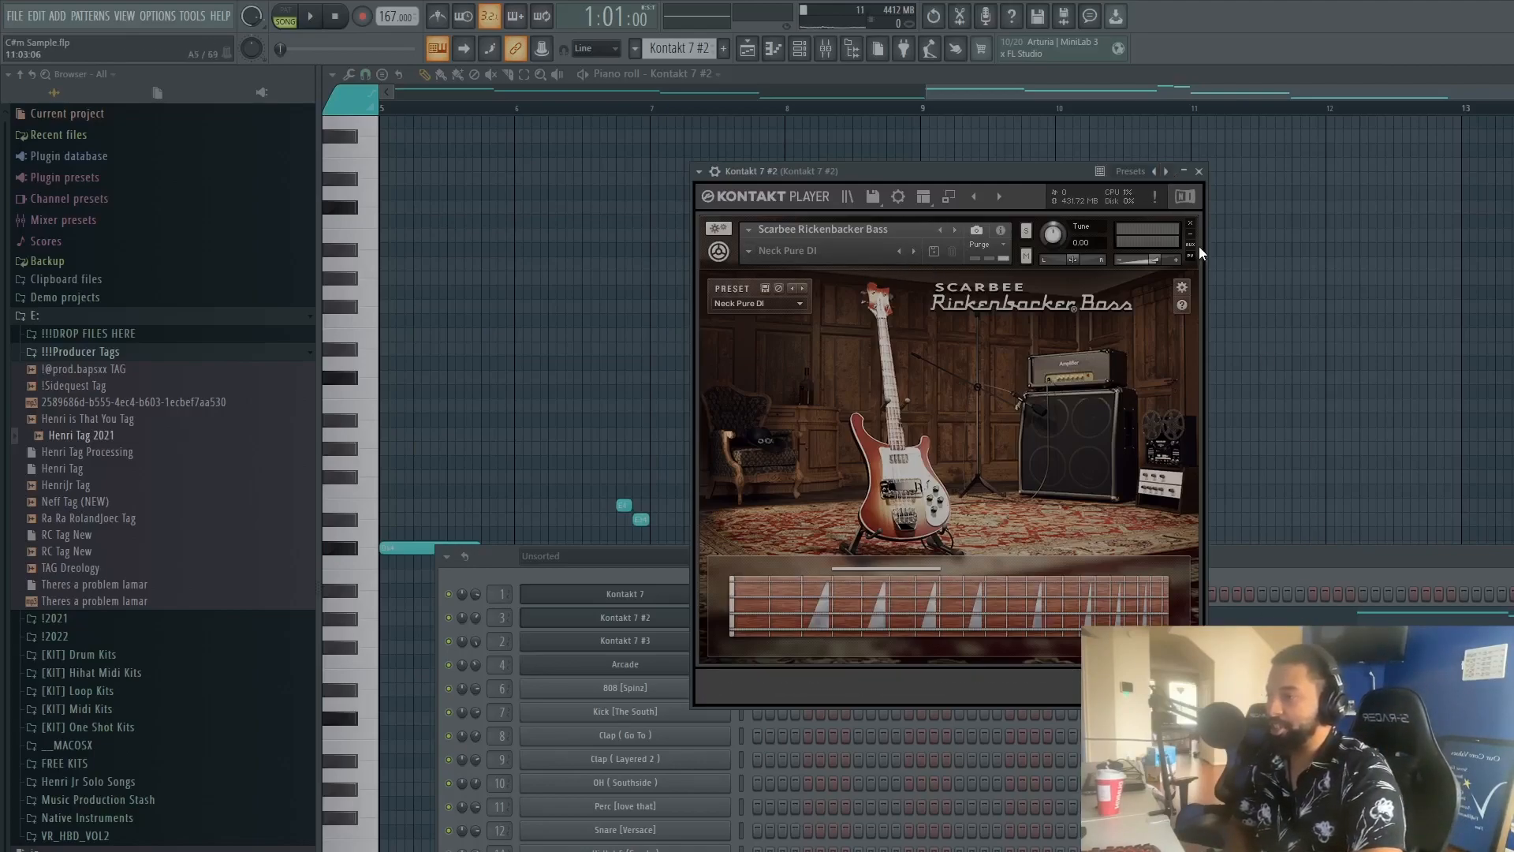
{"action": "left_click", "coordinate": [1184, 171]}
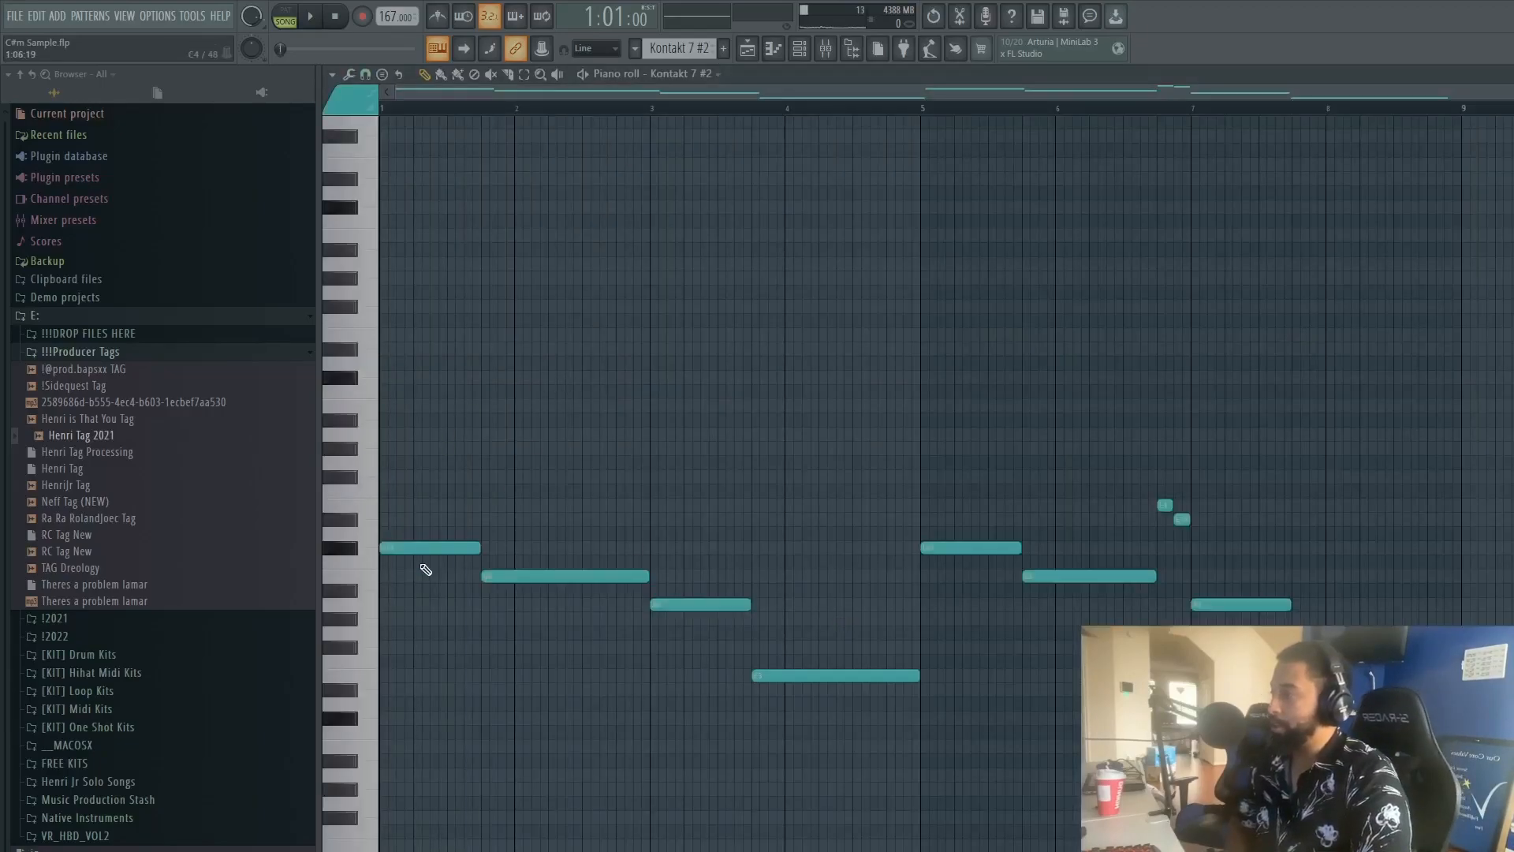
Step: Audition the first Kontakt 7 #2 bass note and play the bass line from bar 5
{"action": "left_click", "coordinate": [412, 549]}
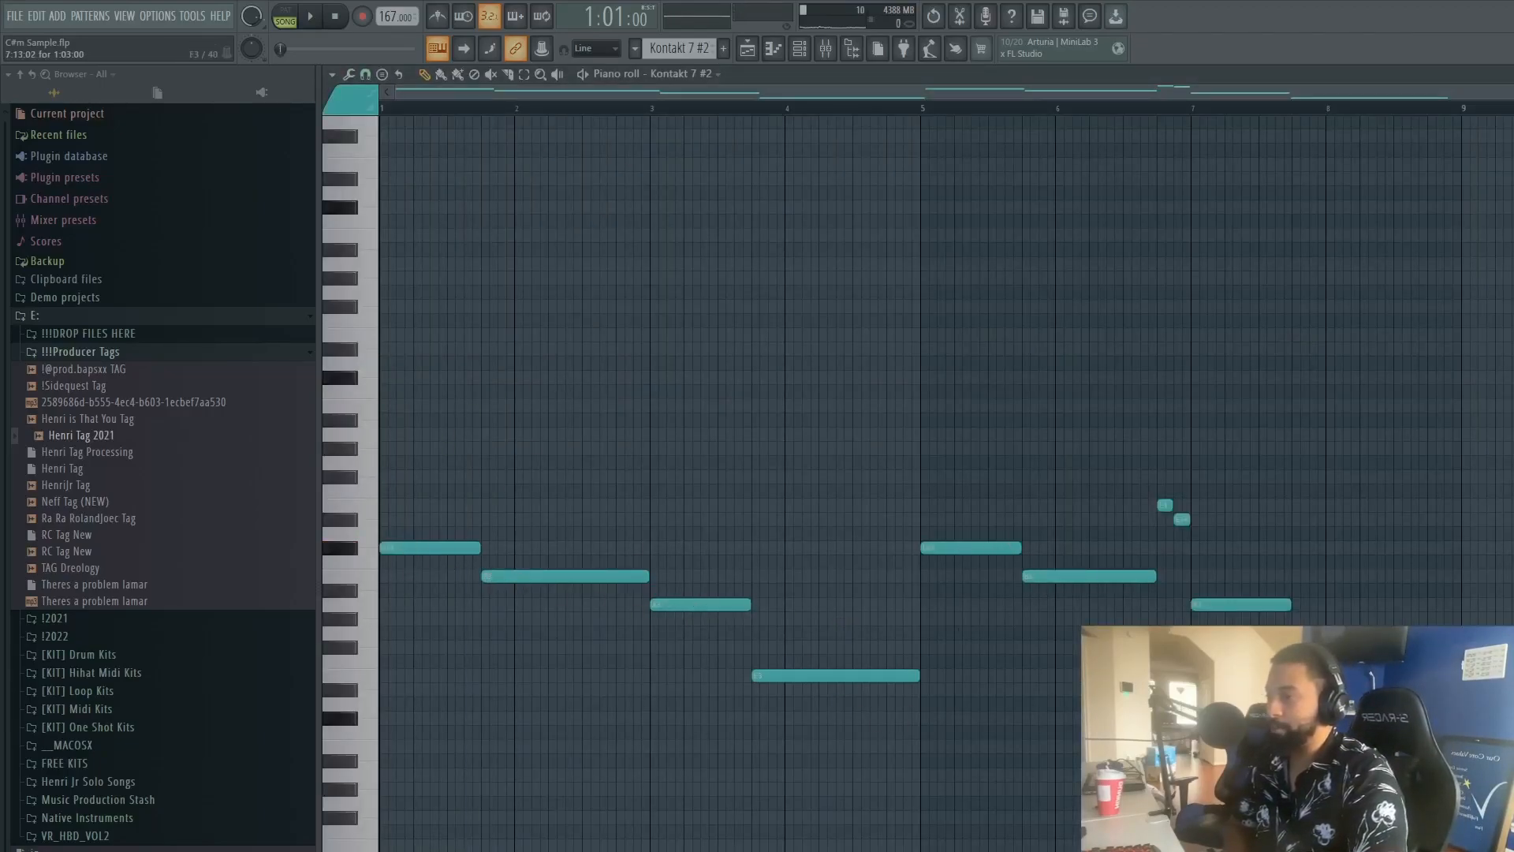
{"action": "scroll", "coordinate": [1104, 122], "scroll_direction": "up", "scroll_amount": 2}
{"action": "left_click", "coordinate": [927, 109]}
{"action": "key", "text": "space"}
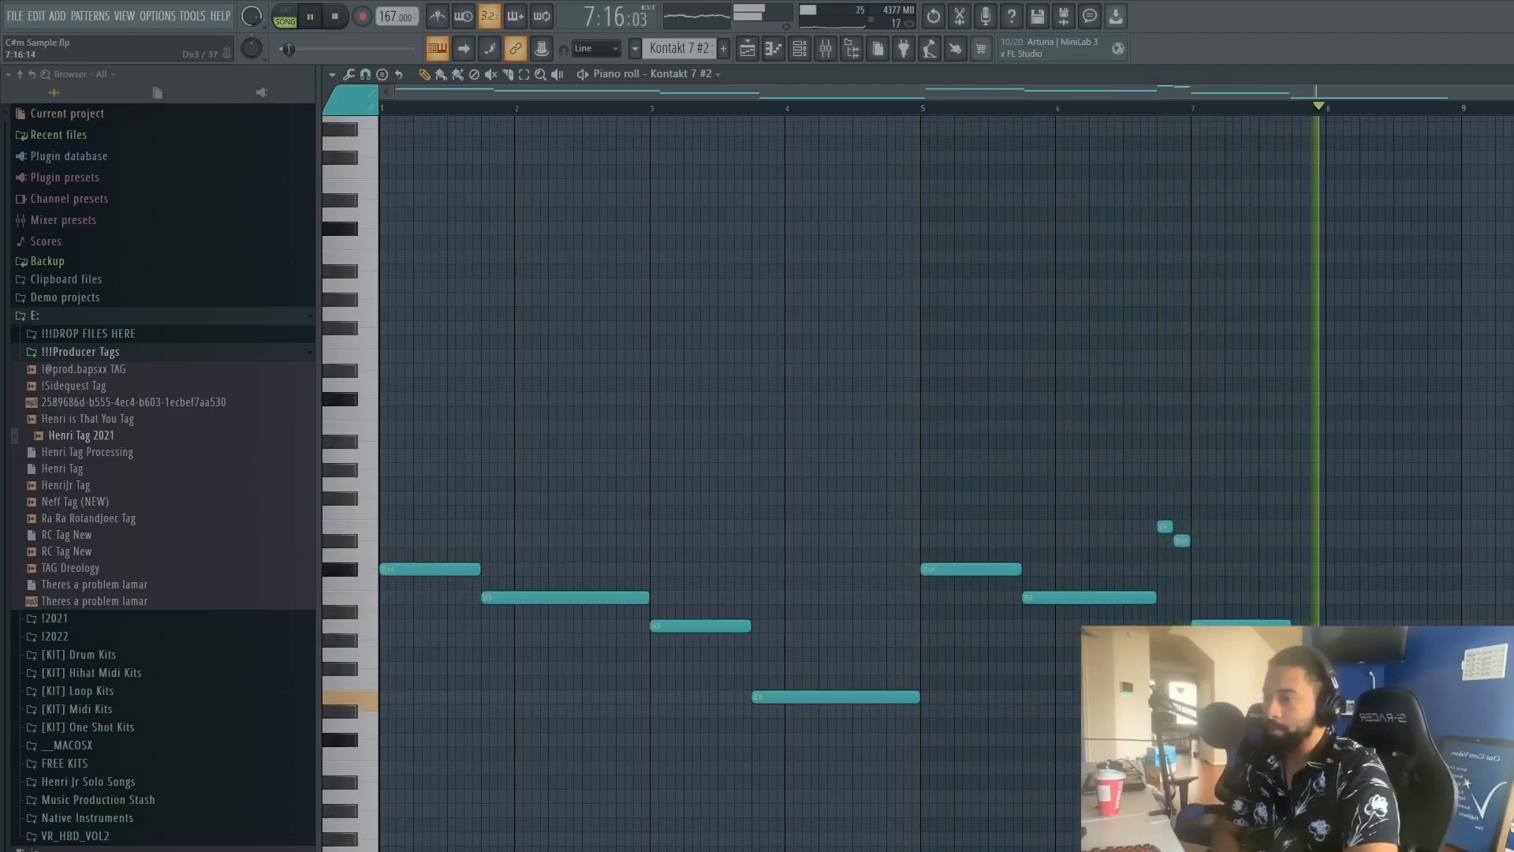
{"action": "key", "text": "space"}
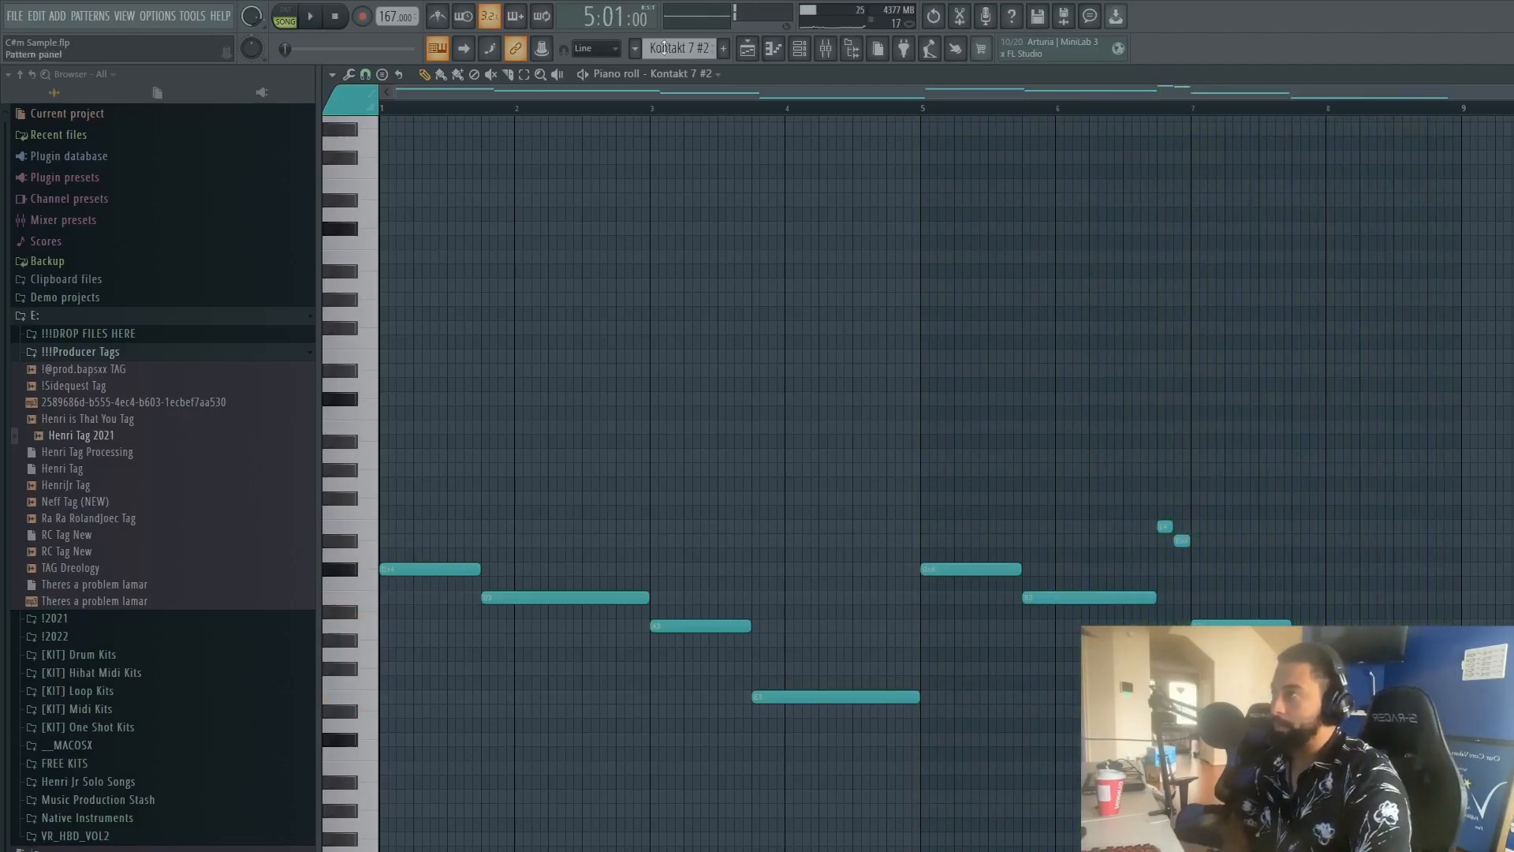
Step: Return to the playlist, mute Tracks 1 to 4 and unmute Track 7 with the Met You audio clips
{"action": "left_click", "coordinate": [747, 52]}
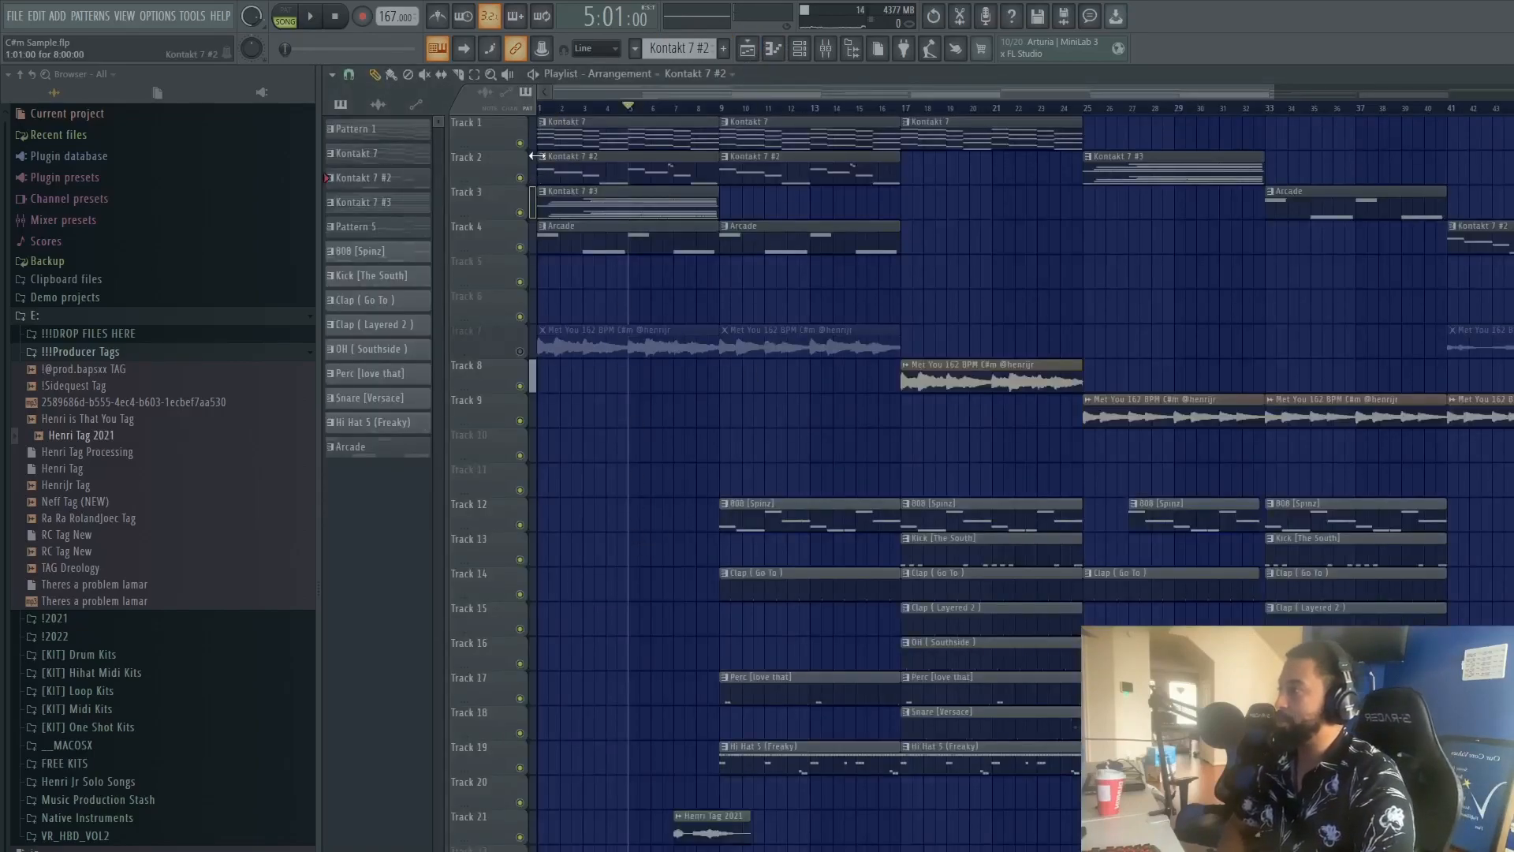
{"action": "left_click", "coordinate": [520, 143]}
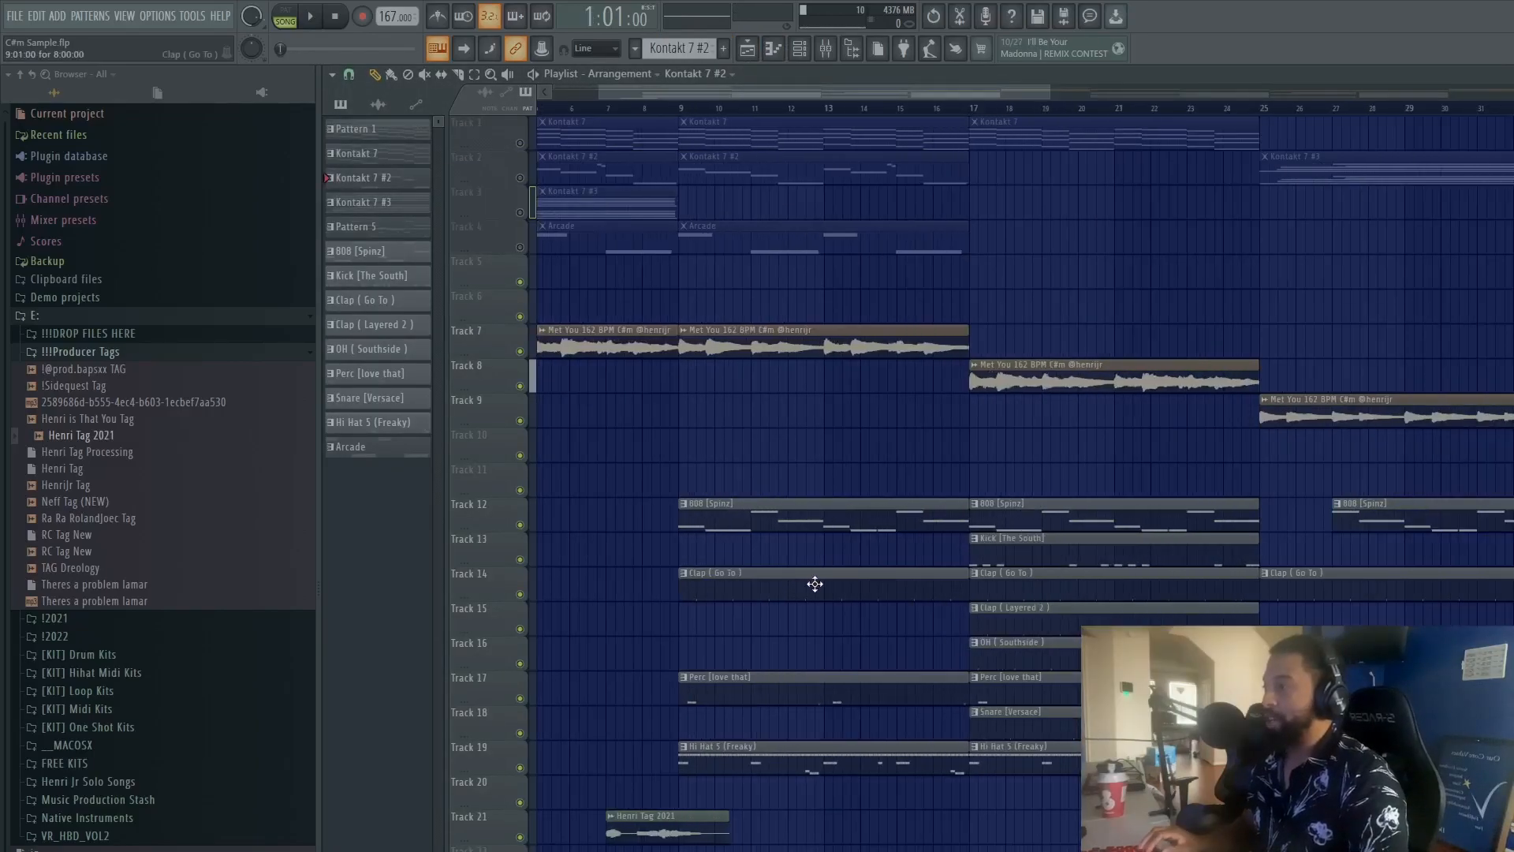
{"action": "scroll", "coordinate": [784, 521], "scroll_direction": "down", "scroll_amount": 2}
{"action": "scroll", "coordinate": [784, 488], "scroll_direction": "up", "scroll_amount": 2}
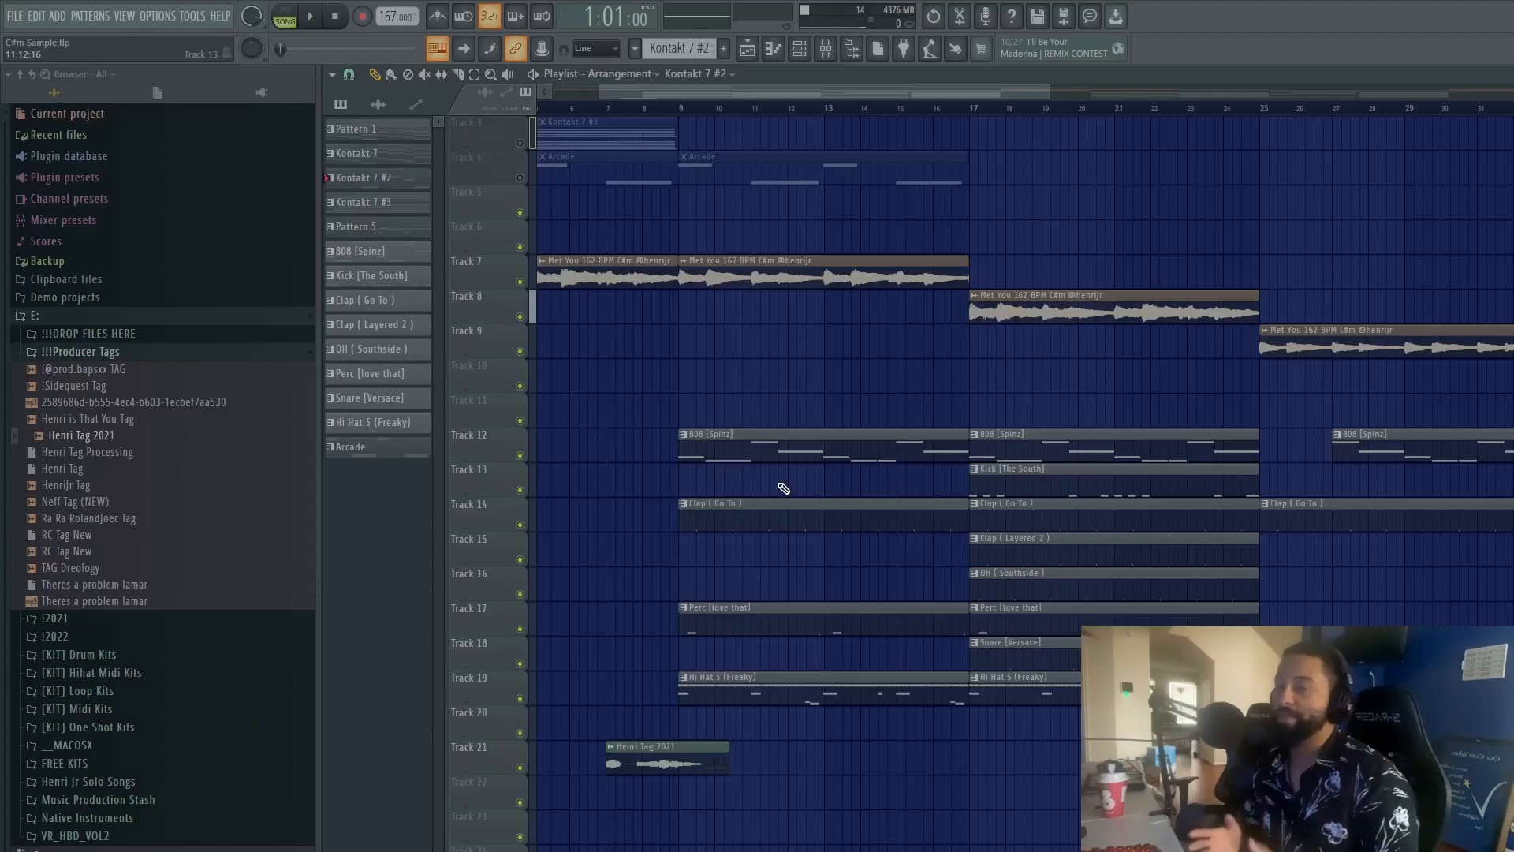
Step: Select bars 17 to 25 in the playlist and leave only Track 8's Met You clip and Track 12's 808 unmuted
{"action": "scroll", "coordinate": [773, 372], "scroll_direction": "down", "scroll_amount": 2}
{"action": "scroll", "coordinate": [774, 371], "scroll_direction": "down", "scroll_amount": 3}
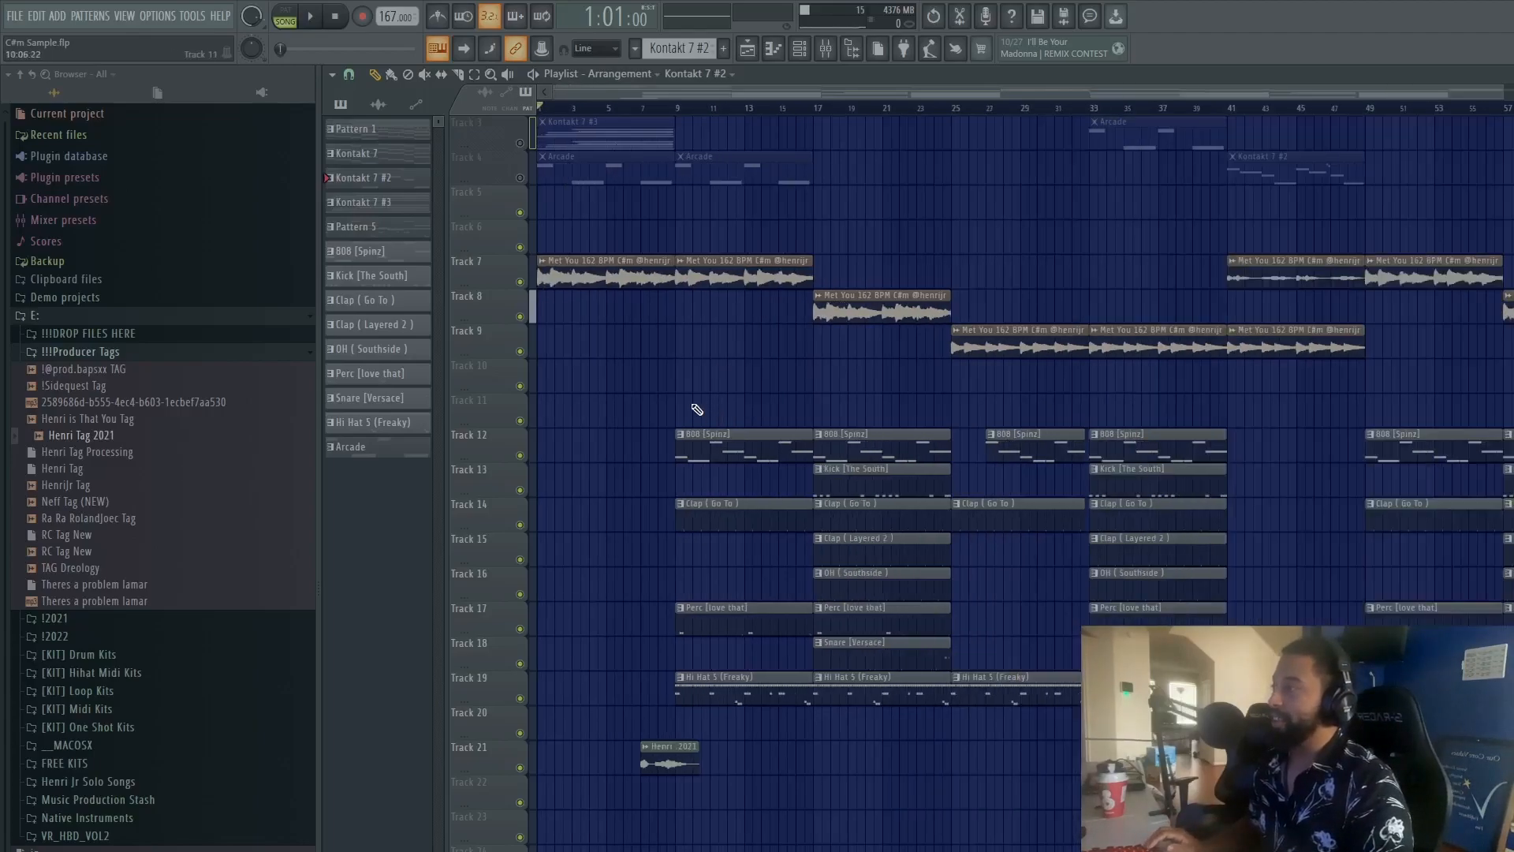
{"action": "scroll", "coordinate": [666, 487], "scroll_direction": "up", "scroll_amount": 1}
{"action": "scroll", "coordinate": [666, 486], "scroll_direction": "up", "scroll_amount": 2}
{"action": "left_click", "coordinate": [650, 106]}
{"action": "left_click_drag", "start_coordinate": [643, 92], "coordinate": [426, 66]}
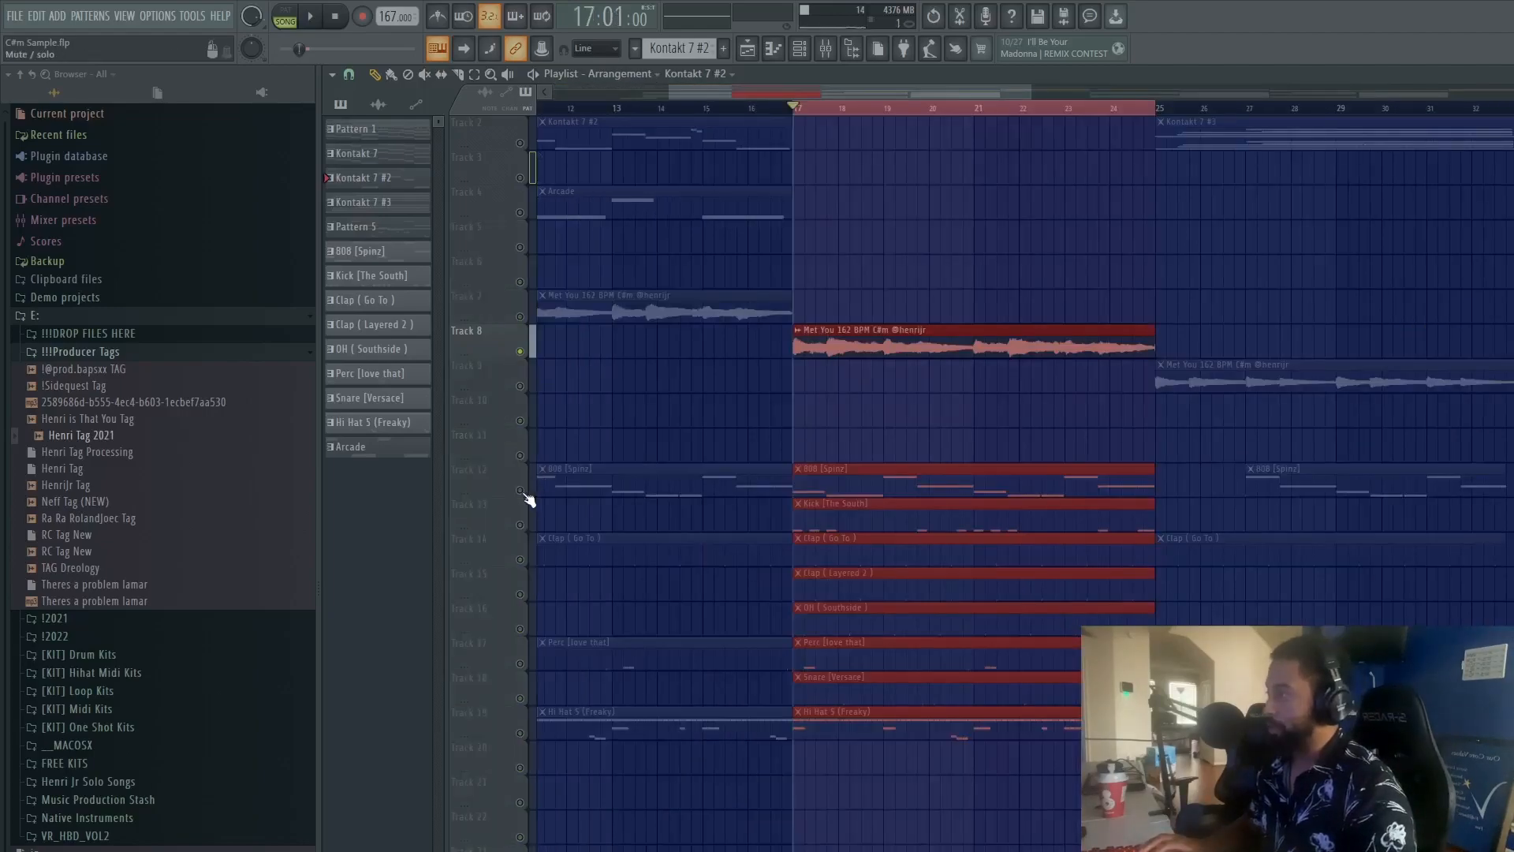
{"action": "left_click", "coordinate": [521, 491]}
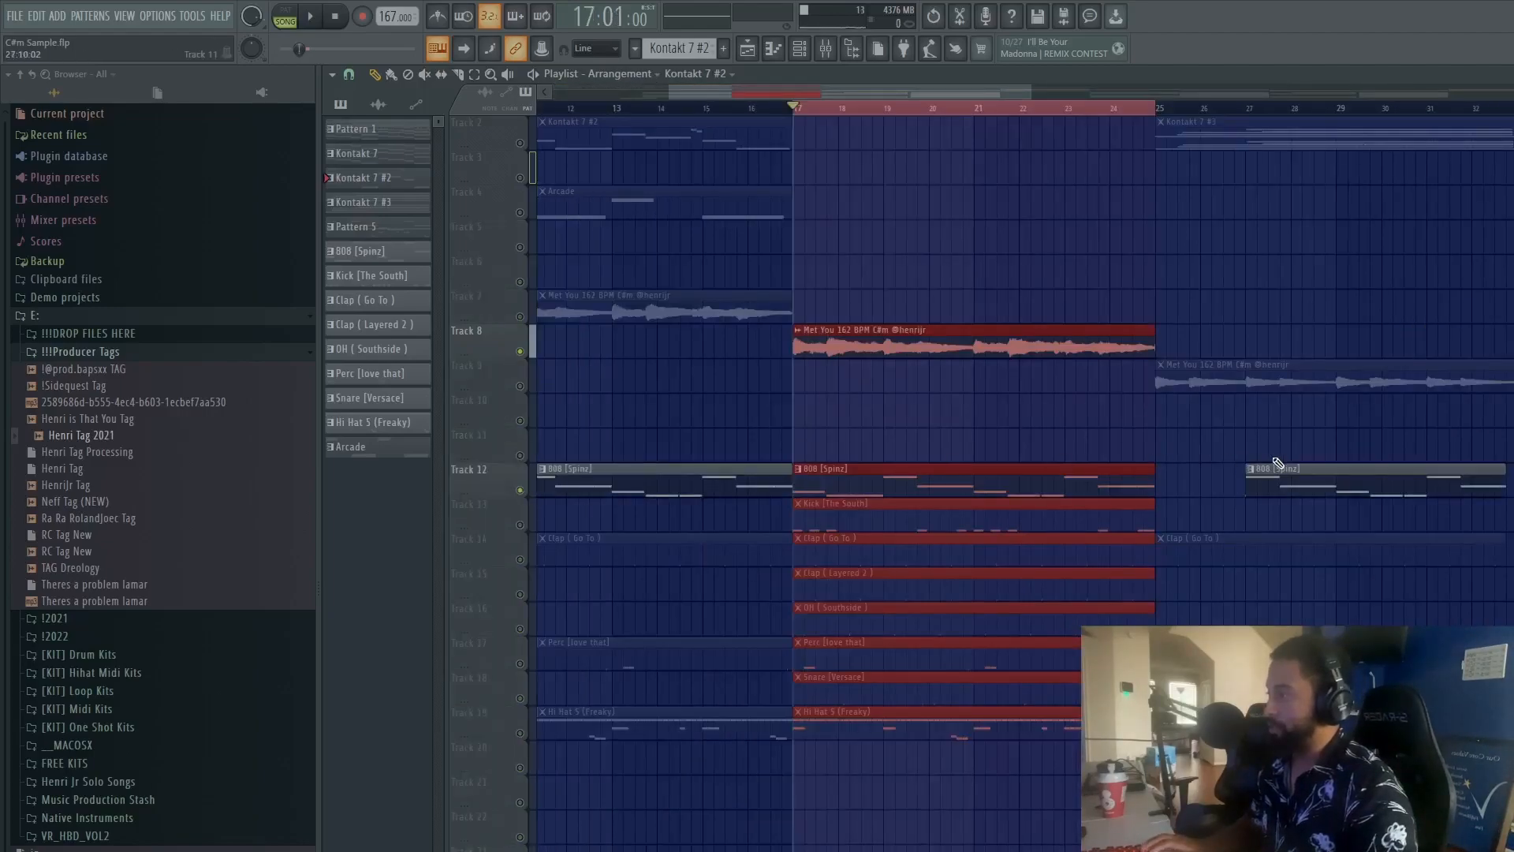
Step: Open the 808 [Spinz] pattern from Track 12 in the piano roll and audition its first note
{"action": "double_click", "coordinate": [997, 486]}
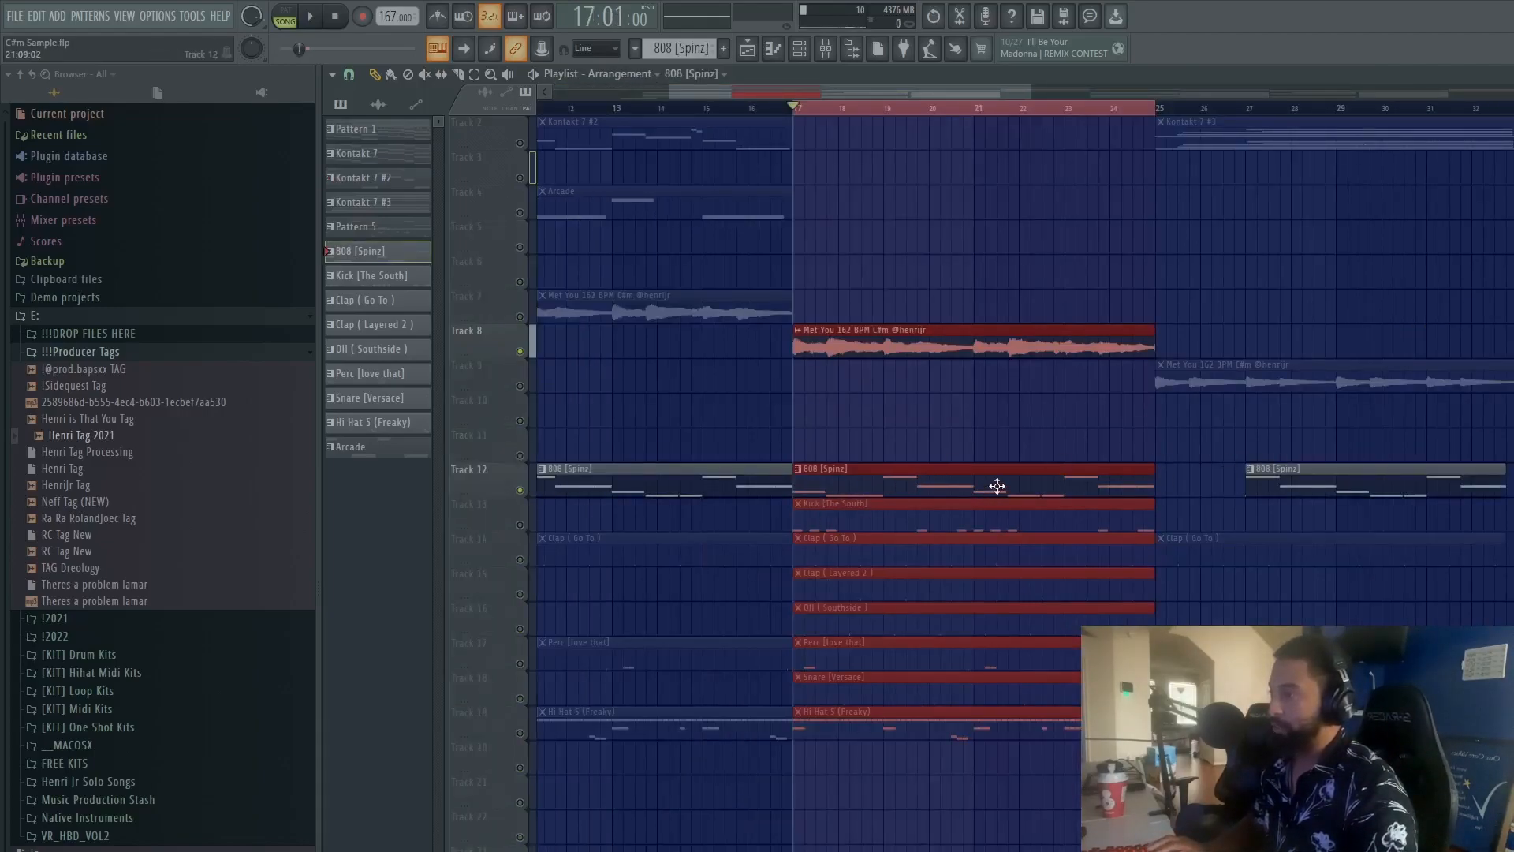
{"action": "left_click_drag", "start_coordinate": [1042, 90], "coordinate": [377, 144]}
{"action": "left_click", "coordinate": [425, 401]}
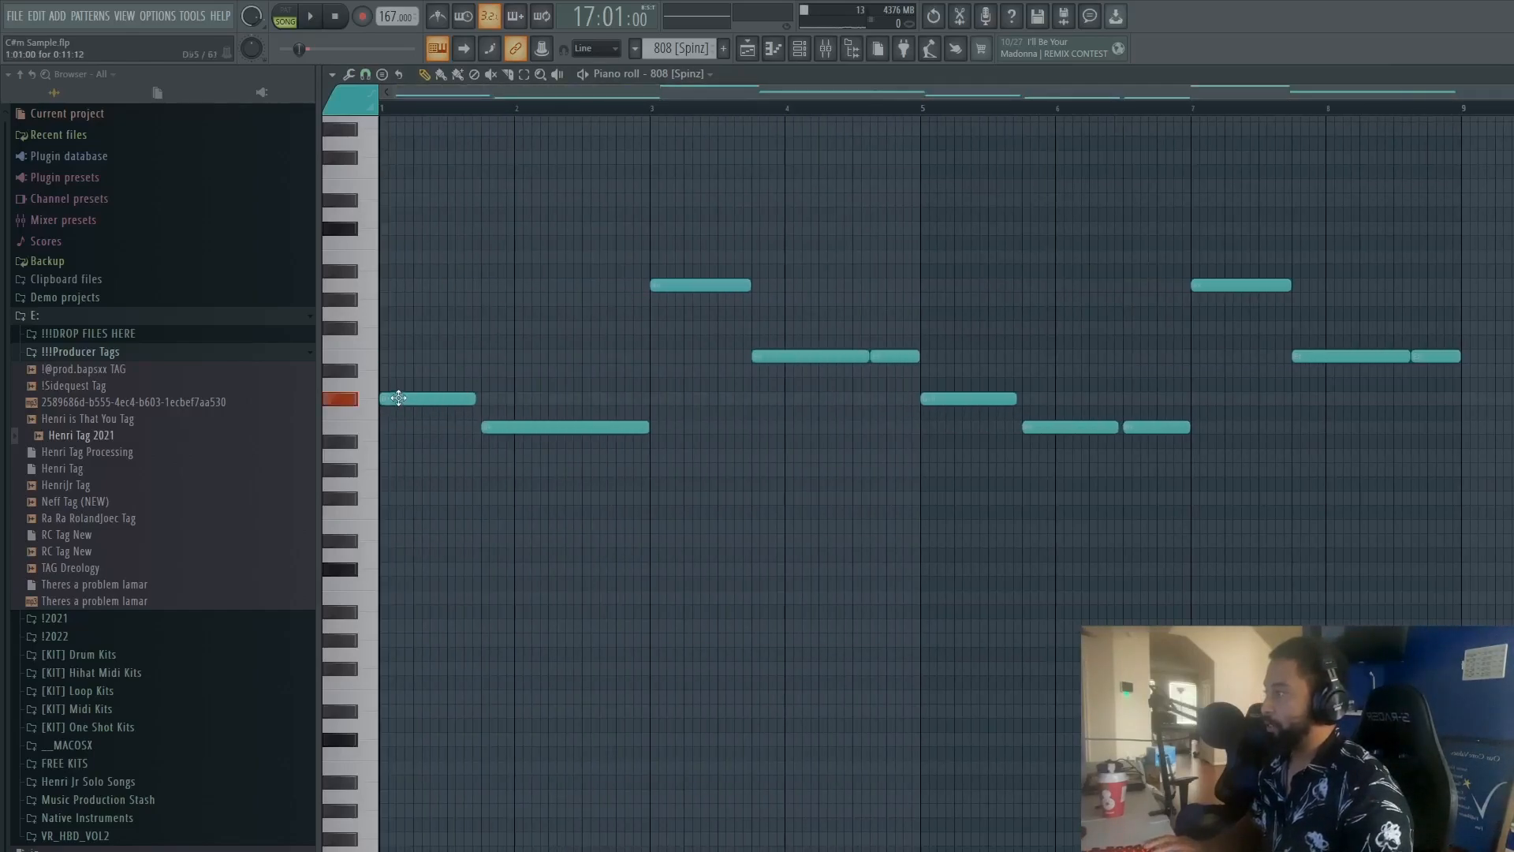
Step: Unmute all mixer tracks, including the 808 and the drum inserts
{"action": "left_click", "coordinate": [825, 49]}
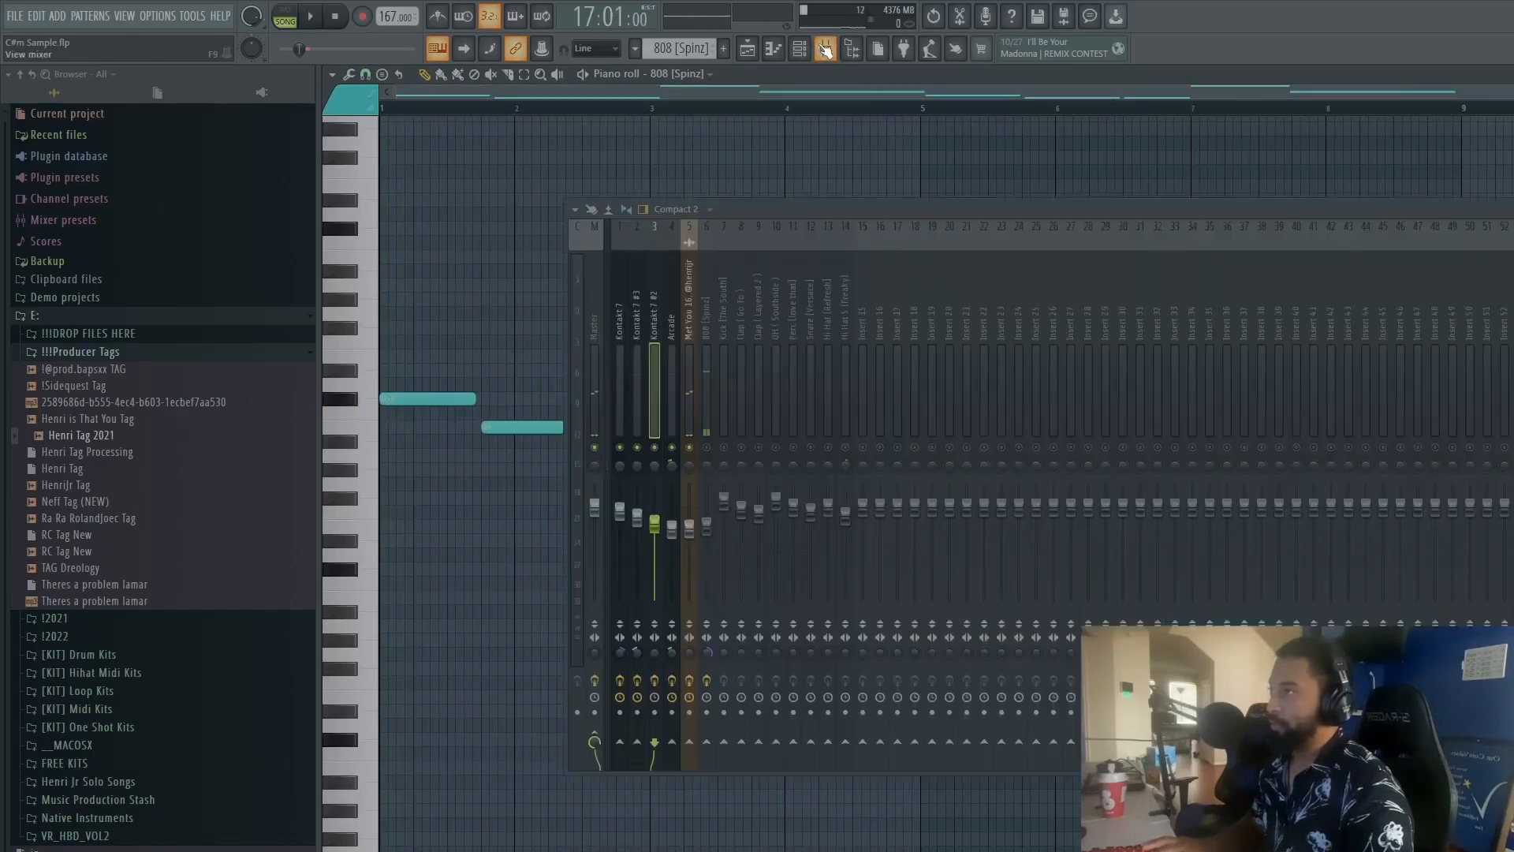
{"action": "left_click", "coordinate": [708, 456]}
{"action": "left_click", "coordinate": [723, 448]}
{"action": "left_click", "coordinate": [706, 448]}
{"action": "left_click", "coordinate": [741, 448]}
{"action": "left_click", "coordinate": [774, 449]}
{"action": "left_click", "coordinate": [759, 449]}
{"action": "left_click", "coordinate": [794, 448]}
{"action": "left_click", "coordinate": [828, 449]}
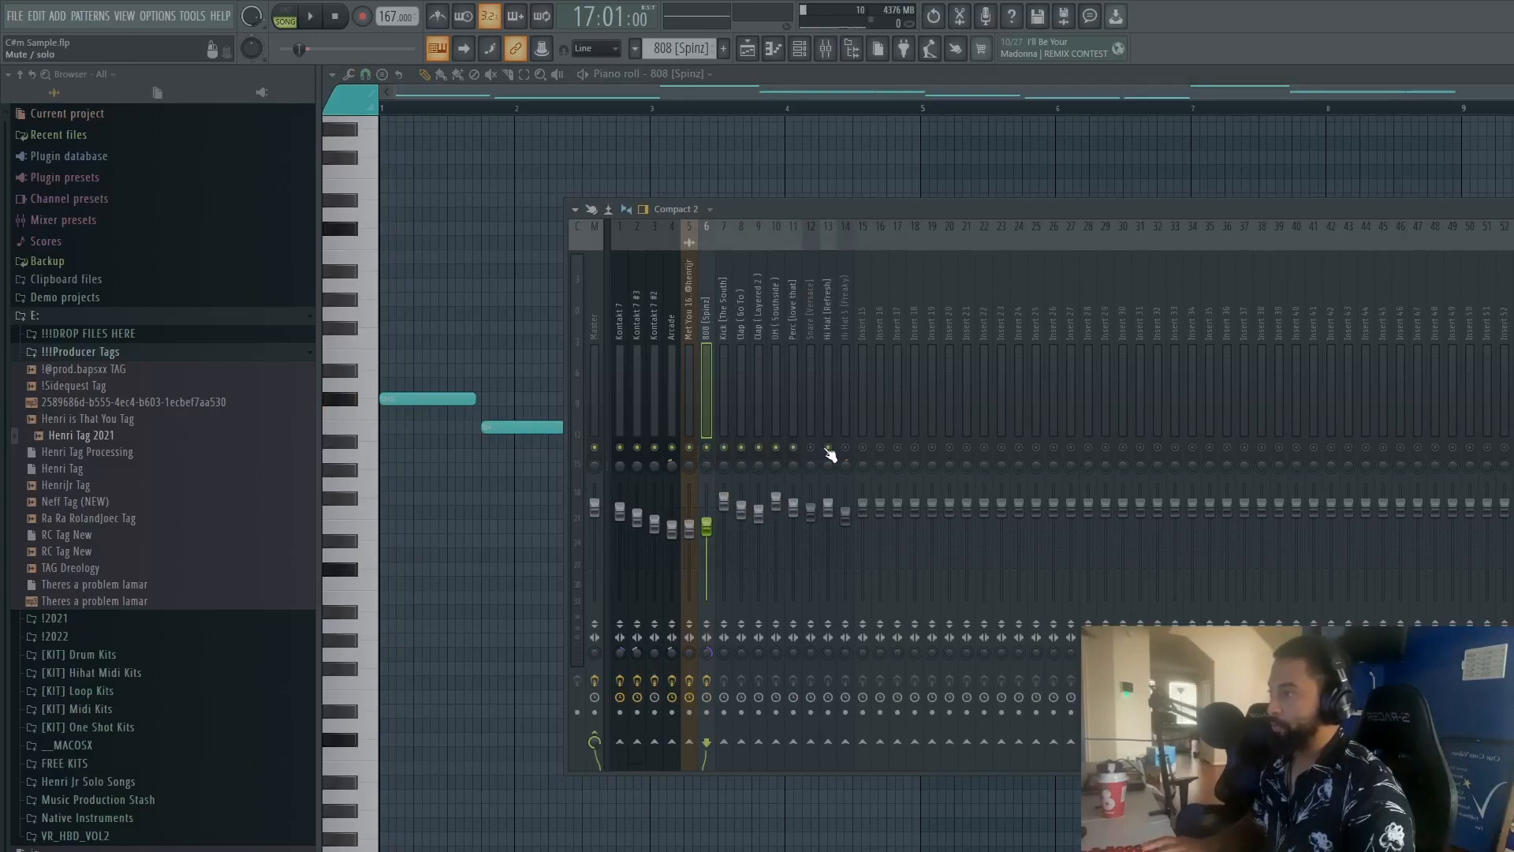
{"action": "left_click", "coordinate": [811, 449]}
{"action": "left_click", "coordinate": [862, 449]}
{"action": "left_click", "coordinate": [846, 449]}
{"action": "right_click", "coordinate": [863, 448]}
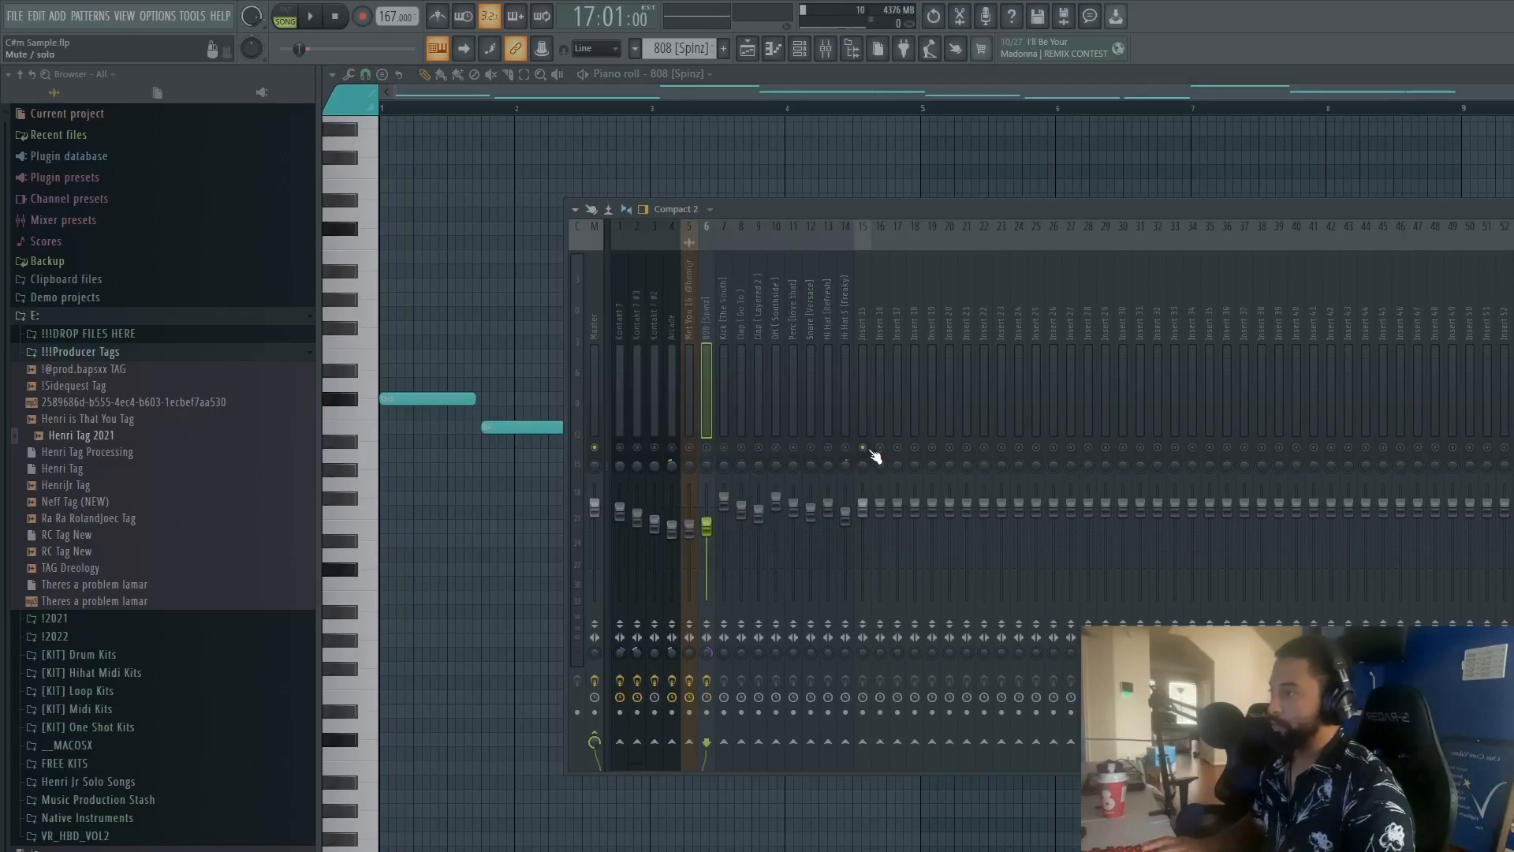
{"action": "right_click", "coordinate": [863, 449]}
Step: Play the 808 line with the Met You sample from bar 17, closing the mixer to watch the notes
{"action": "key", "text": "space"}
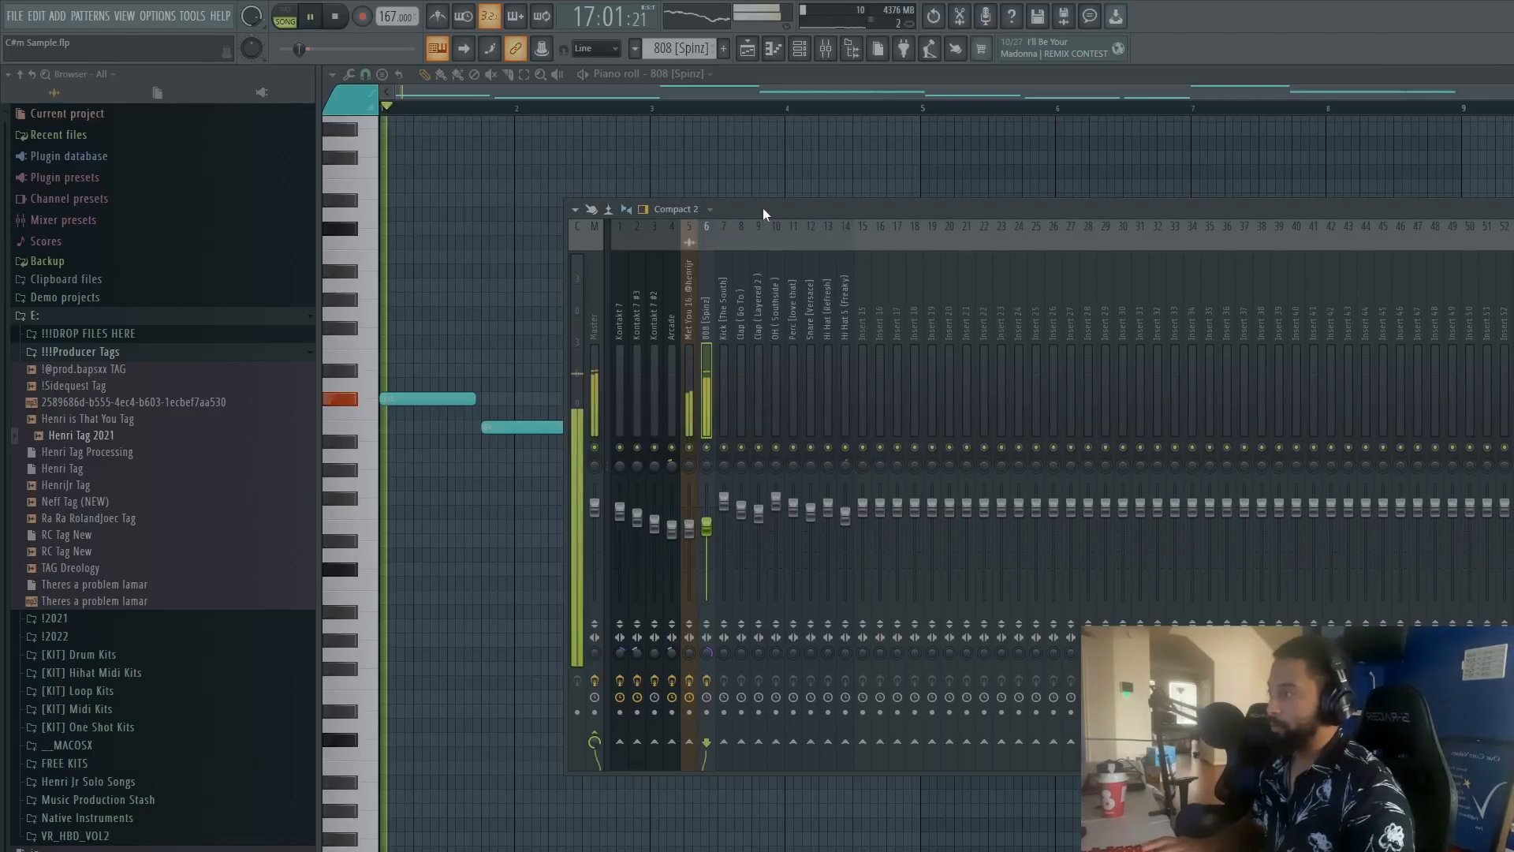
{"action": "left_click", "coordinate": [608, 93]}
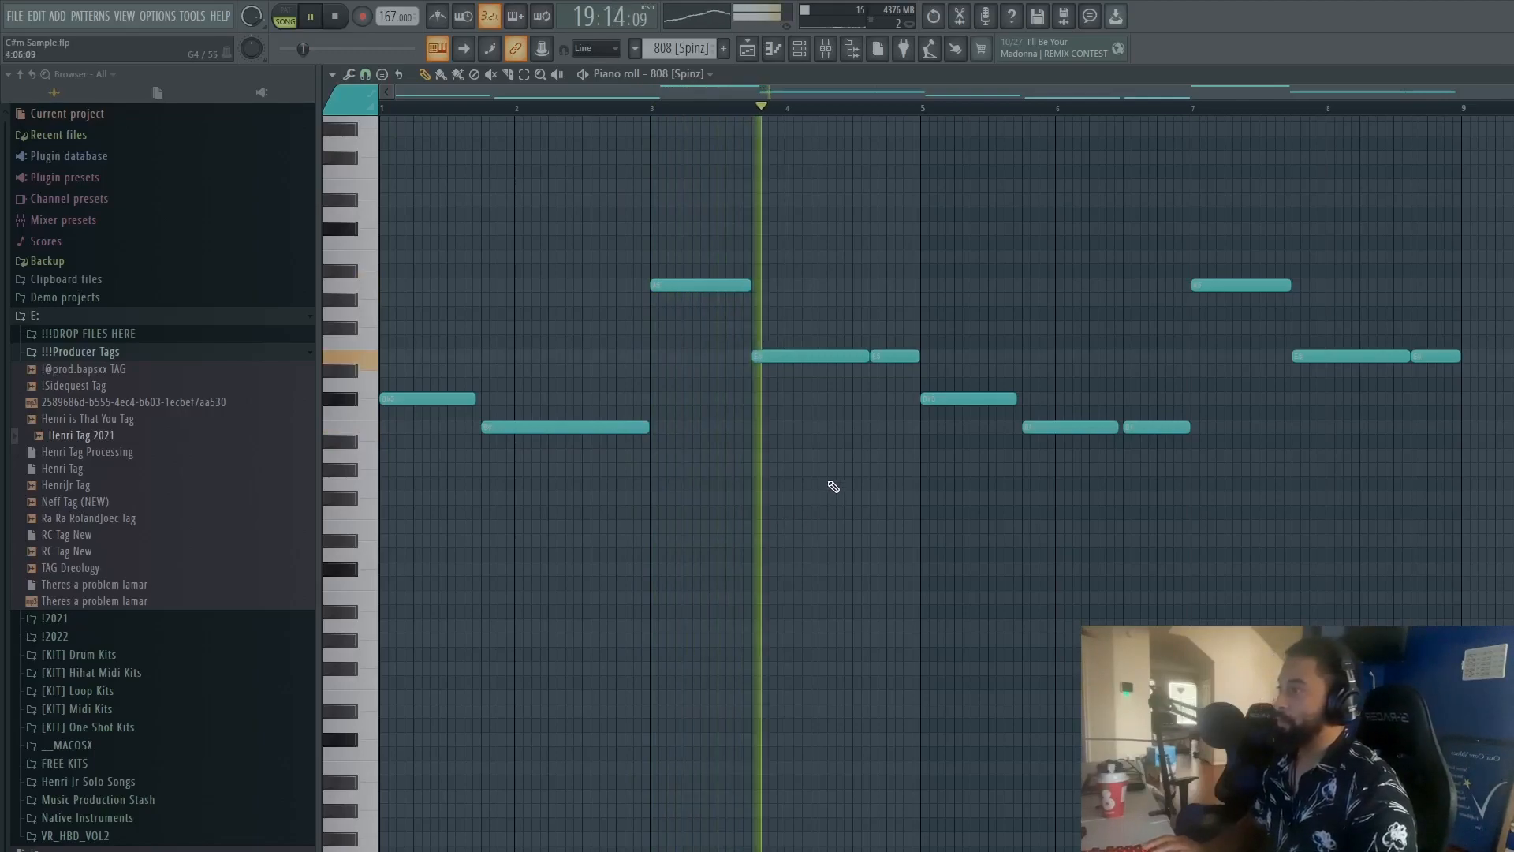
{"action": "scroll", "coordinate": [845, 487], "scroll_direction": "up", "scroll_amount": 3}
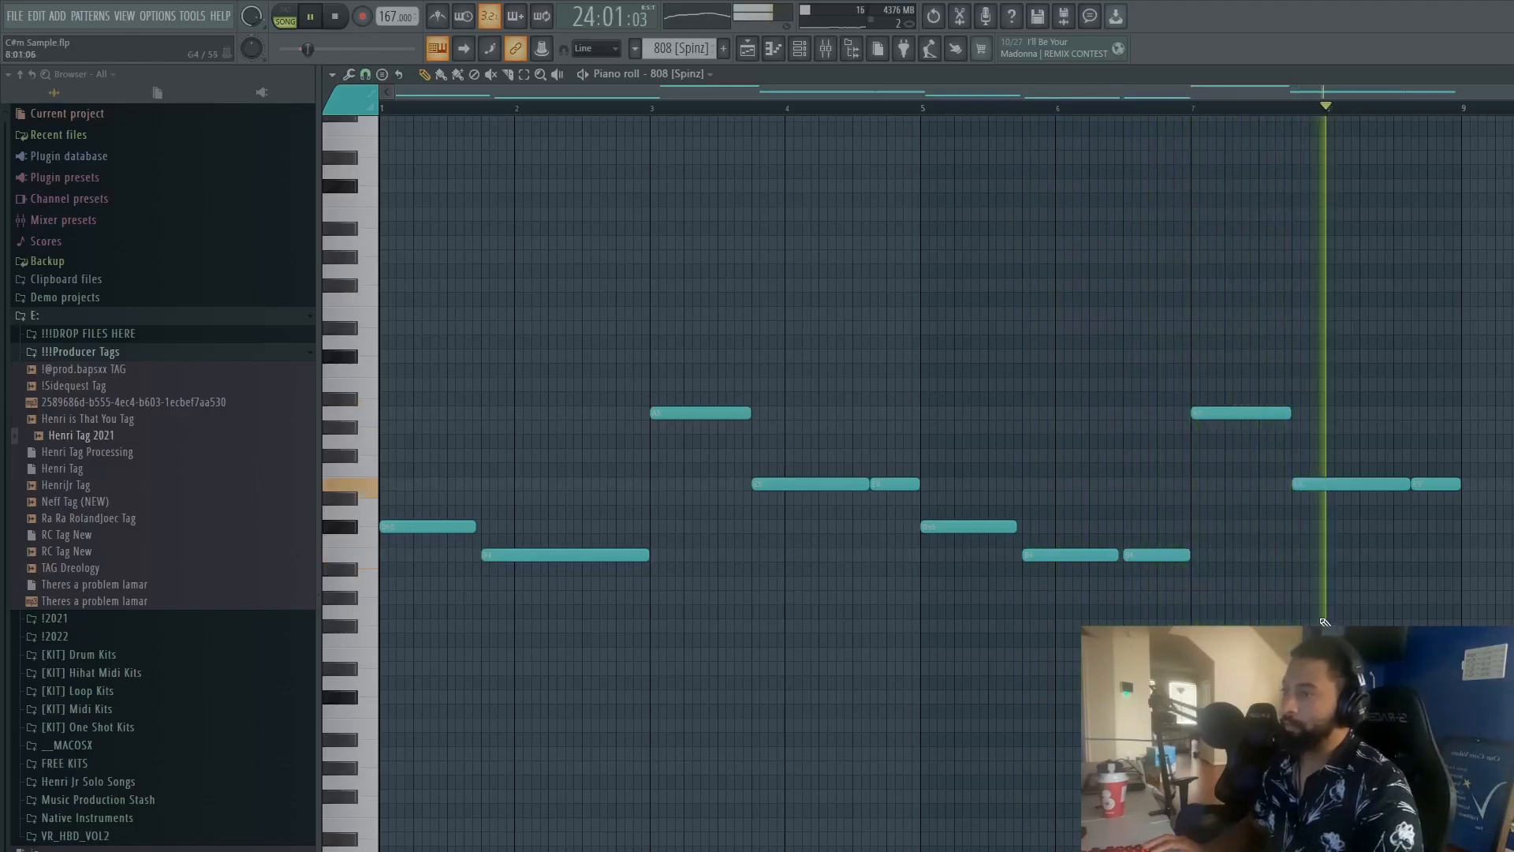
{"action": "key", "text": "space"}
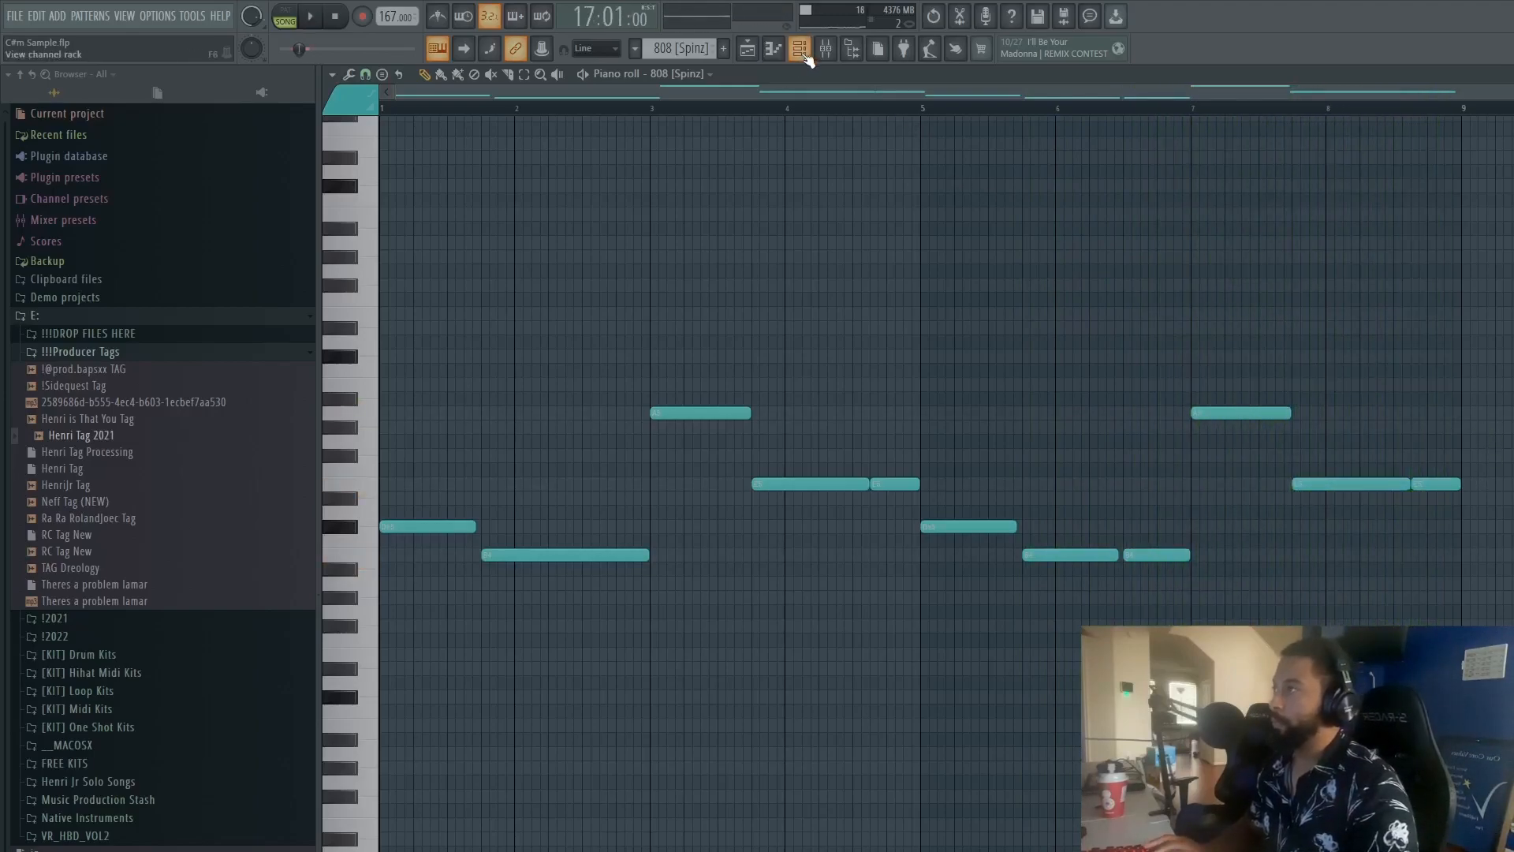
Step: Open the 808 [Spinz] sampler from the channel rack and review its volume envelope and sample fade-out settings
{"action": "left_click", "coordinate": [799, 49]}
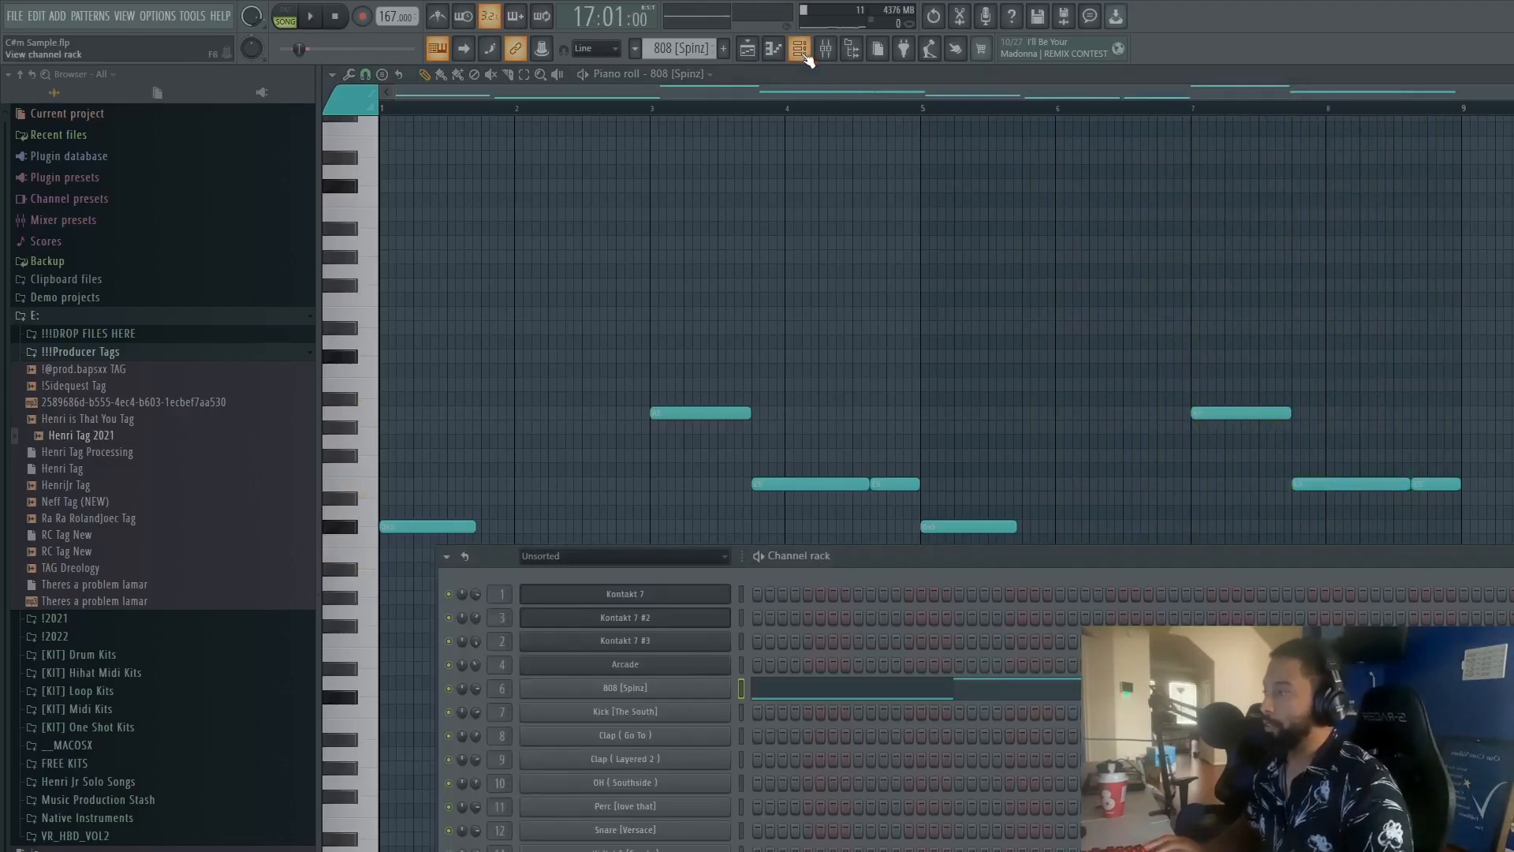
{"action": "right_click", "coordinate": [731, 689]}
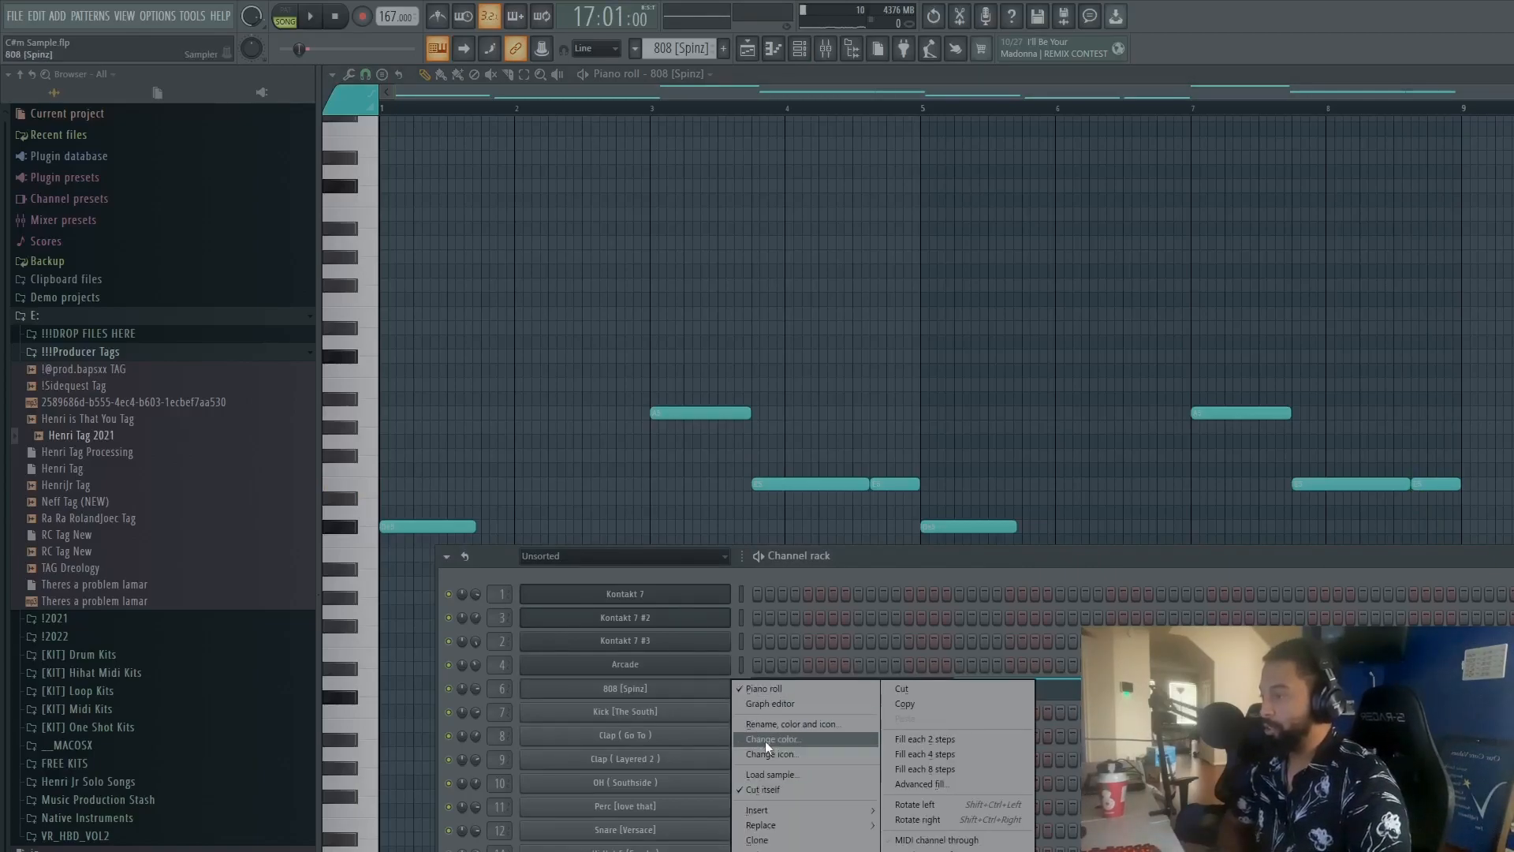
{"action": "left_click", "coordinate": [702, 683]}
{"action": "left_click", "coordinate": [702, 690]}
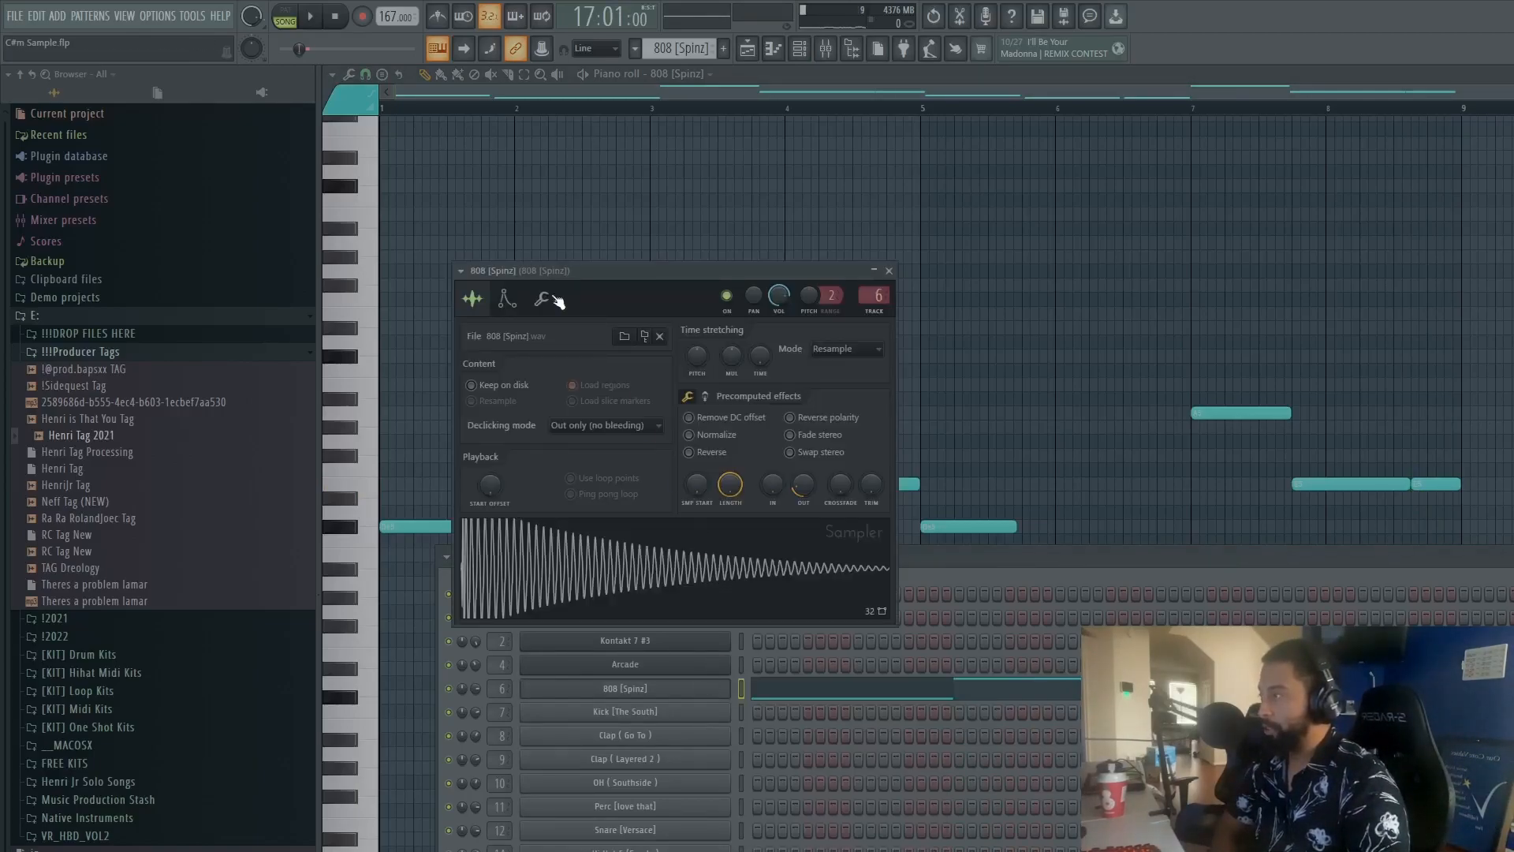
{"action": "left_click", "coordinate": [507, 302]}
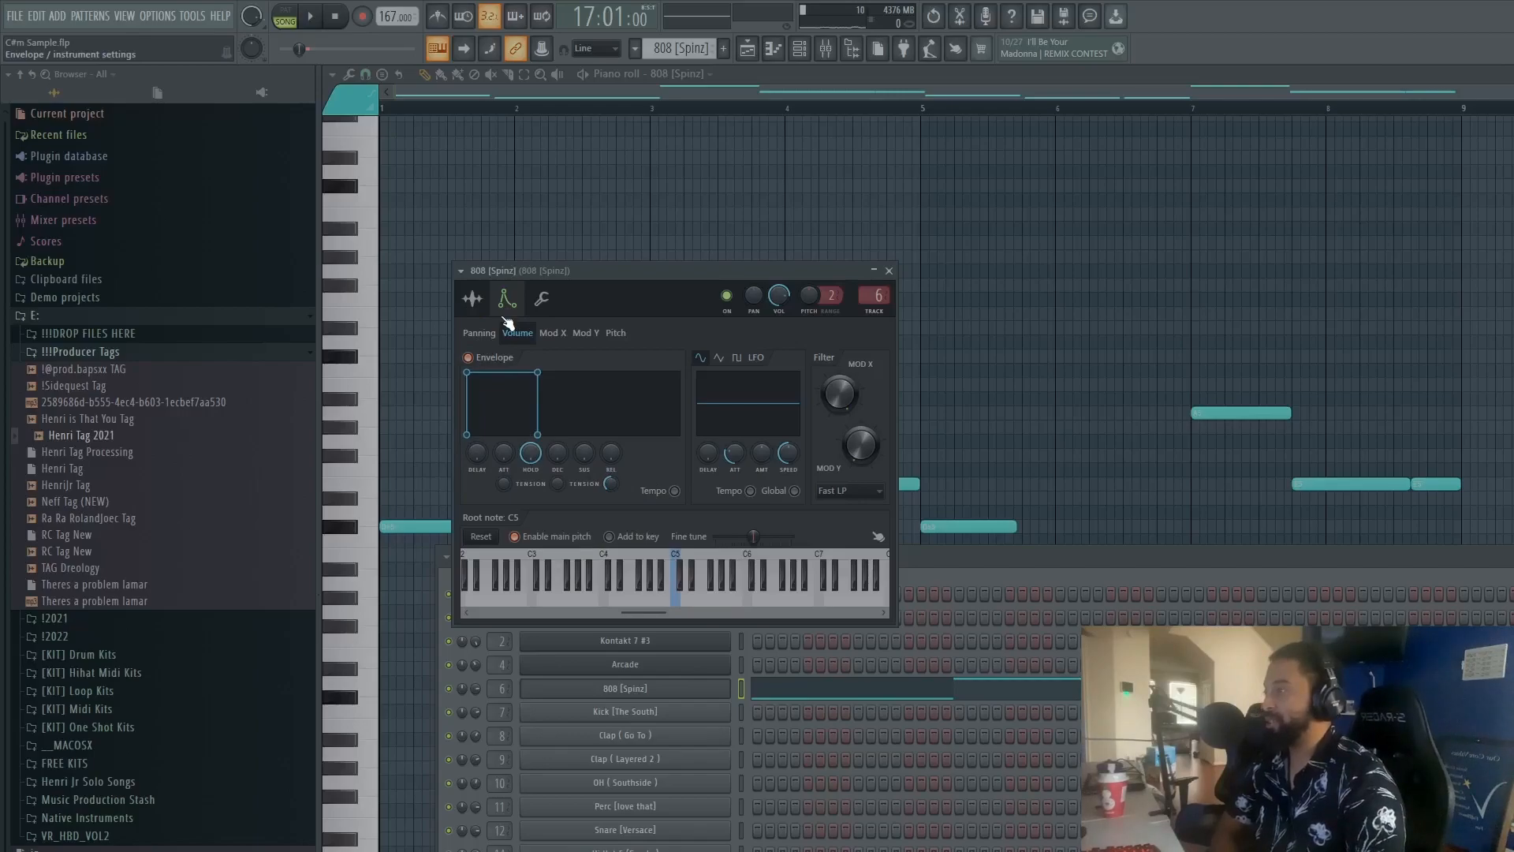
{"action": "left_click", "coordinate": [480, 307]}
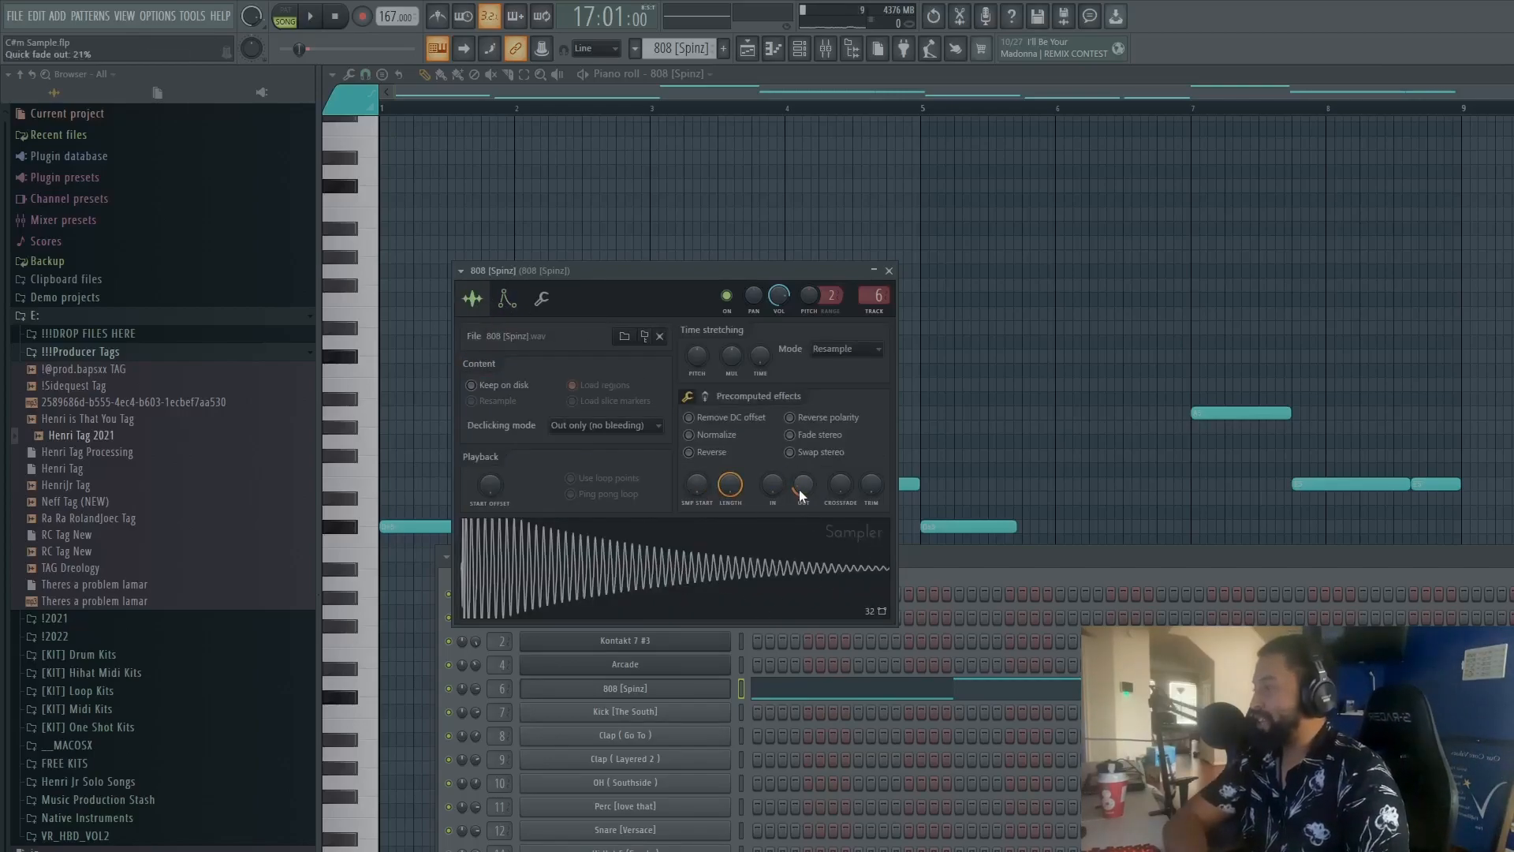
{"action": "left_click", "coordinate": [702, 398]}
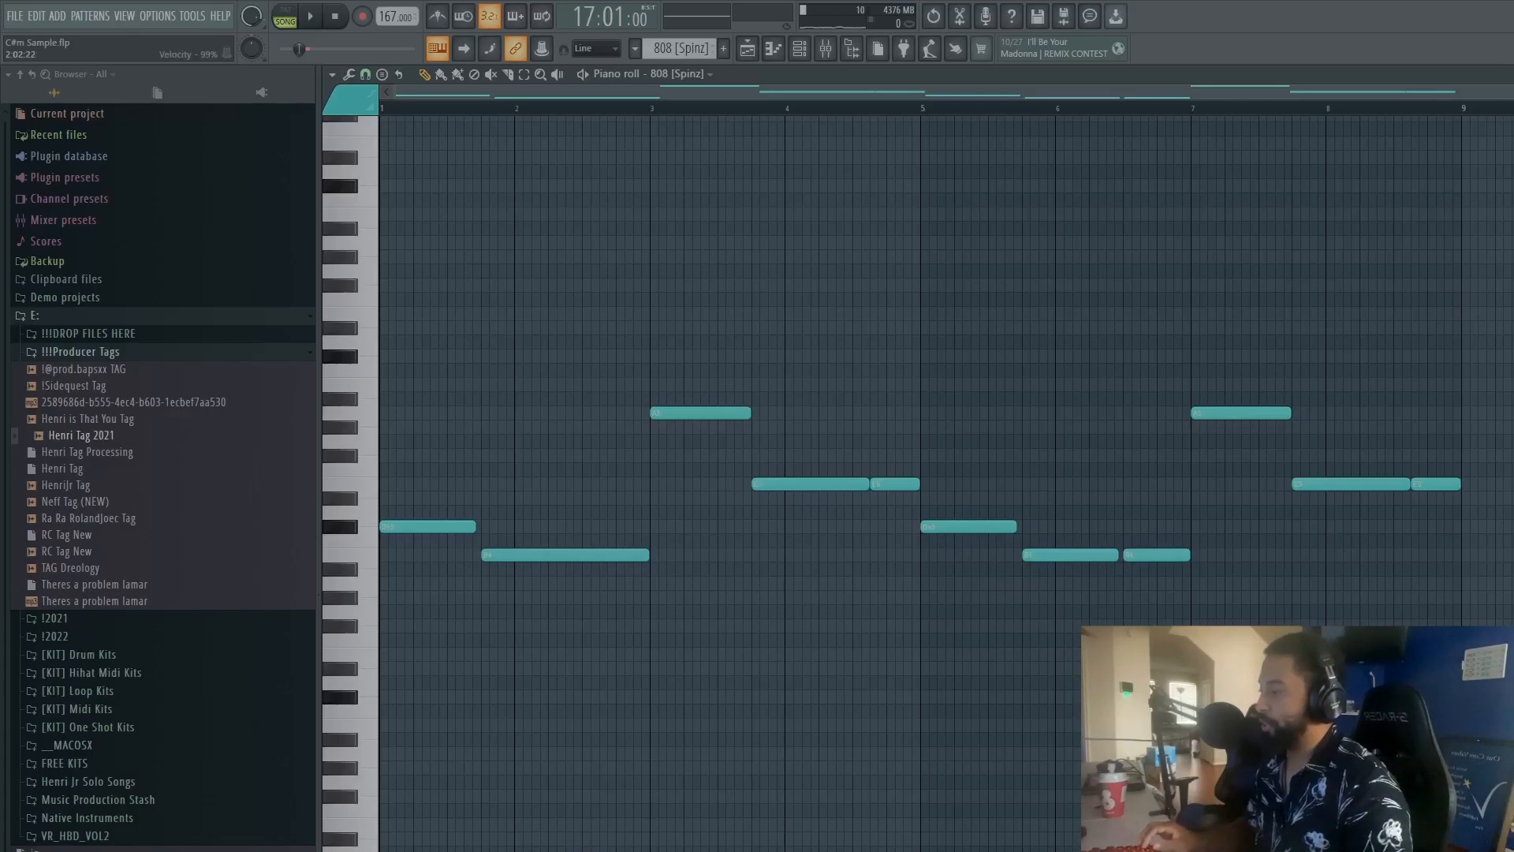
Step: Reveal the velocity lane below the 808 notes and play the start of the pattern
{"action": "left_click_drag", "start_coordinate": [524, 848], "coordinate": [490, 811]}
{"action": "key", "text": "space"}
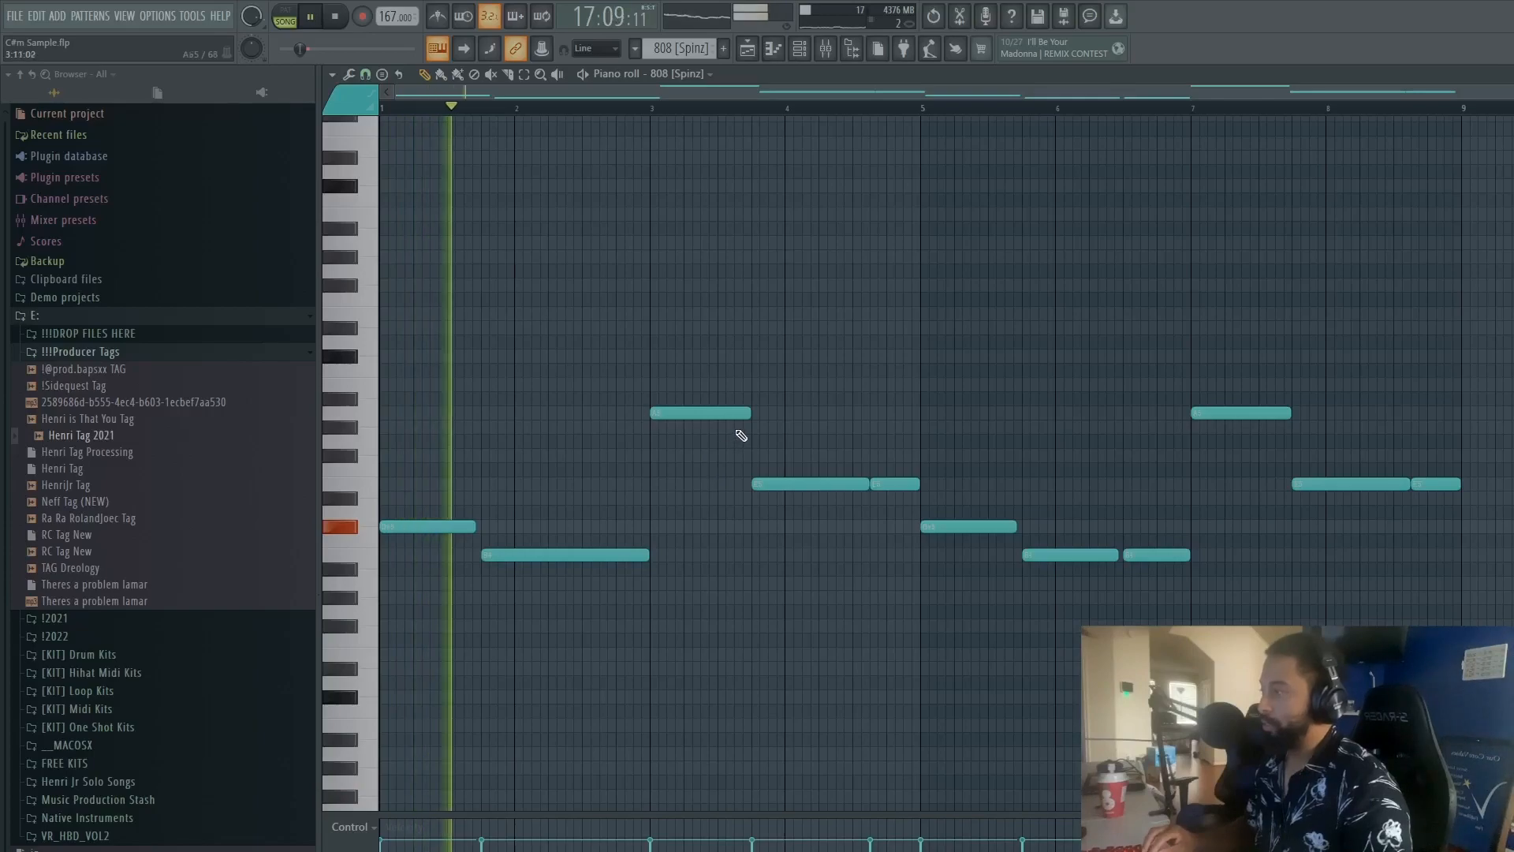
{"action": "key", "text": "space"}
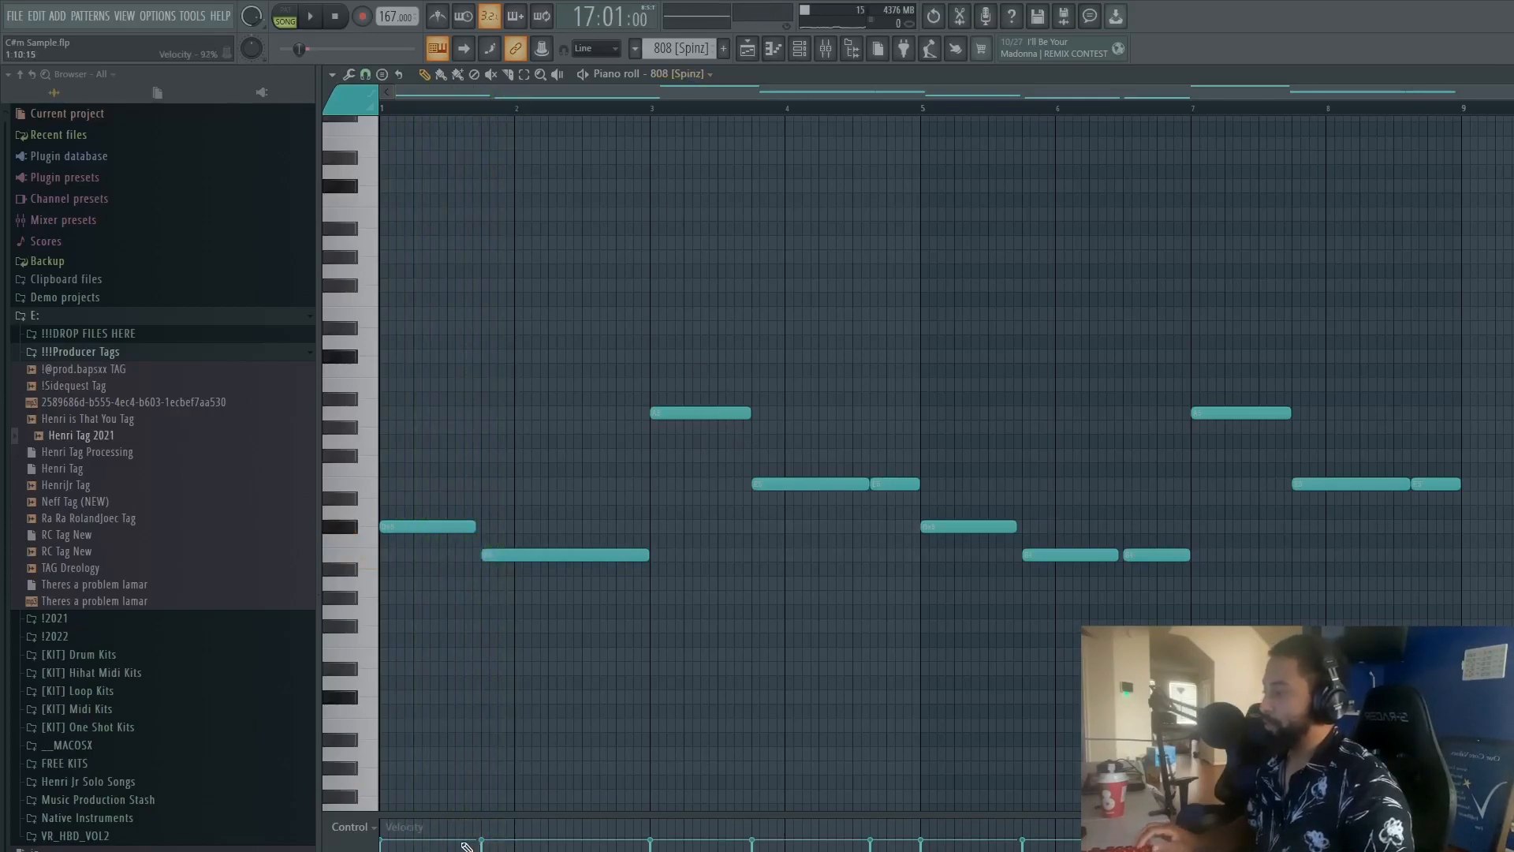
Step: Select all the 808 notes and raise their velocities
{"action": "key", "text": "ctrl+a"}
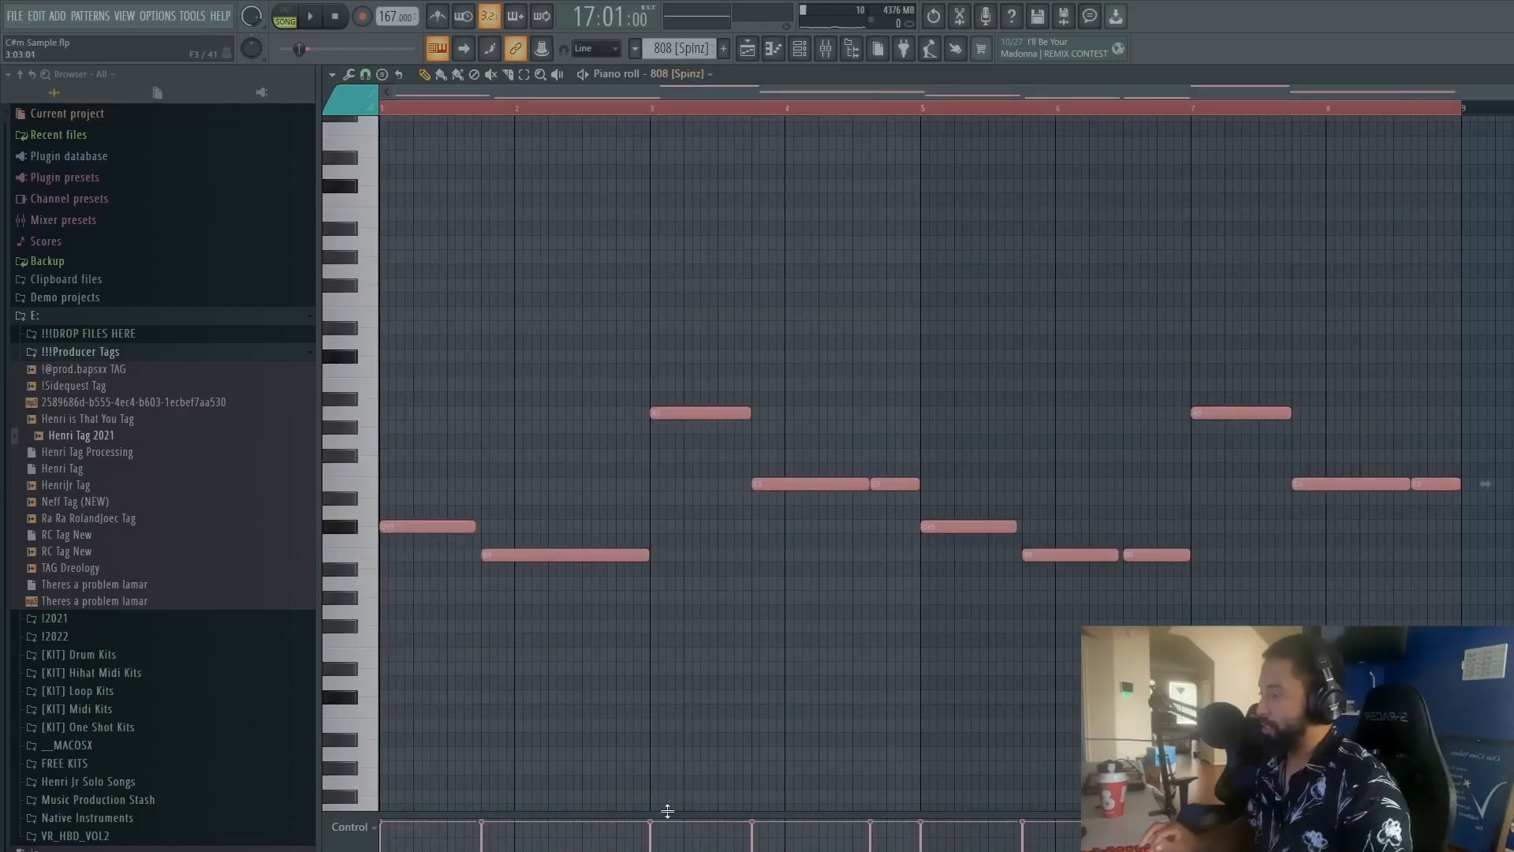
{"action": "scroll", "coordinate": [672, 820], "scroll_direction": "down", "scroll_amount": 4}
{"action": "scroll", "coordinate": [669, 840], "scroll_direction": "up", "scroll_amount": 2}
{"action": "scroll", "coordinate": [668, 848], "scroll_direction": "down", "scroll_amount": 1}
{"action": "scroll", "coordinate": [552, 845], "scroll_direction": "up", "scroll_amount": 1}
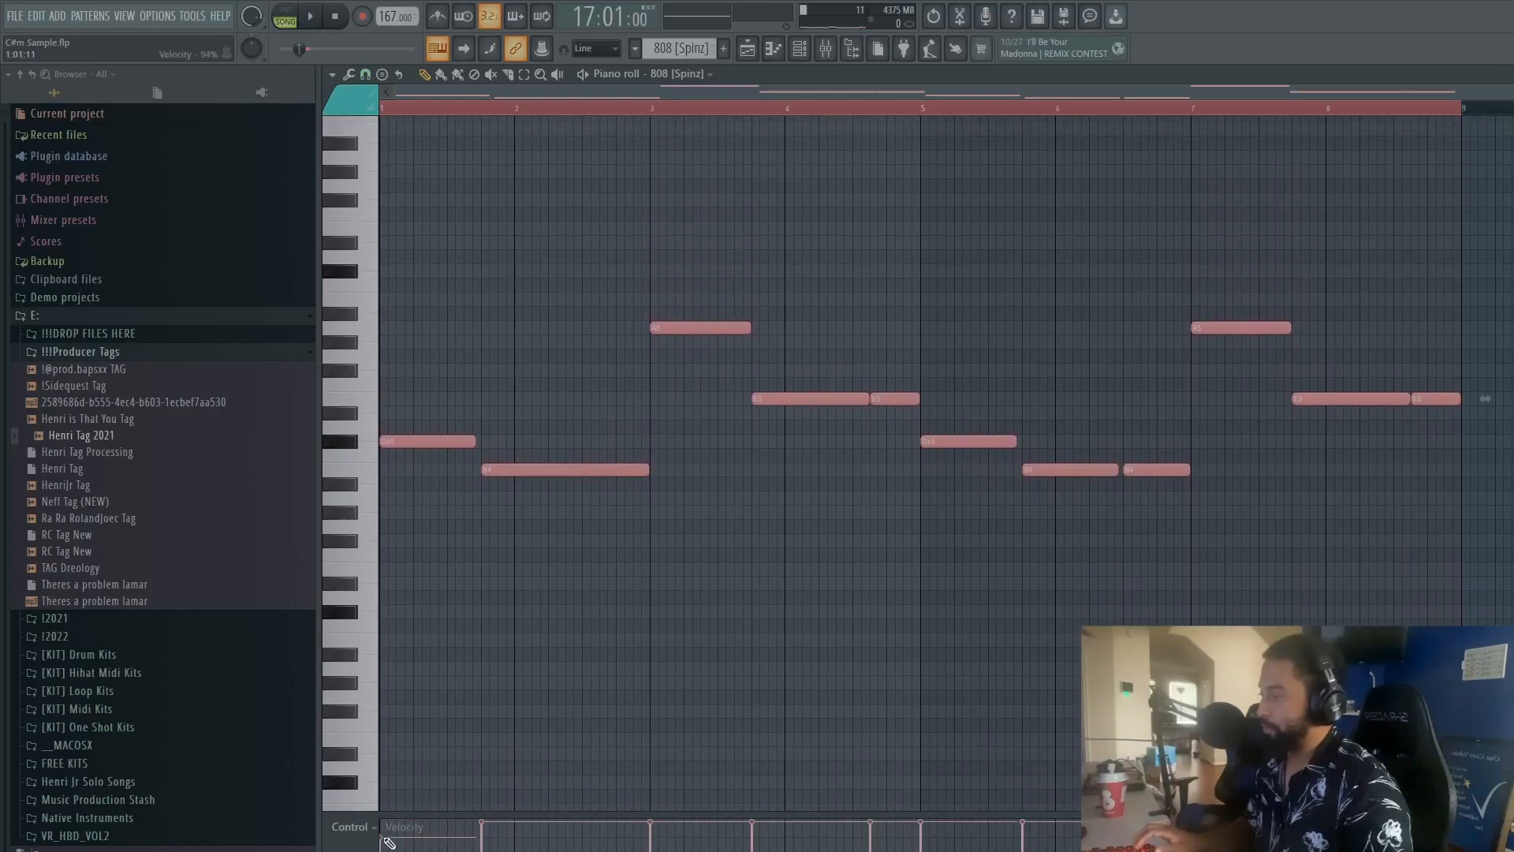
Step: Return to the playlist, unmute Track 14 with the Clap (Go To) pattern and play from bar 17
{"action": "key", "text": "F5"}
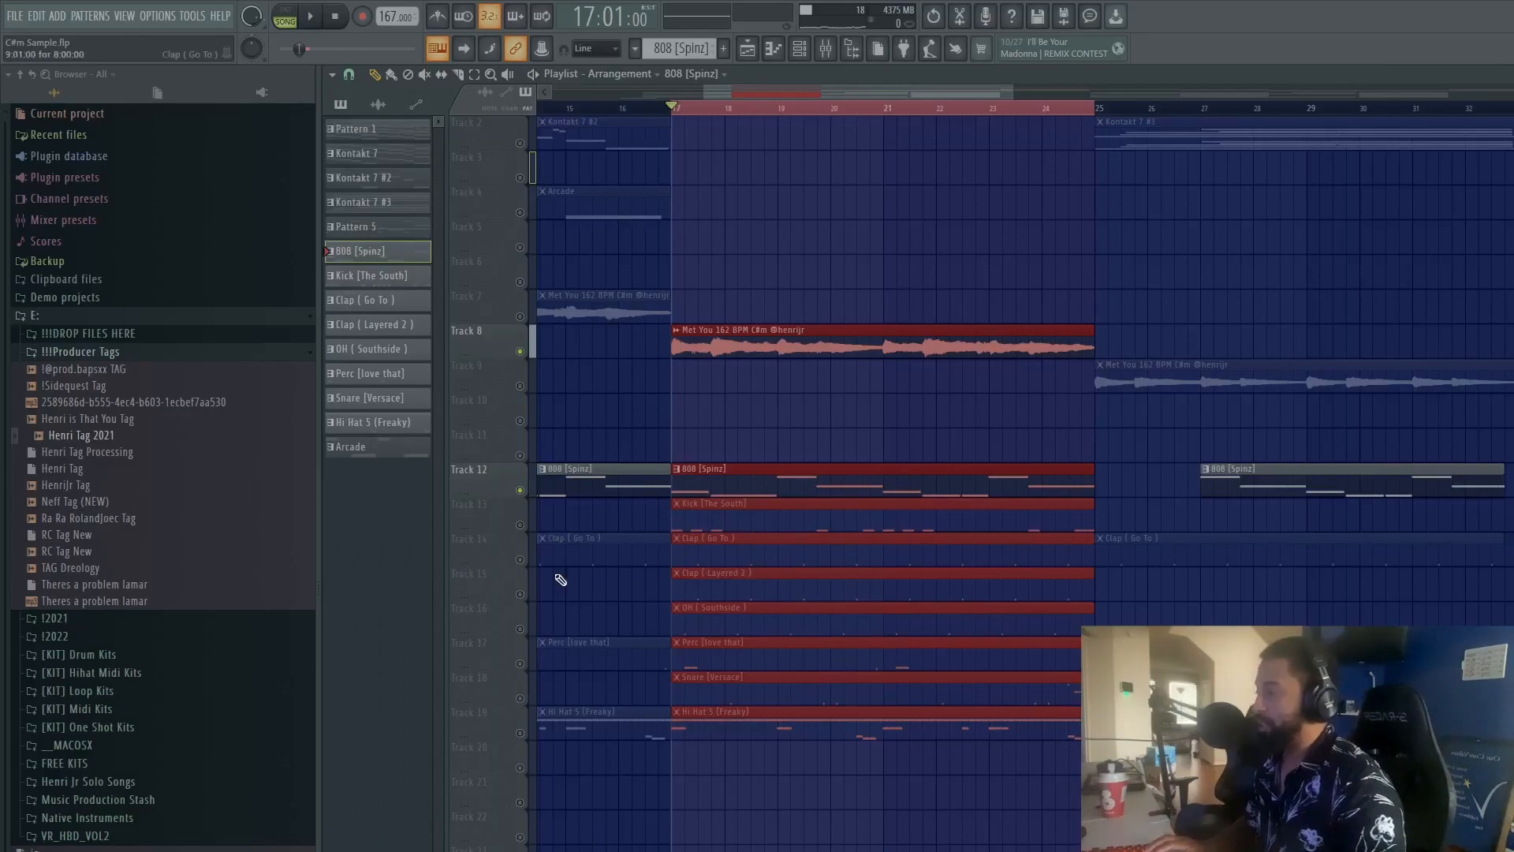
{"action": "left_click", "coordinate": [521, 560]}
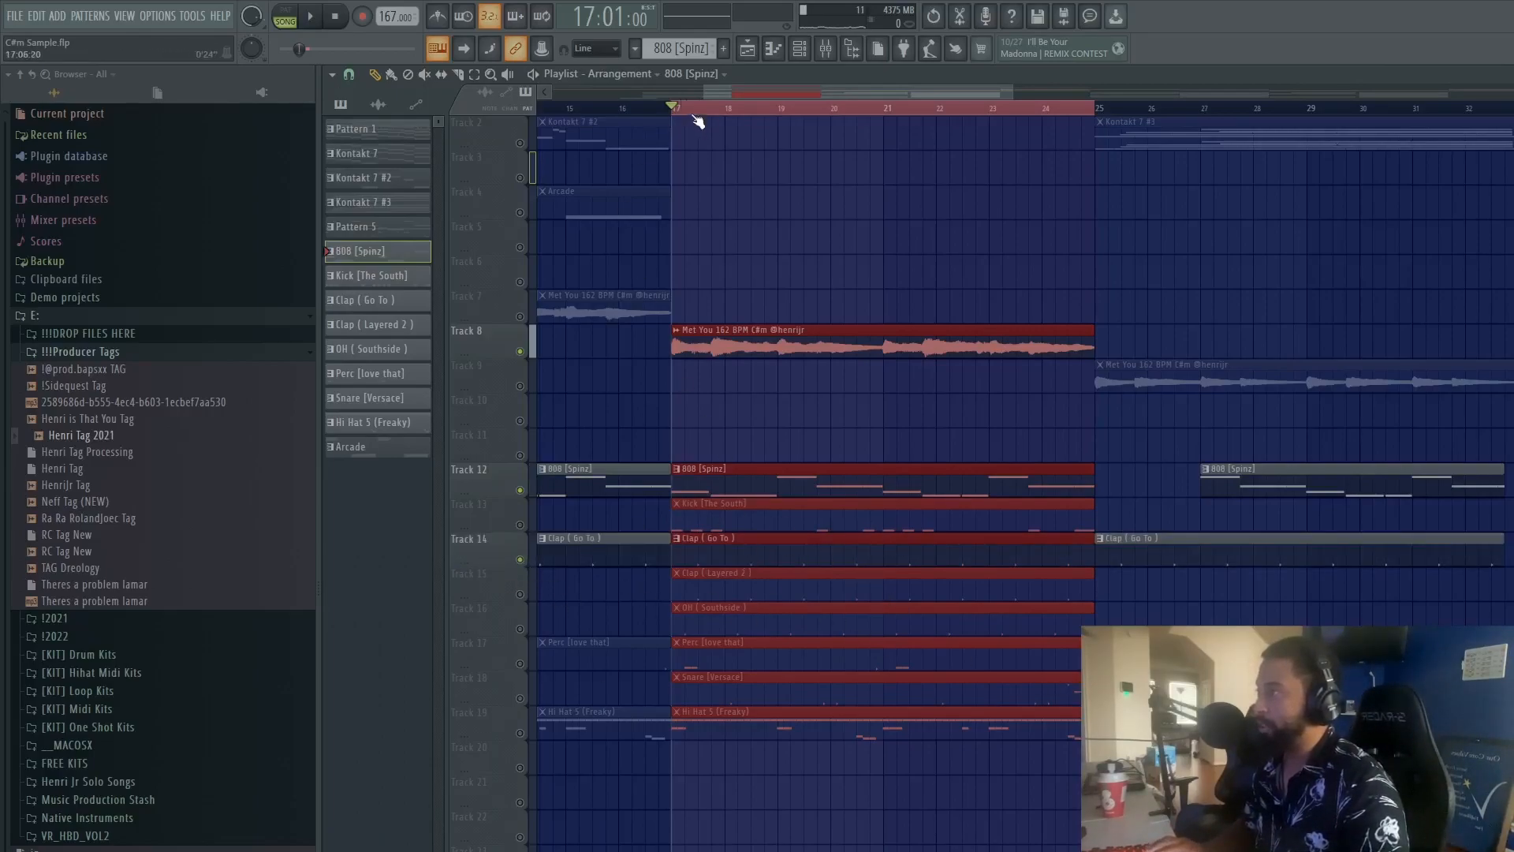
{"action": "key", "text": "space"}
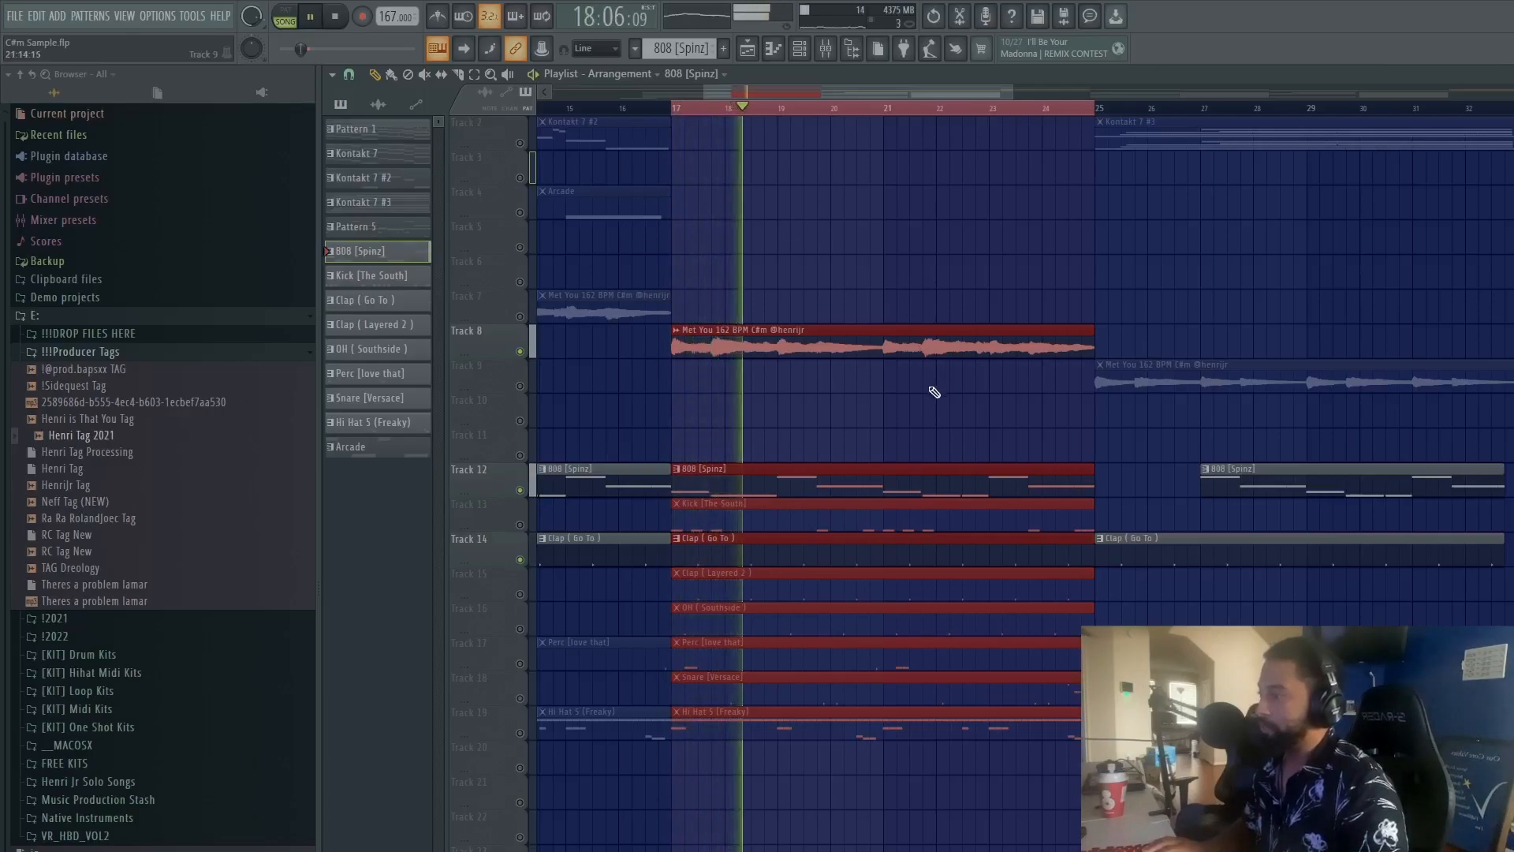
{"action": "key", "text": "space"}
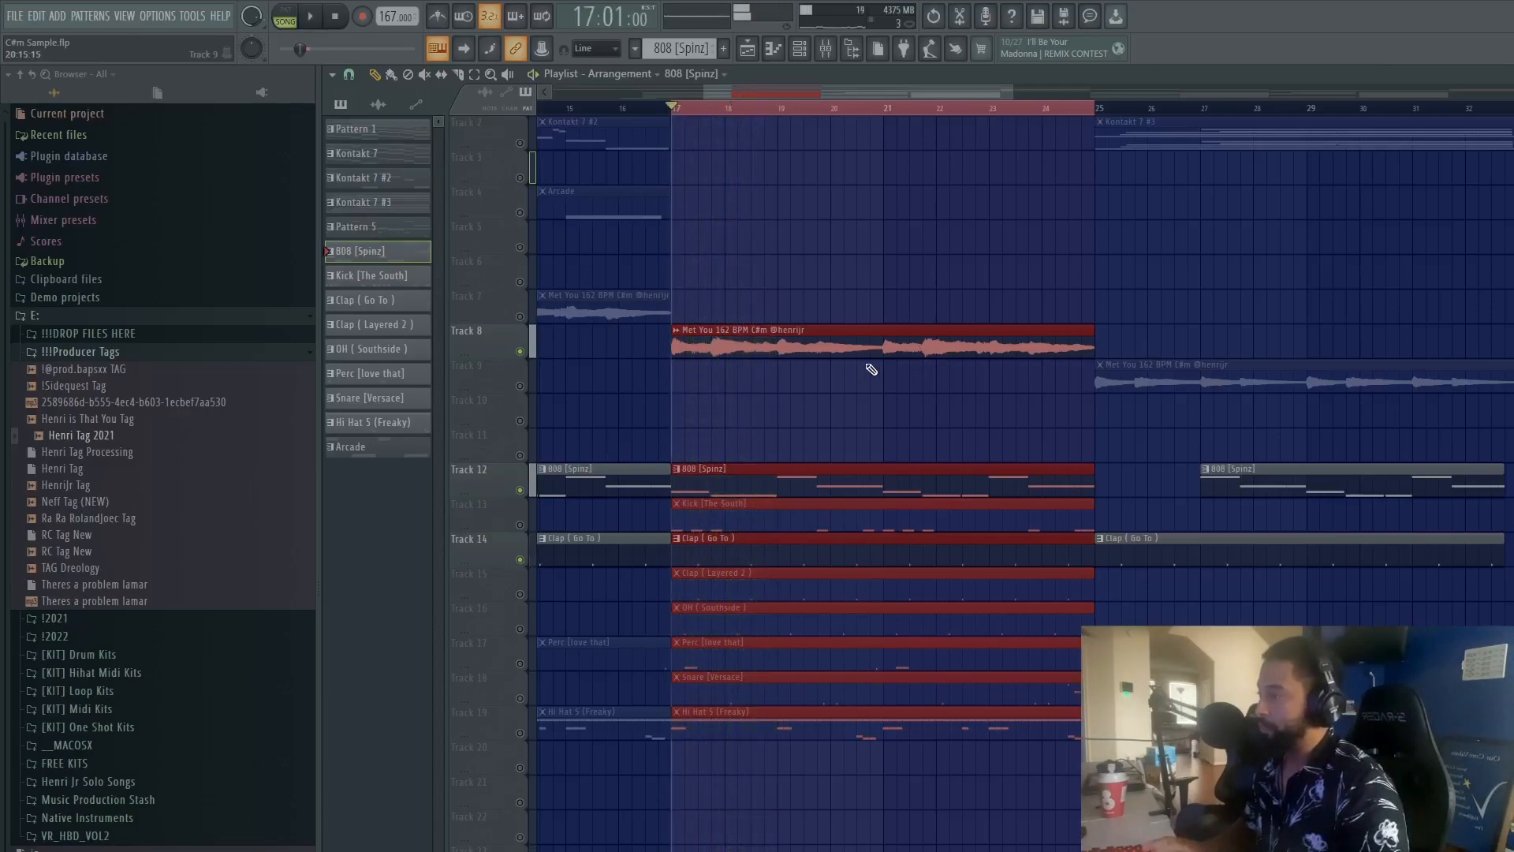
Step: Unmute Track 15 with the Clap (Layered 2) pattern and play the section from bar 17
{"action": "left_click", "coordinate": [520, 595]}
{"action": "key", "text": "space"}
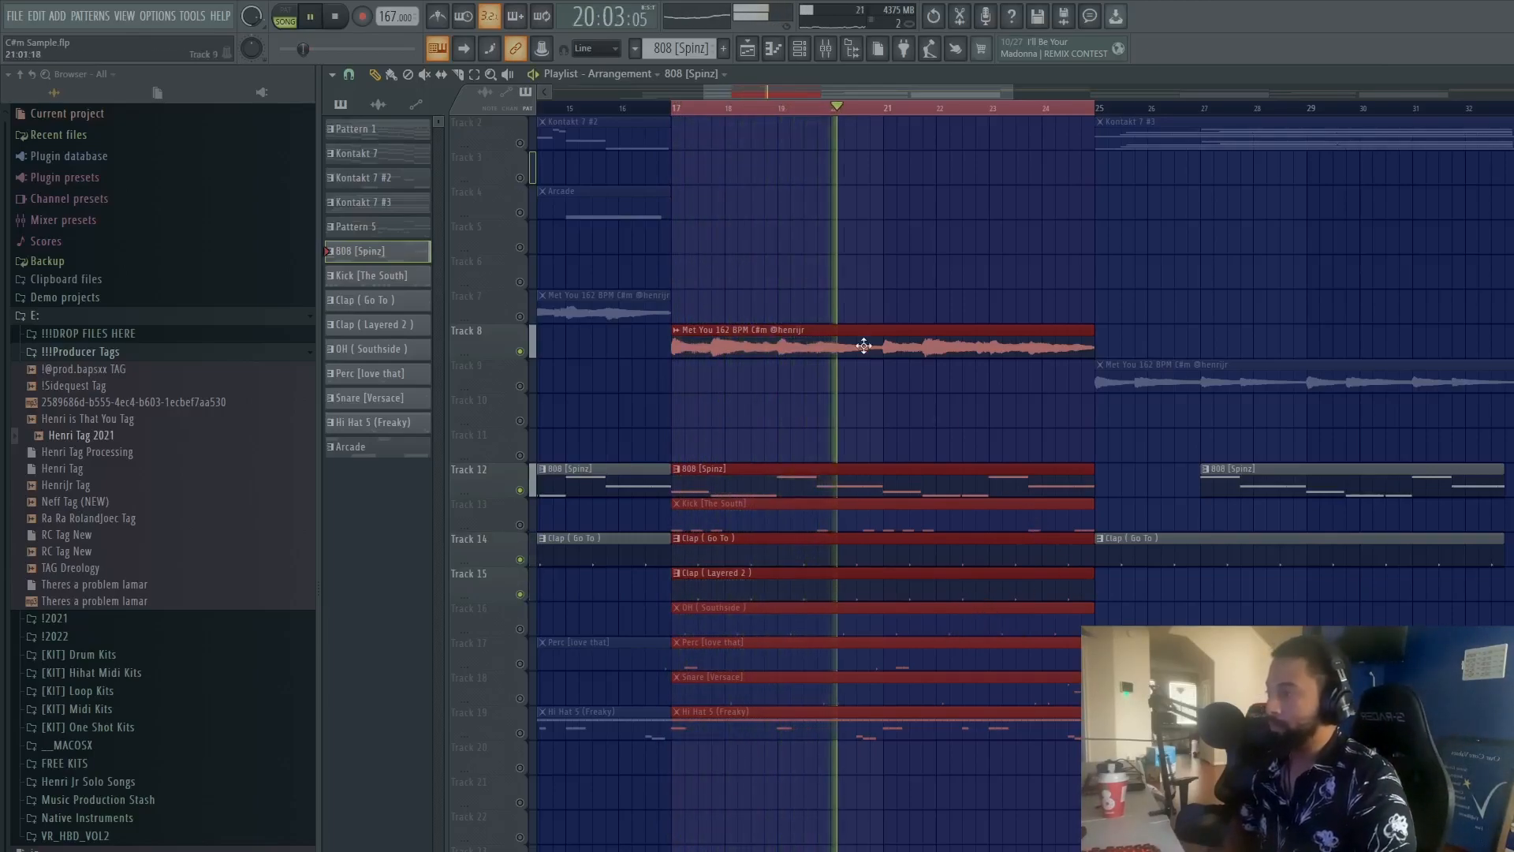
{"action": "key", "text": "space"}
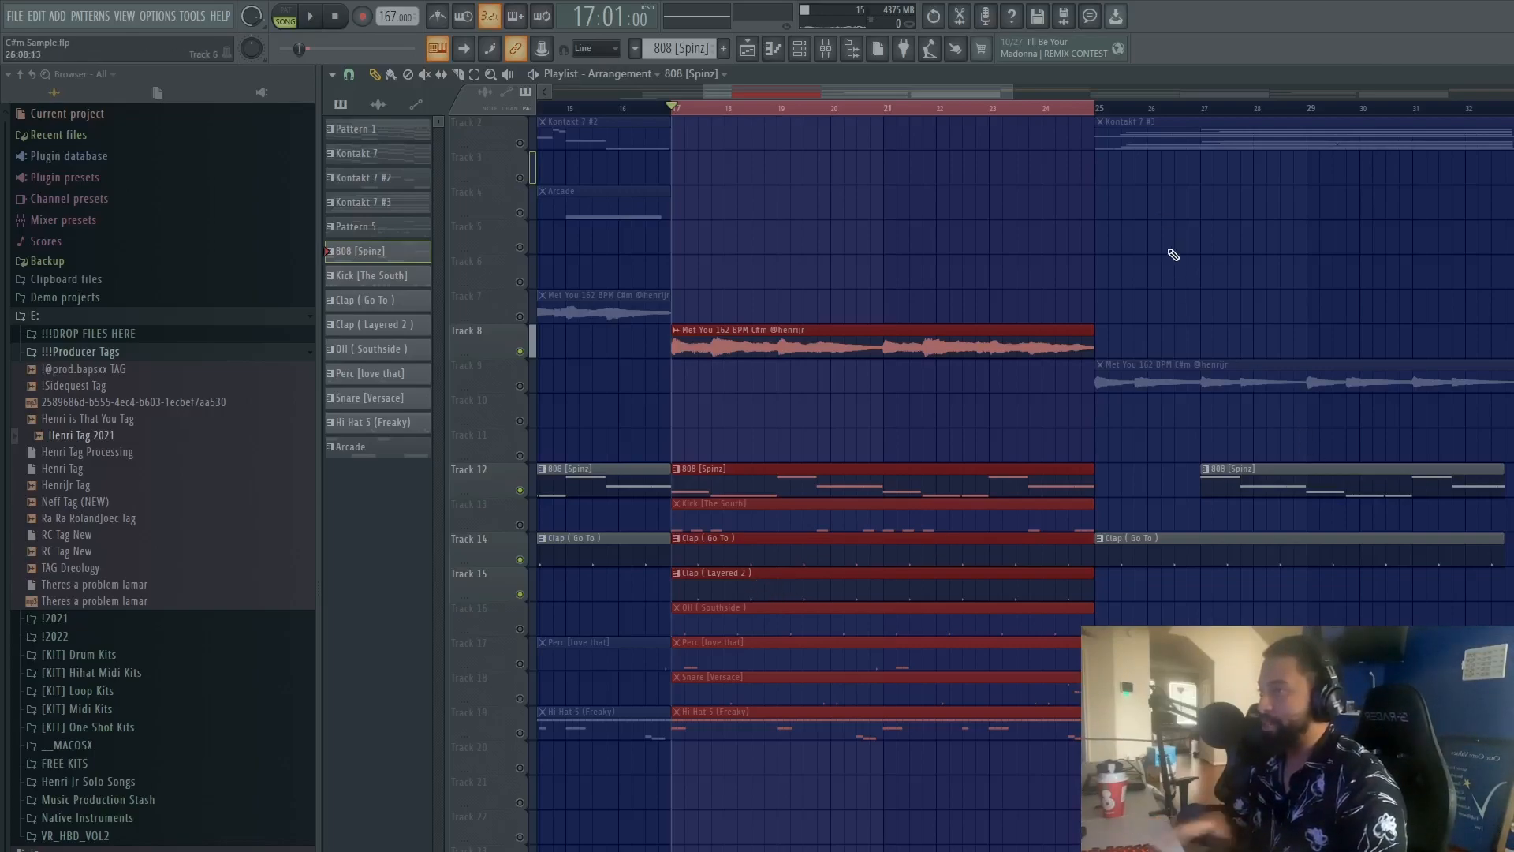
Step: Unmute Track 19 with the Hi Hat 5 (Freaky) pattern, keep Track 16 muted, and play from bar 17
{"action": "left_click", "coordinate": [519, 630]}
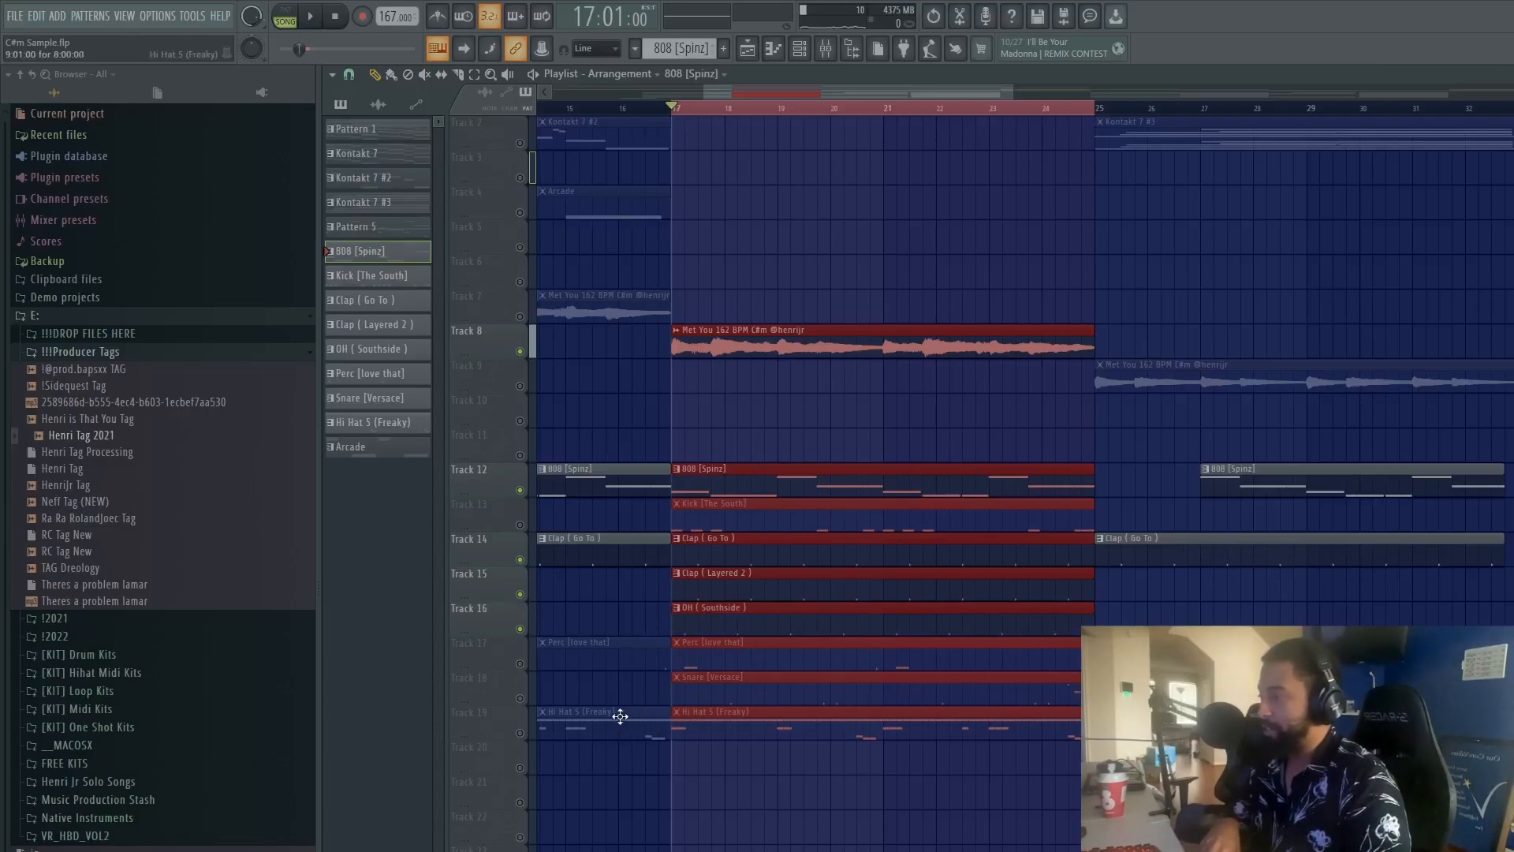
{"action": "left_click", "coordinate": [520, 629]}
{"action": "left_click", "coordinate": [521, 733]}
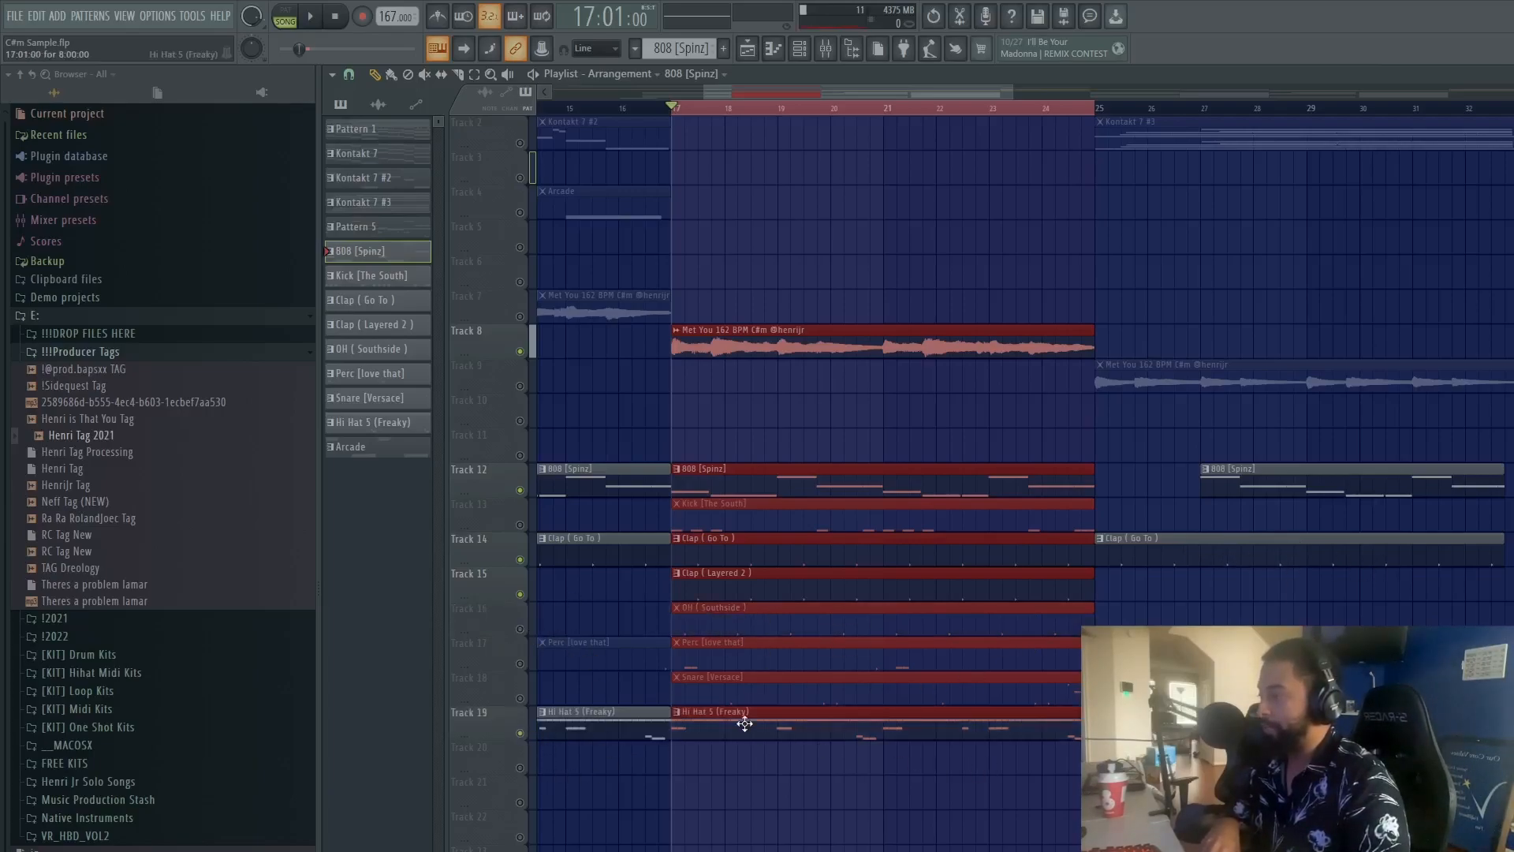
{"action": "key", "text": "space"}
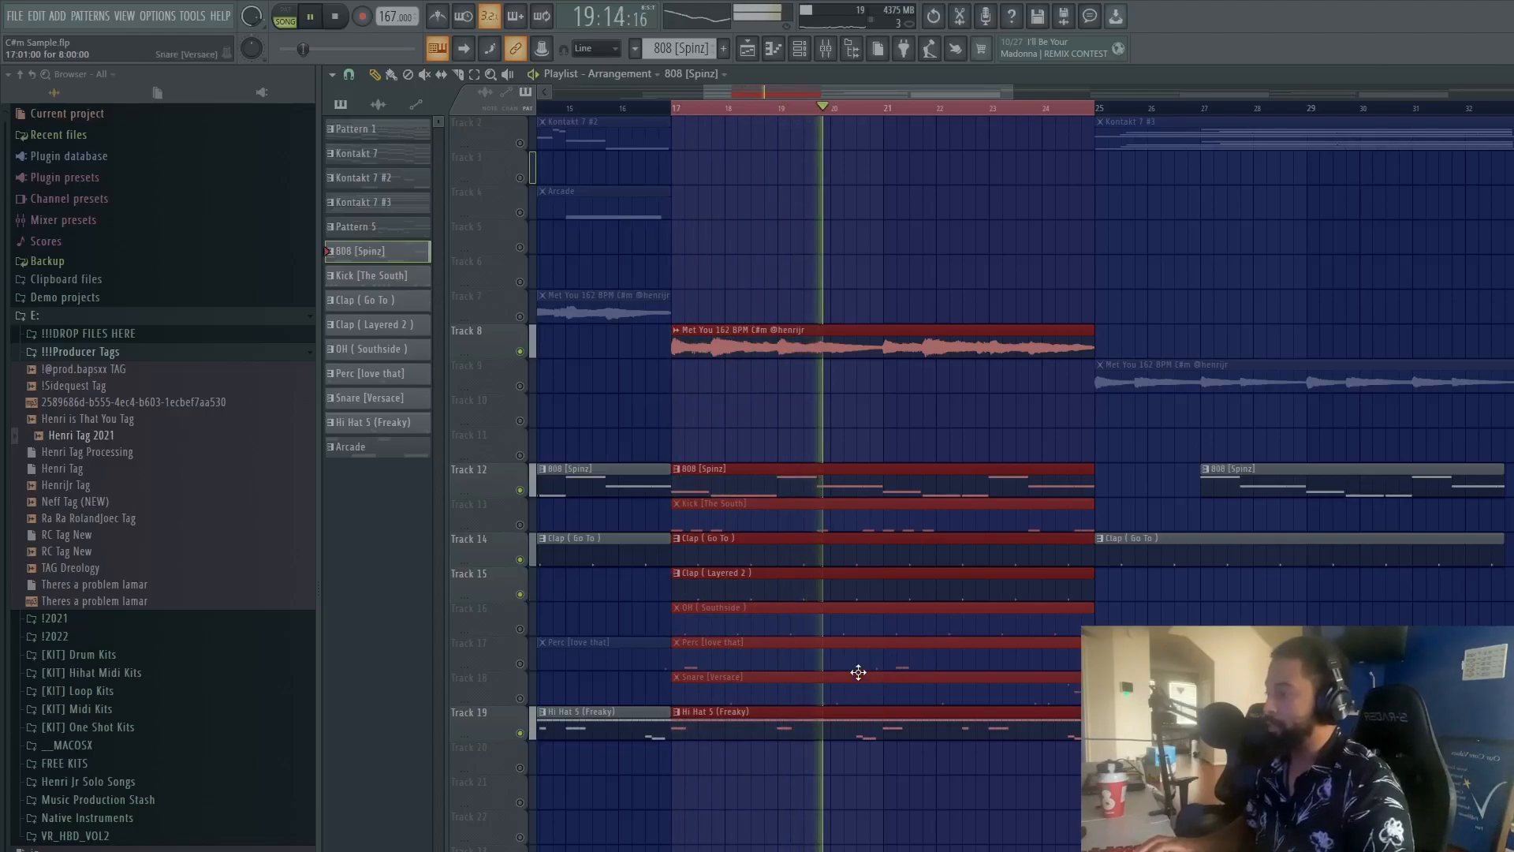
Step: Open the Hi Hat 5 (Freaky) pattern in the piano roll, stop playback and examine its opening rolls and pitched notes
{"action": "scroll", "coordinate": [814, 647], "scroll_direction": "down", "scroll_amount": 1}
{"action": "scroll", "coordinate": [814, 647], "scroll_direction": "down", "scroll_amount": 1}
{"action": "left_click", "coordinate": [840, 733]}
{"action": "double_click", "coordinate": [839, 733]}
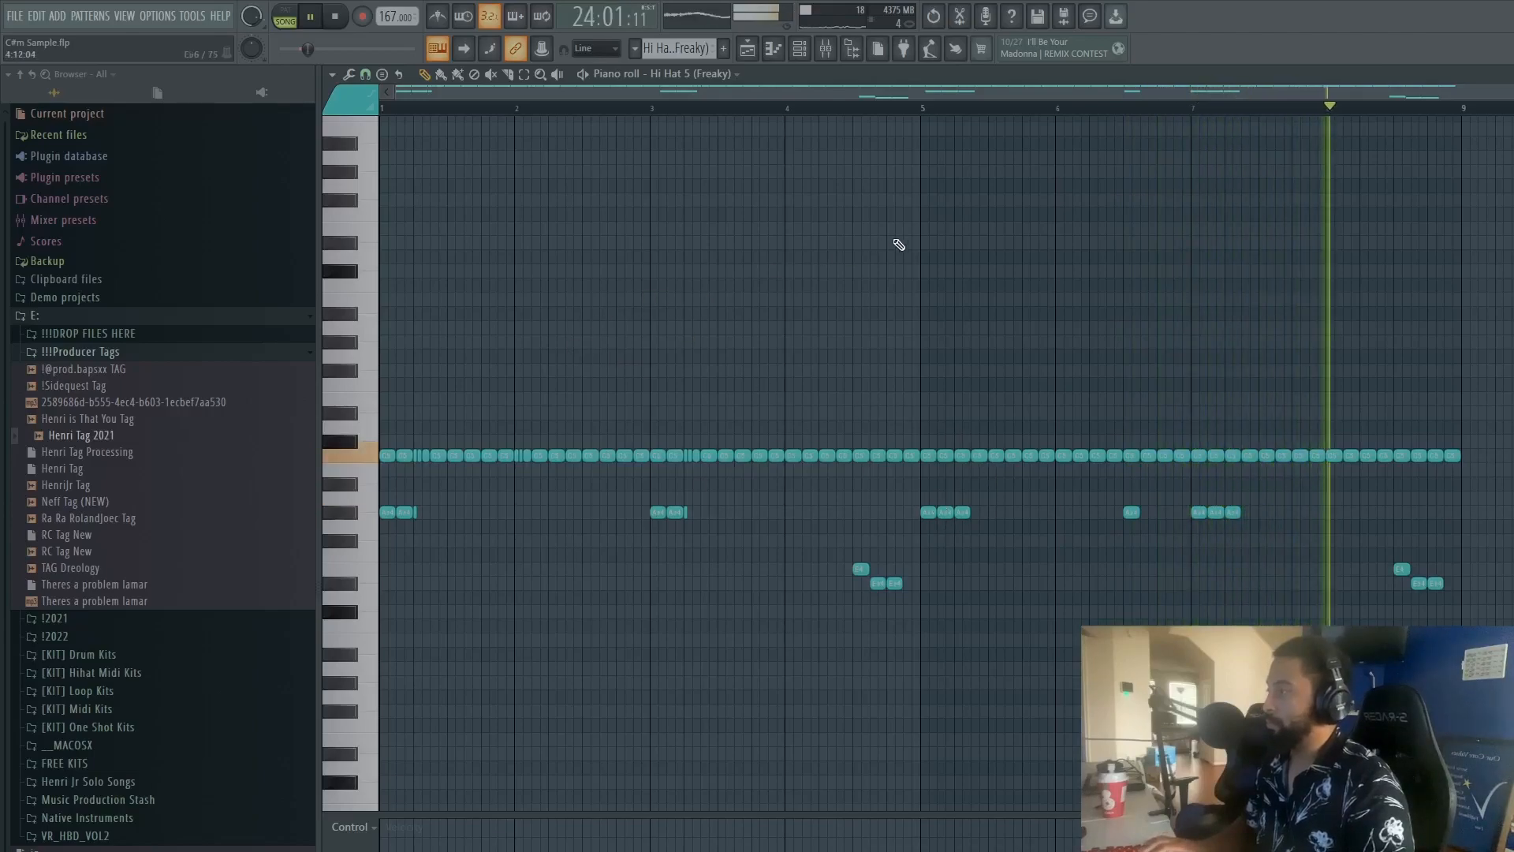
{"action": "key", "text": "space"}
{"action": "scroll", "coordinate": [605, 90], "scroll_direction": "up", "scroll_amount": 3}
{"action": "left_click_drag", "start_coordinate": [605, 90], "coordinate": [317, 89]}
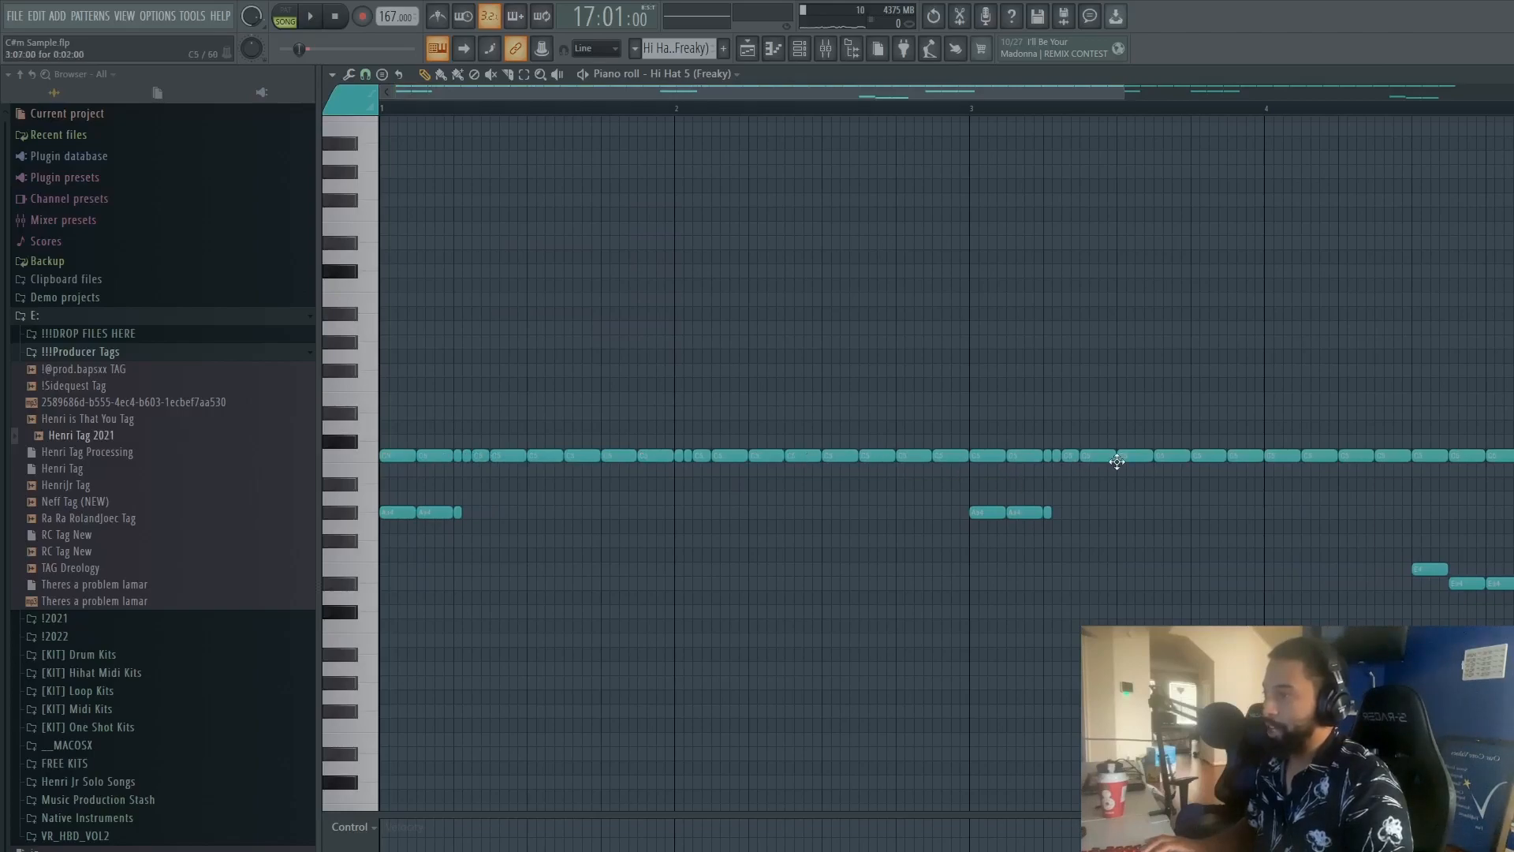
{"action": "scroll", "coordinate": [493, 510], "scroll_direction": "up", "scroll_amount": 2}
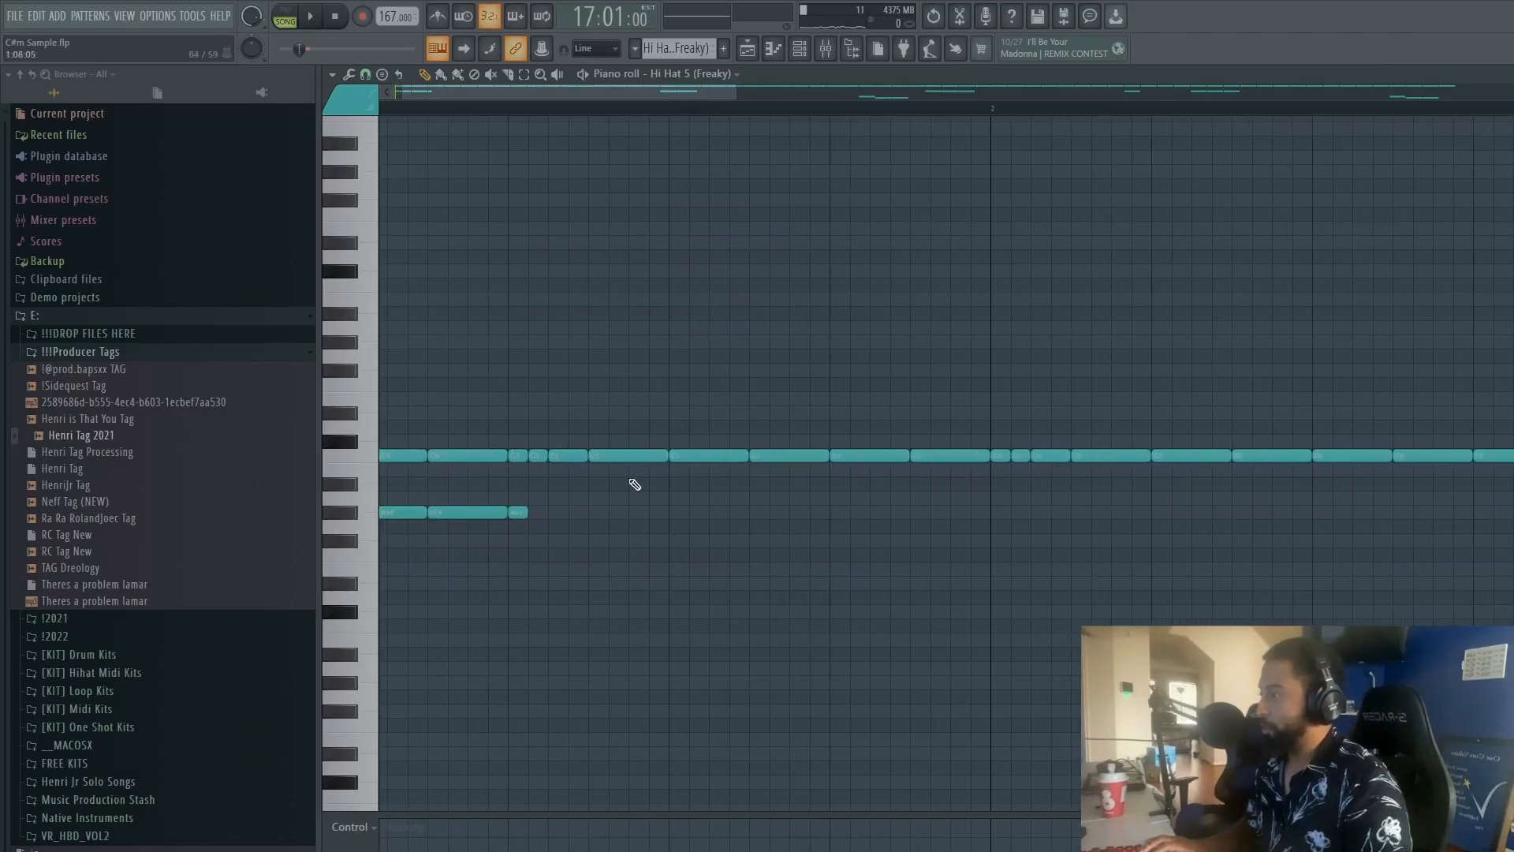
{"action": "scroll", "coordinate": [643, 482], "scroll_direction": "down", "scroll_amount": 1}
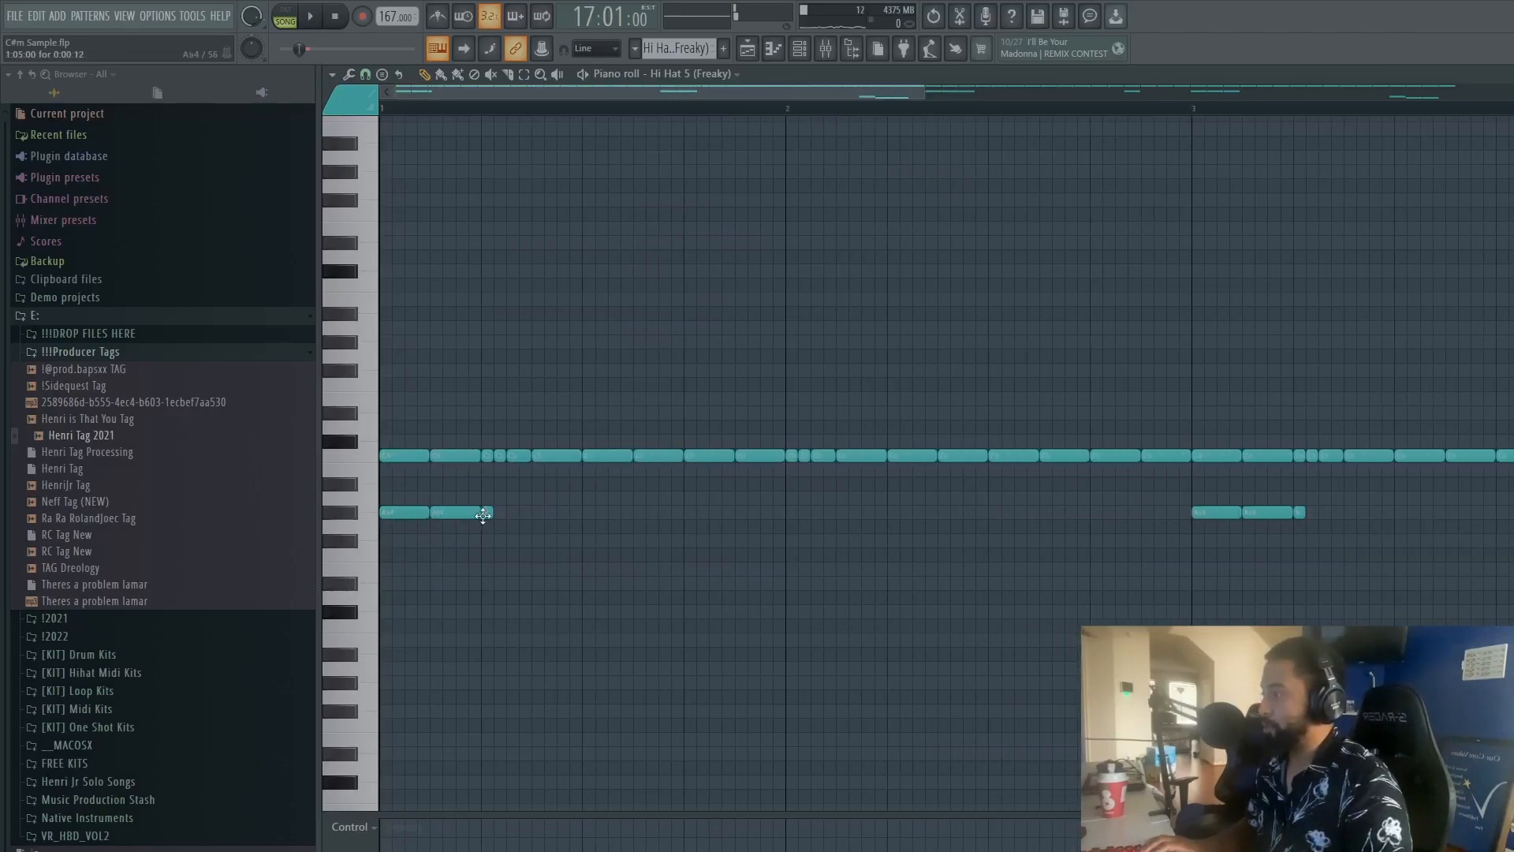
Step: Play the Hi Hat 5 (Freaky) pattern through its eight bars and collapse the !!!Producer Tags and E: folders in the browser
{"action": "key", "text": "space"}
{"action": "scroll", "coordinate": [665, 581], "scroll_direction": "down", "scroll_amount": 2}
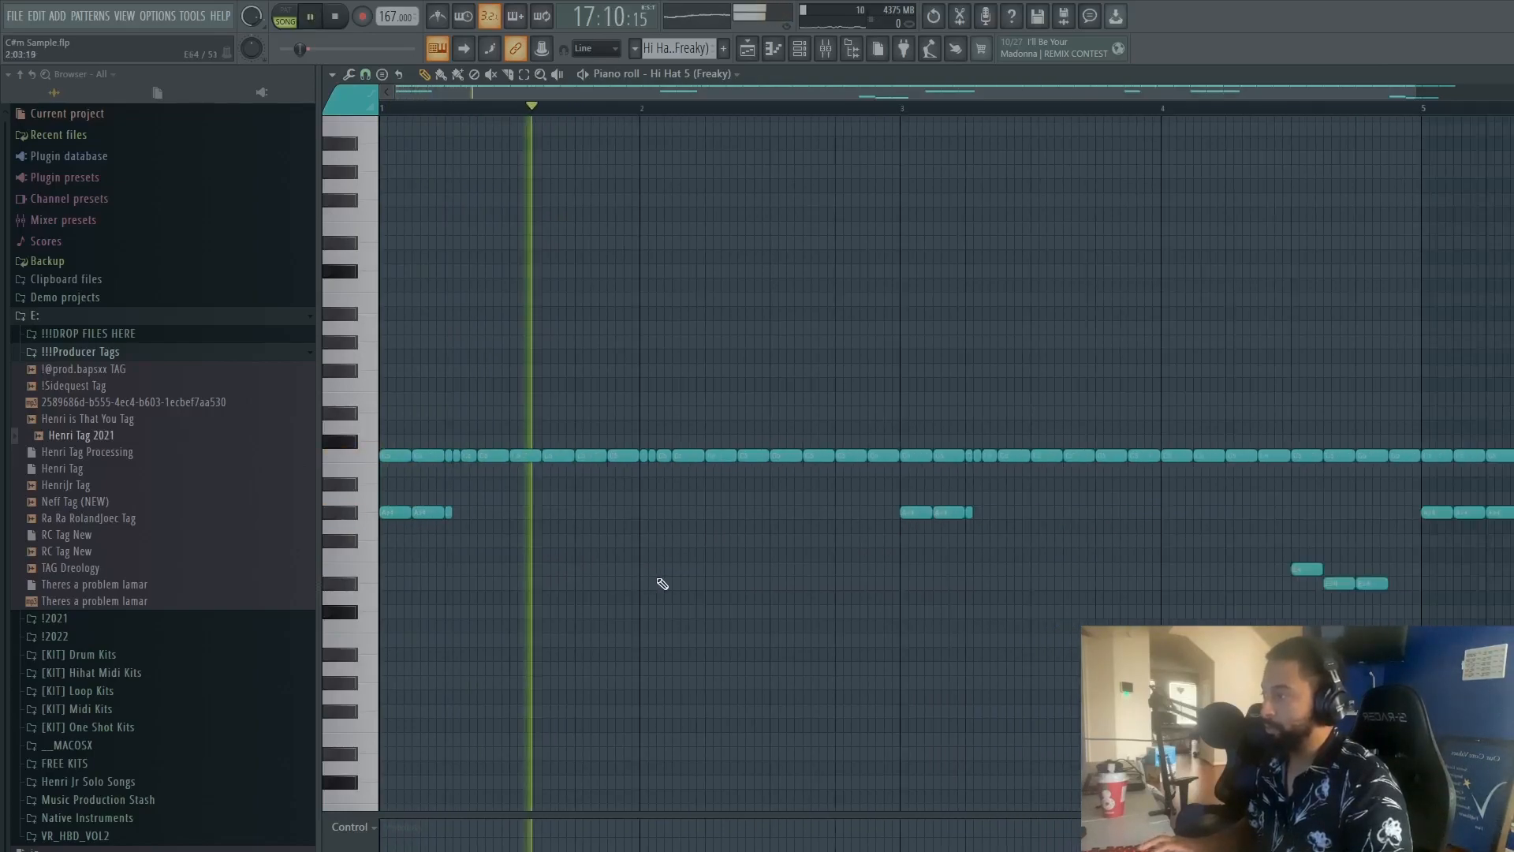
{"action": "left_click", "coordinate": [161, 354]}
{"action": "left_click", "coordinate": [217, 319]}
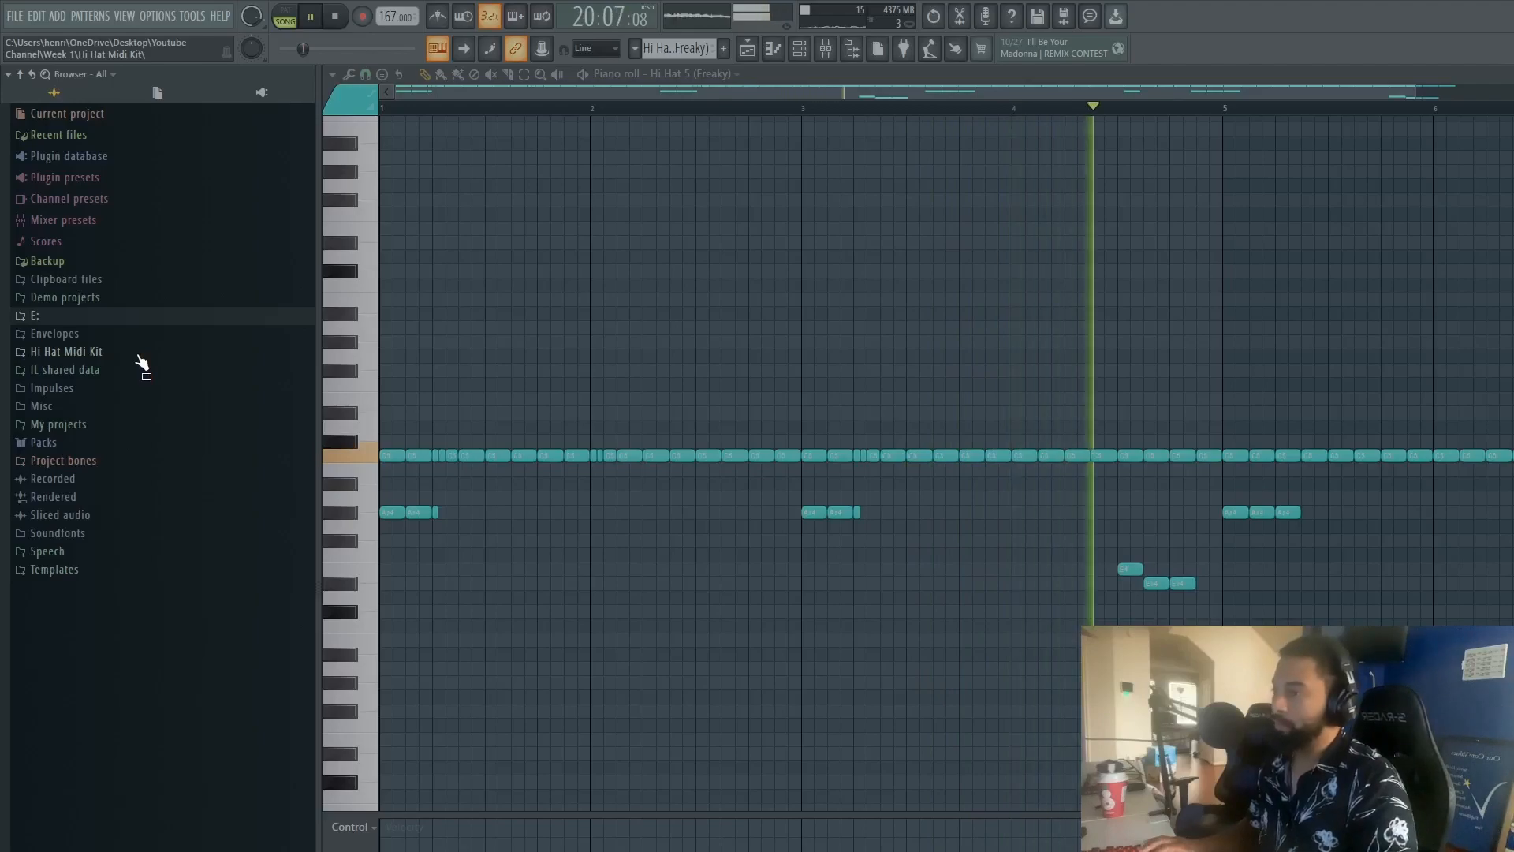
{"action": "scroll", "coordinate": [523, 473], "scroll_direction": "down", "scroll_amount": 3}
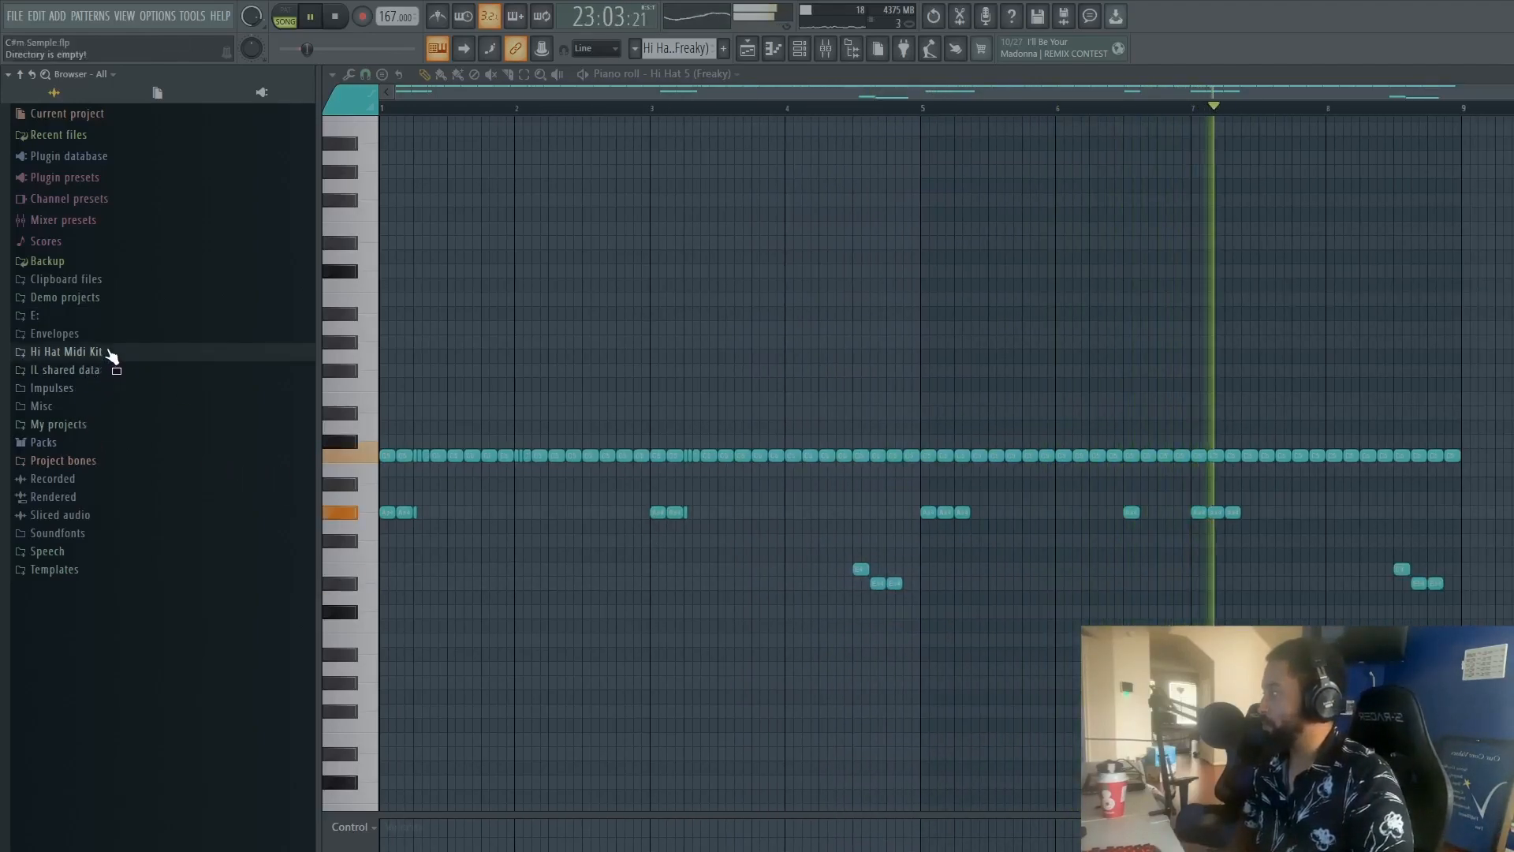
Step: Browse the E: drive to the Excellence Hi Hat Midi Kit folder inside [KIT] Hihat Midi Kits and stop playback
{"action": "left_click", "coordinate": [63, 316]}
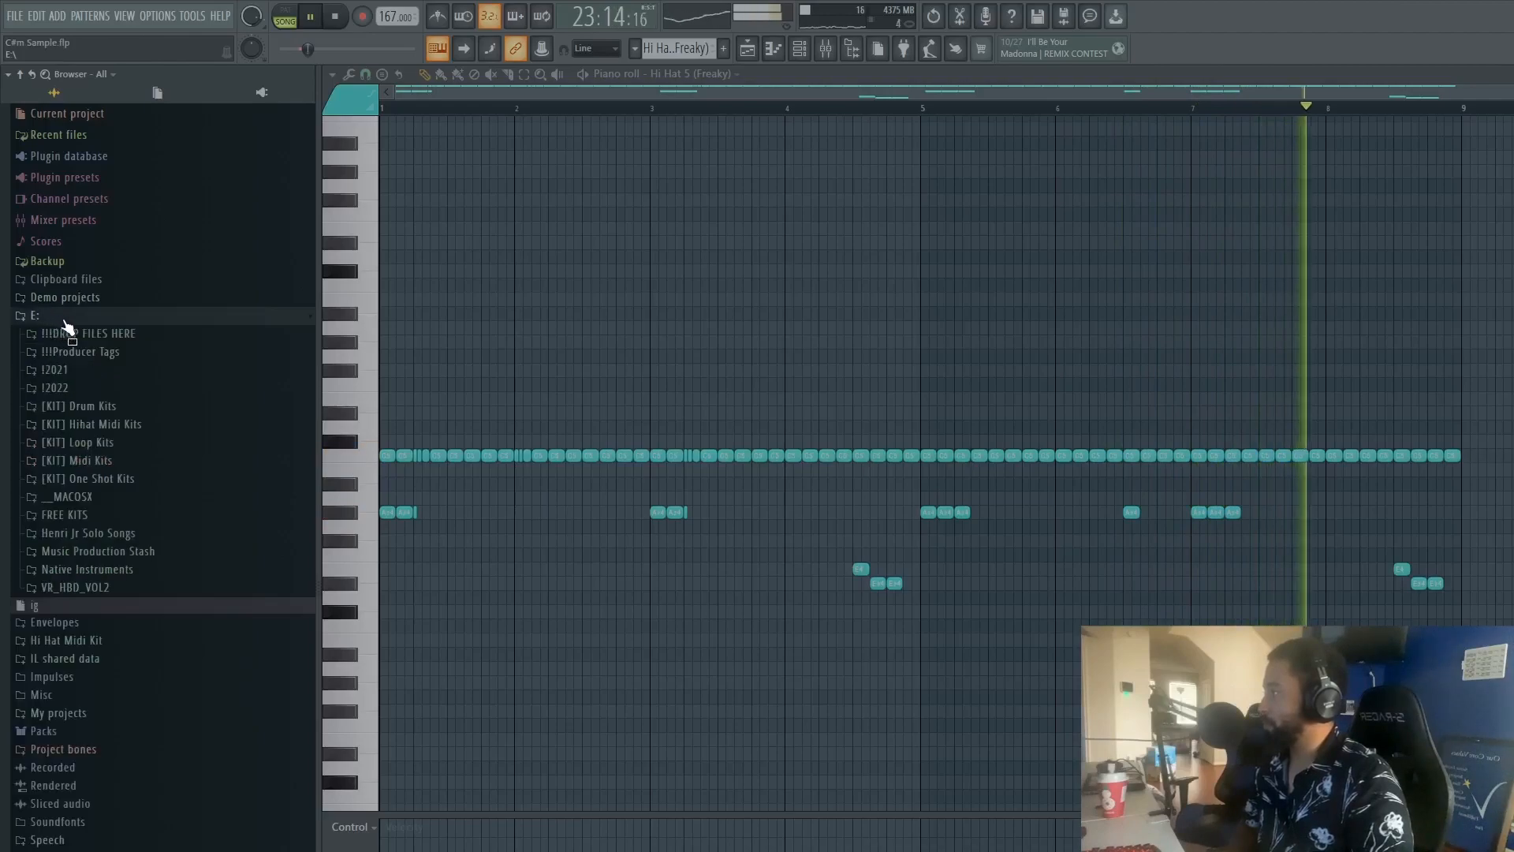
{"action": "left_click", "coordinate": [126, 424]}
{"action": "key", "text": "space"}
{"action": "left_click", "coordinate": [124, 462]}
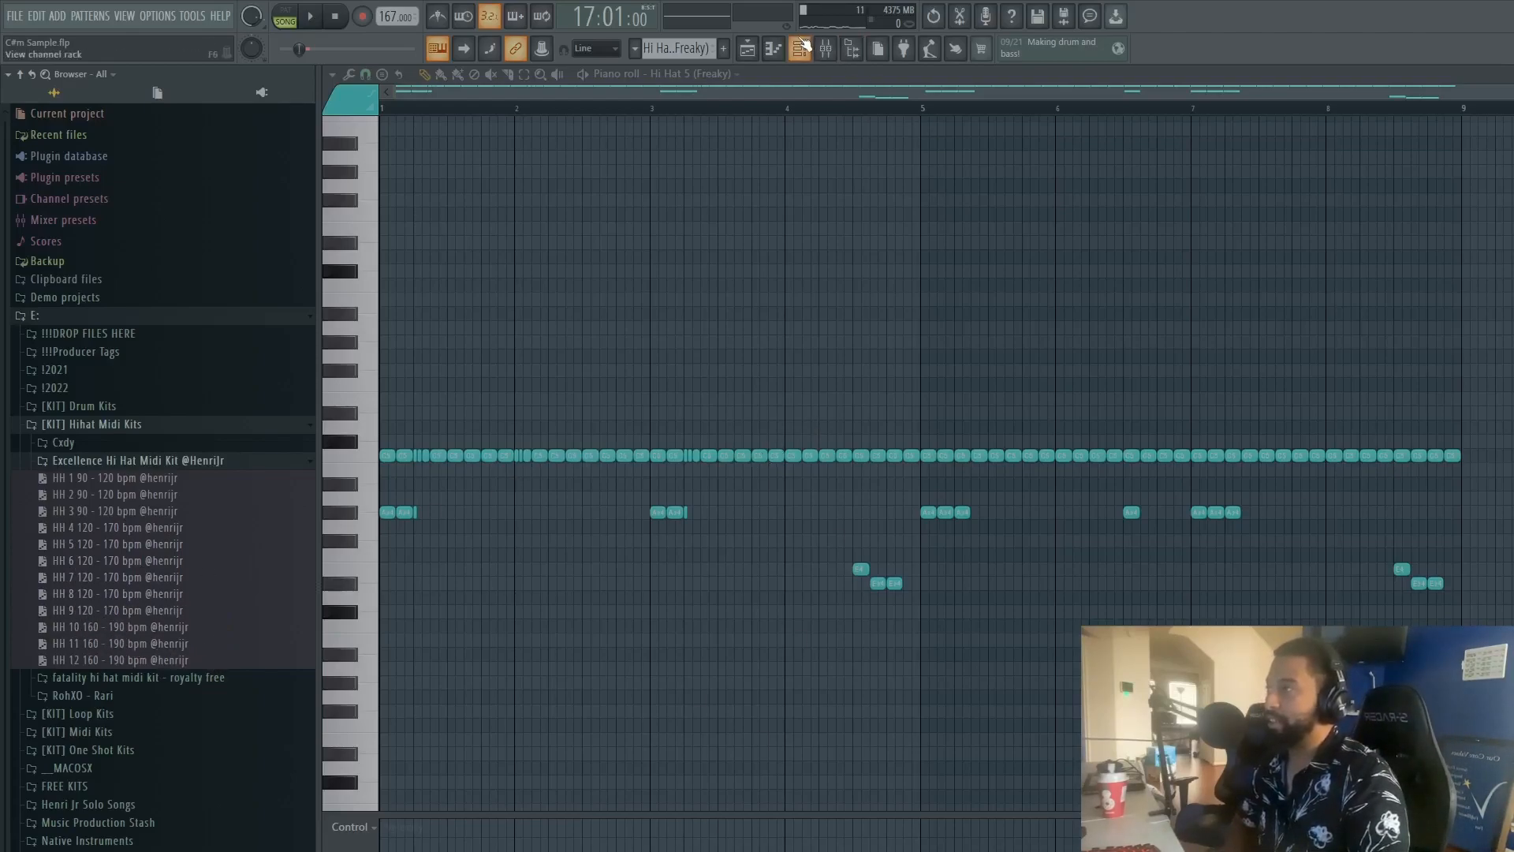
Step: Open the OH (Southside) pattern from Track 16 in the piano roll and play it while viewing its notes from bar 1
{"action": "key", "text": "F5"}
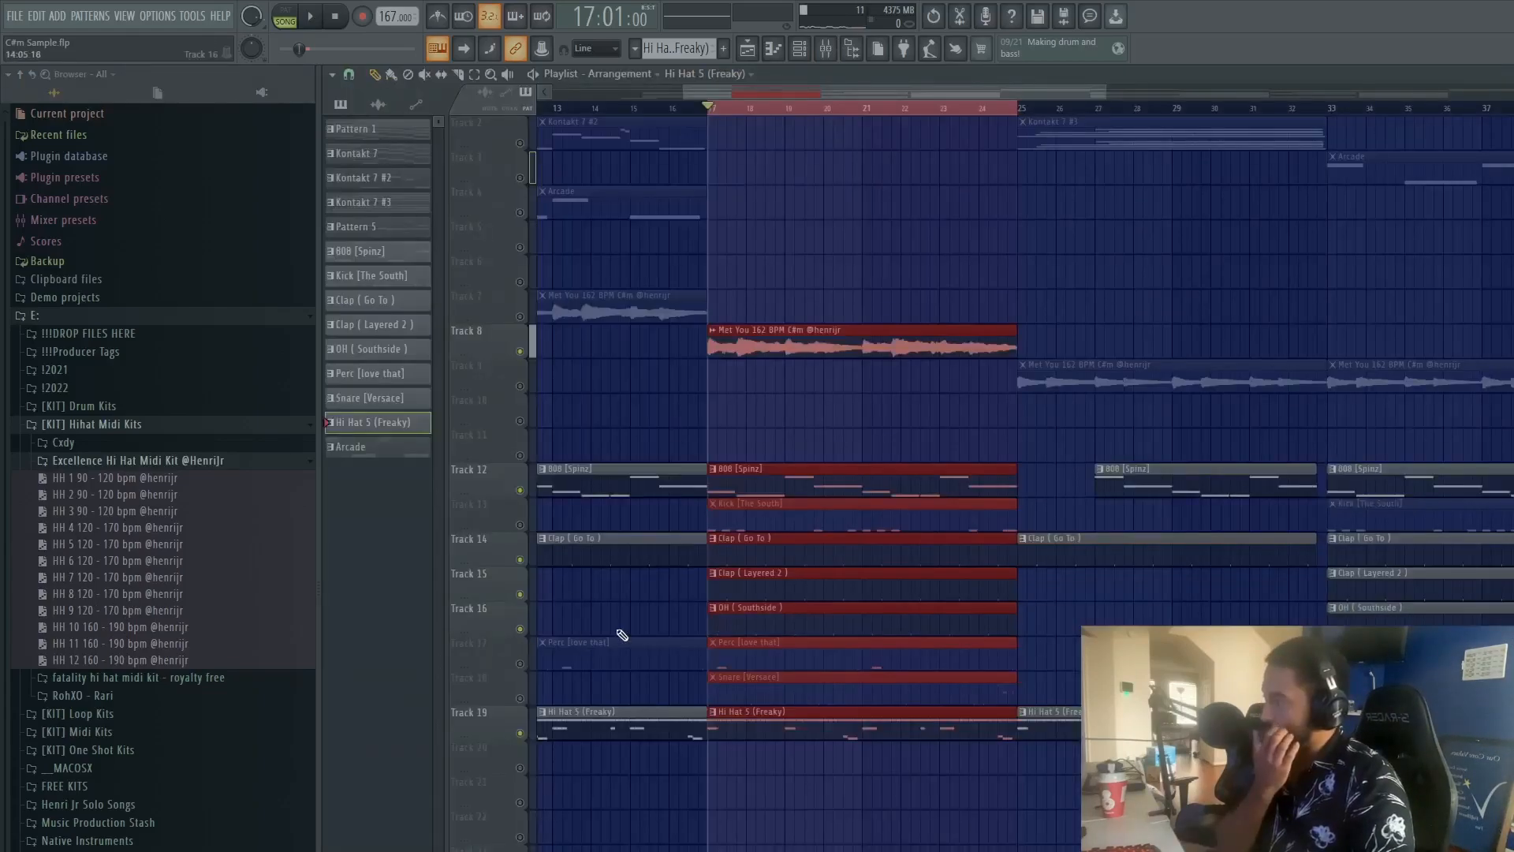
{"action": "double_click", "coordinate": [768, 629]}
{"action": "key", "text": "space"}
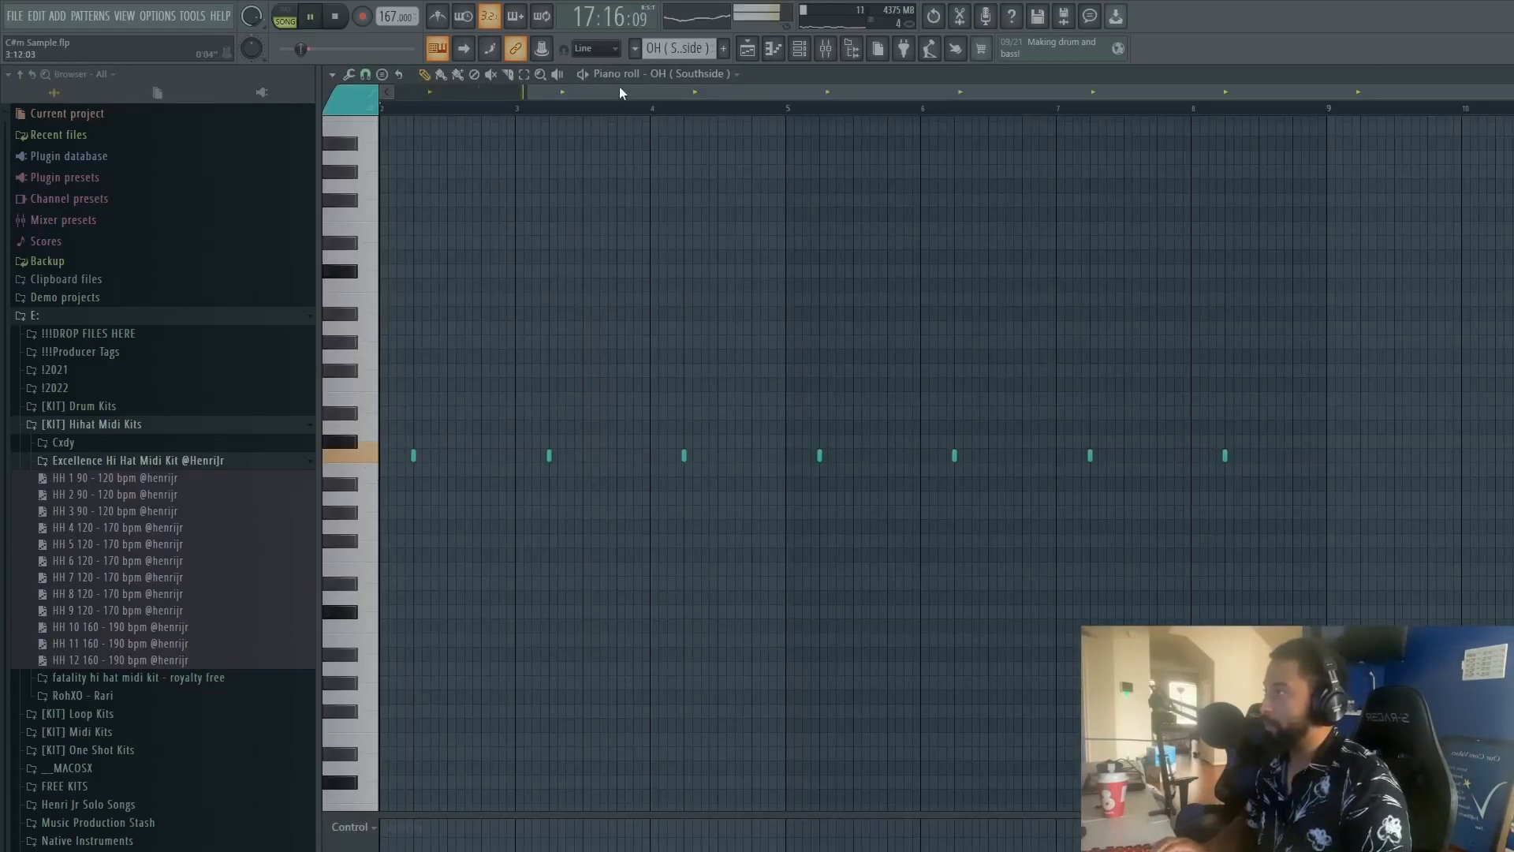
{"action": "left_click_drag", "start_coordinate": [620, 92], "coordinate": [399, 81]}
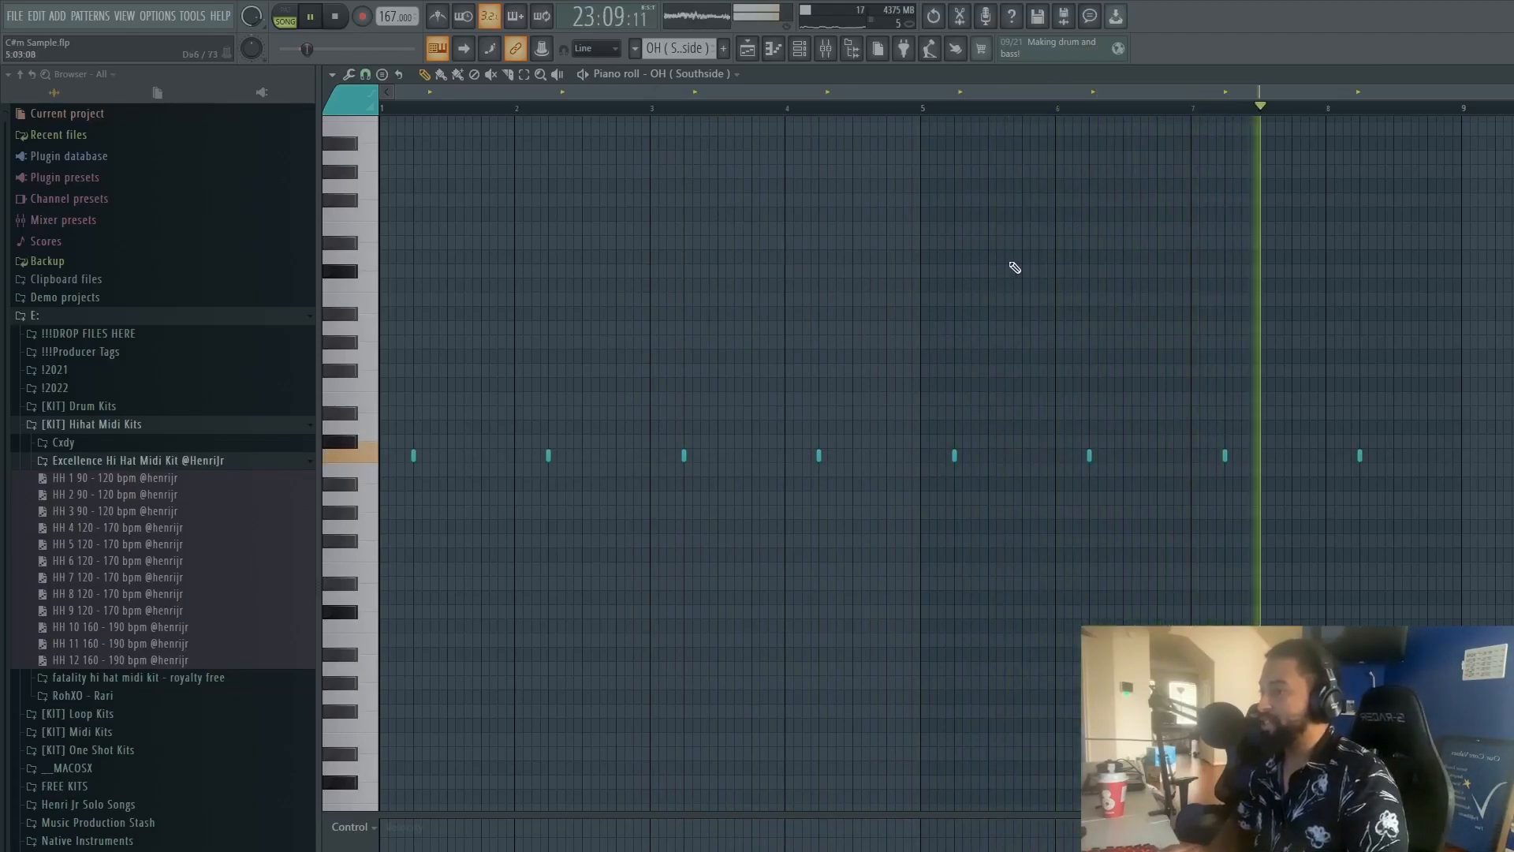
Step: Switch the piano roll to the Perc [love that] pattern, listen to it in the beat and stop playback
{"action": "left_click", "coordinate": [710, 74]}
{"action": "left_click", "coordinate": [737, 301]}
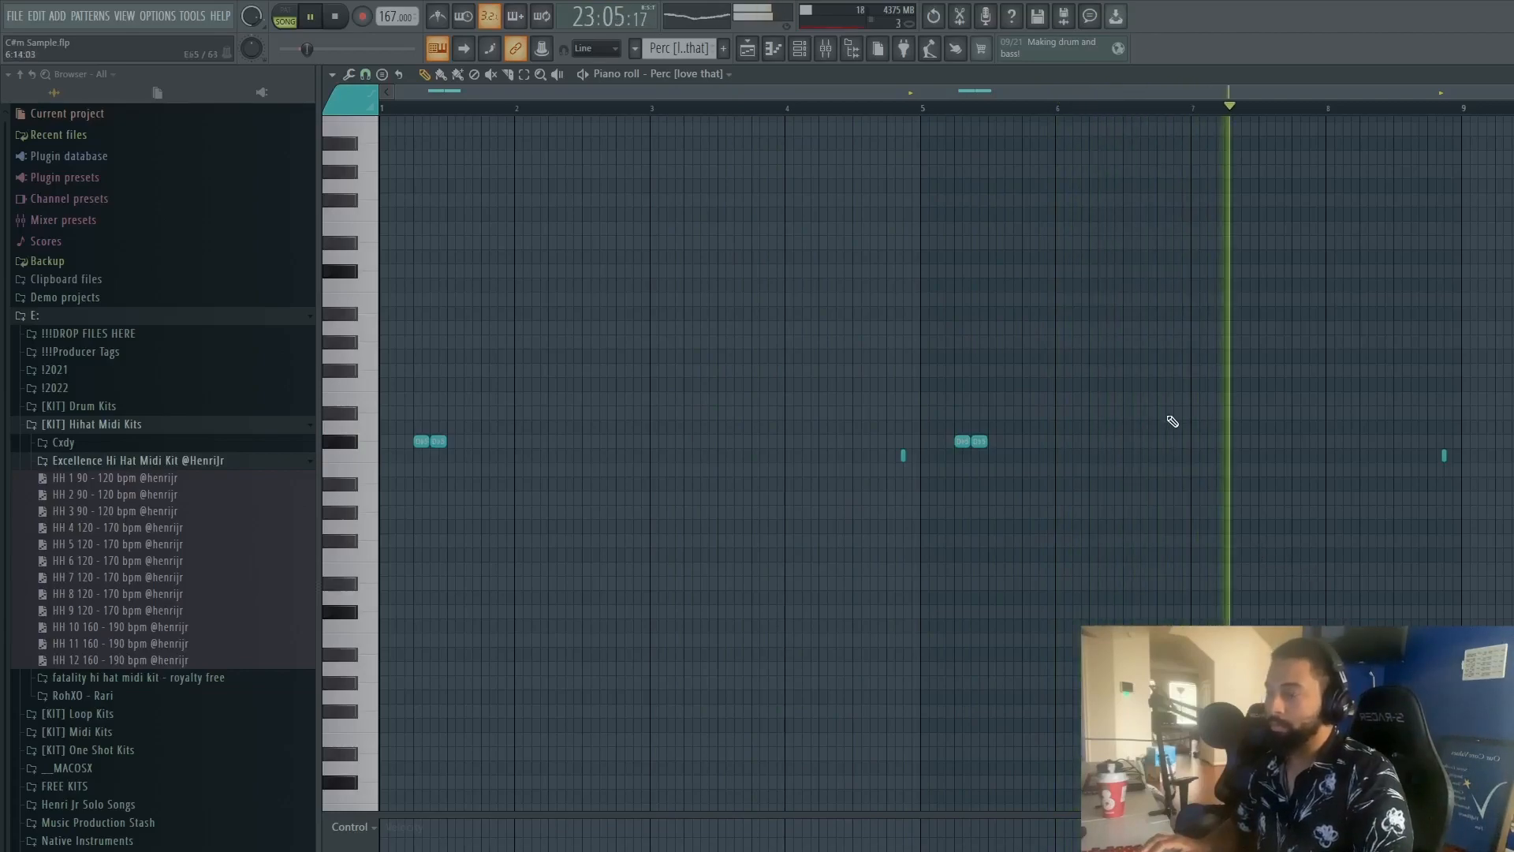
{"action": "key", "text": "space"}
Step: Return to the playlist, unmute Track 18 and play the Snare [Versace] pattern in the piano roll through its closing roll
{"action": "left_click", "coordinate": [798, 49]}
{"action": "left_click", "coordinate": [747, 48]}
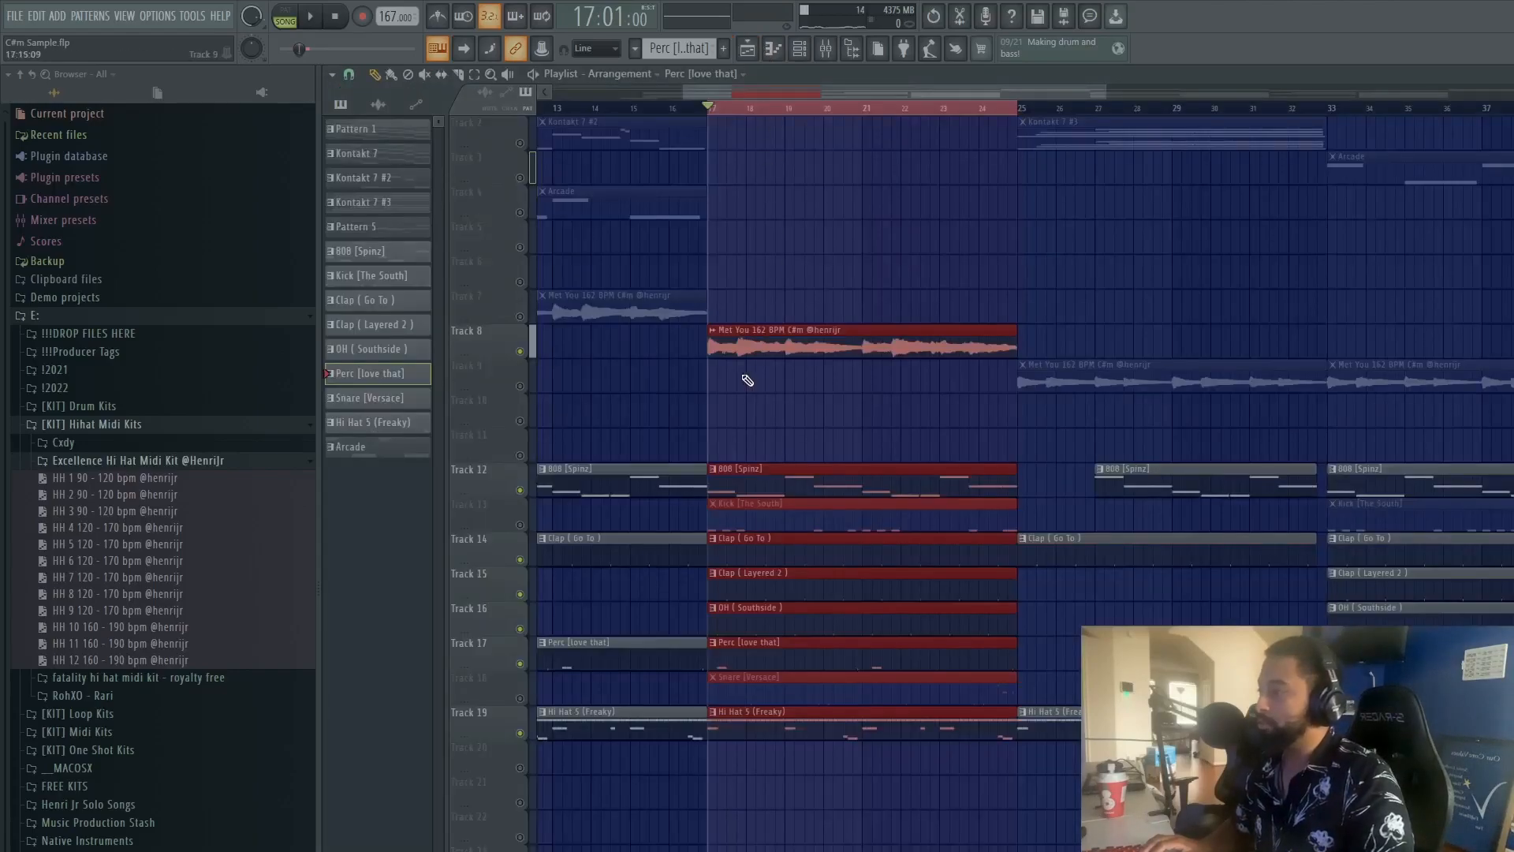
{"action": "left_click", "coordinate": [520, 699]}
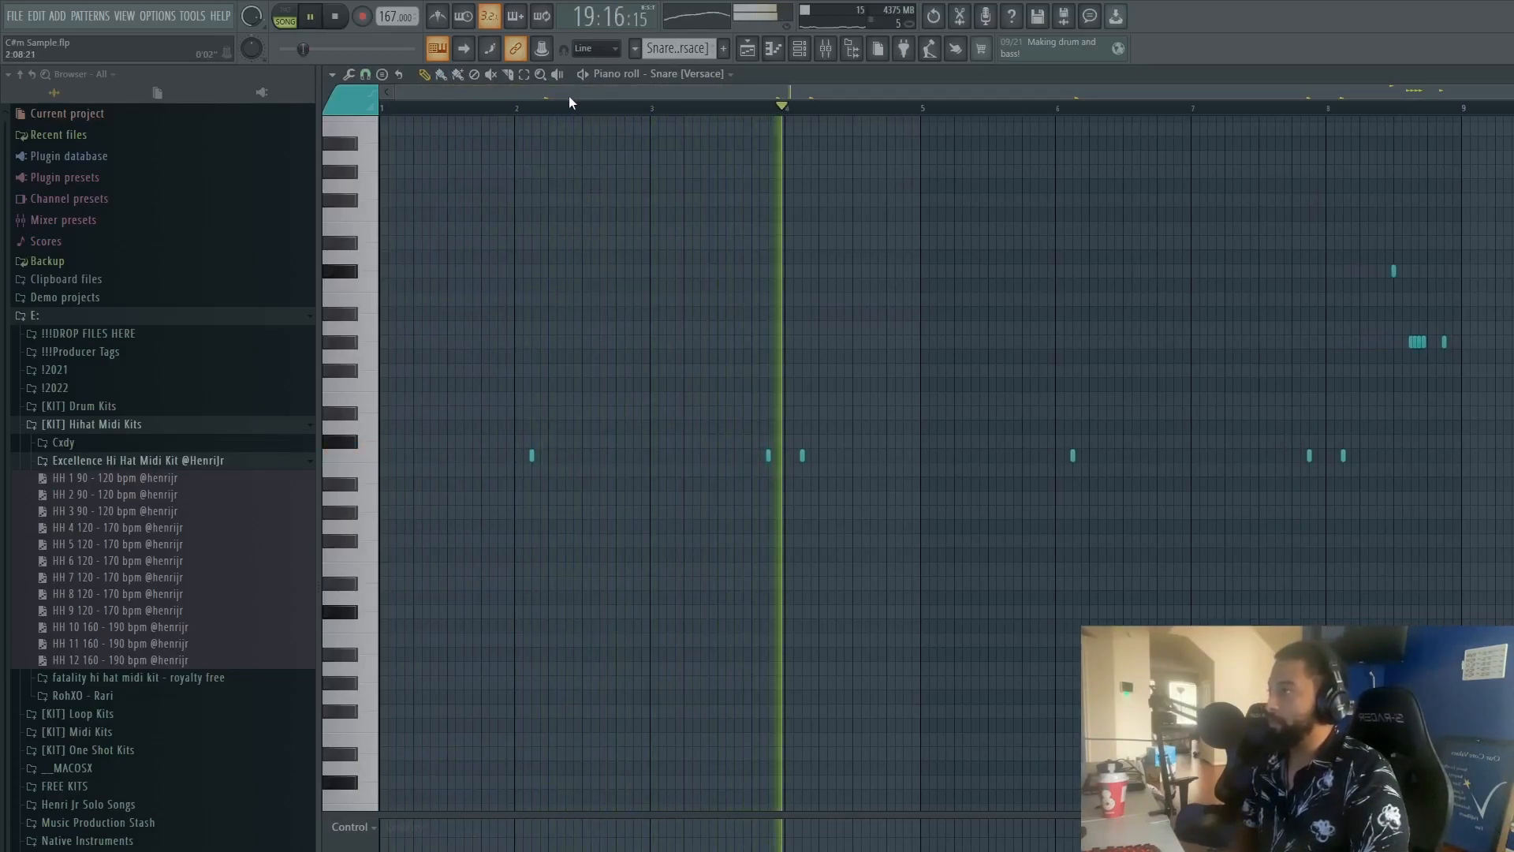
{"action": "left_click_drag", "start_coordinate": [571, 96], "coordinate": [895, 130]}
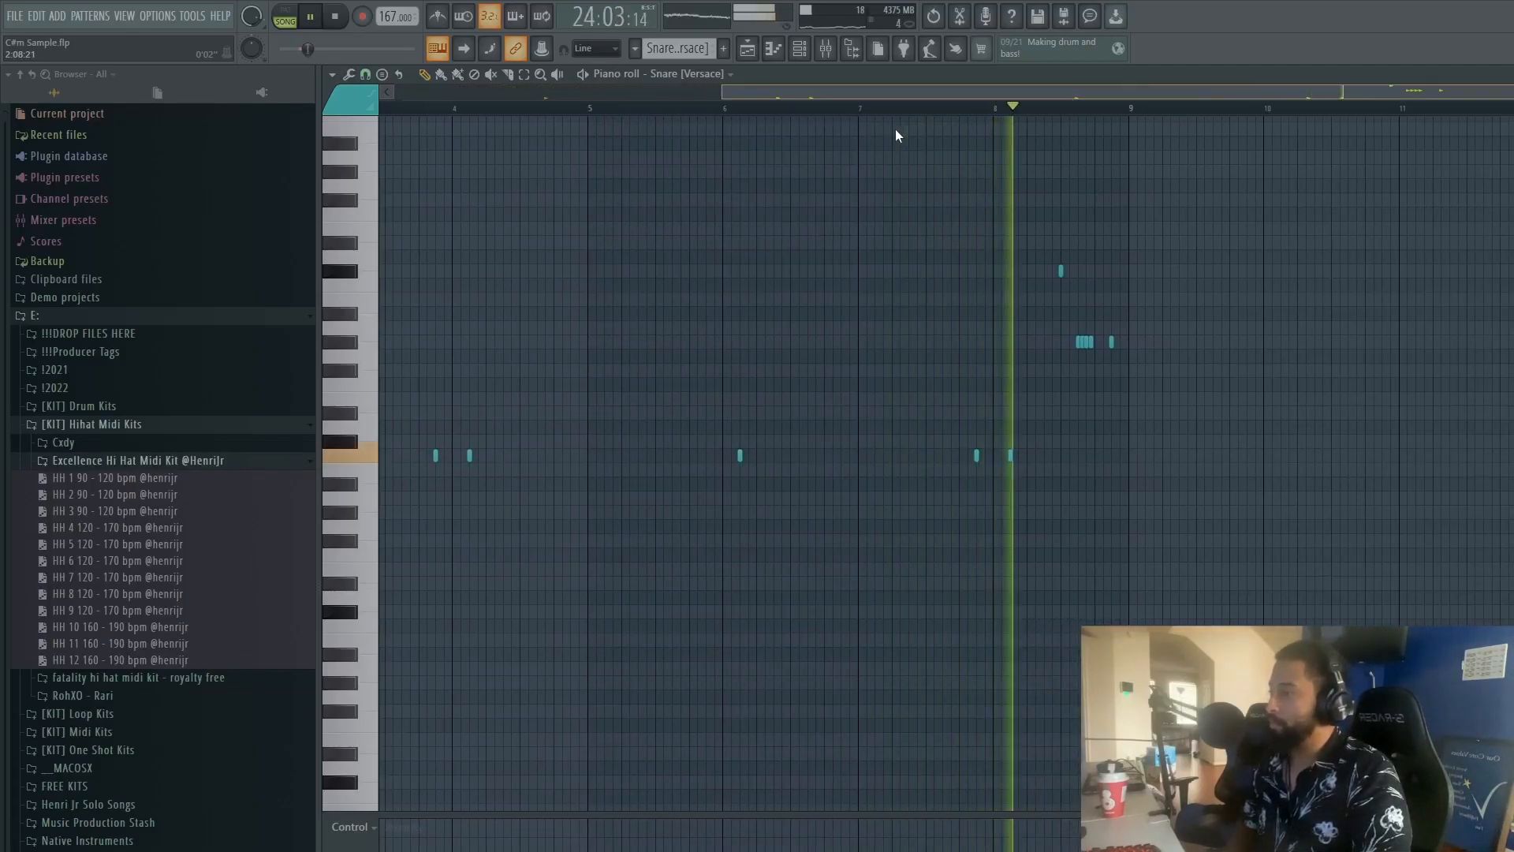
{"action": "key", "text": "space"}
{"action": "key", "text": "Escape"}
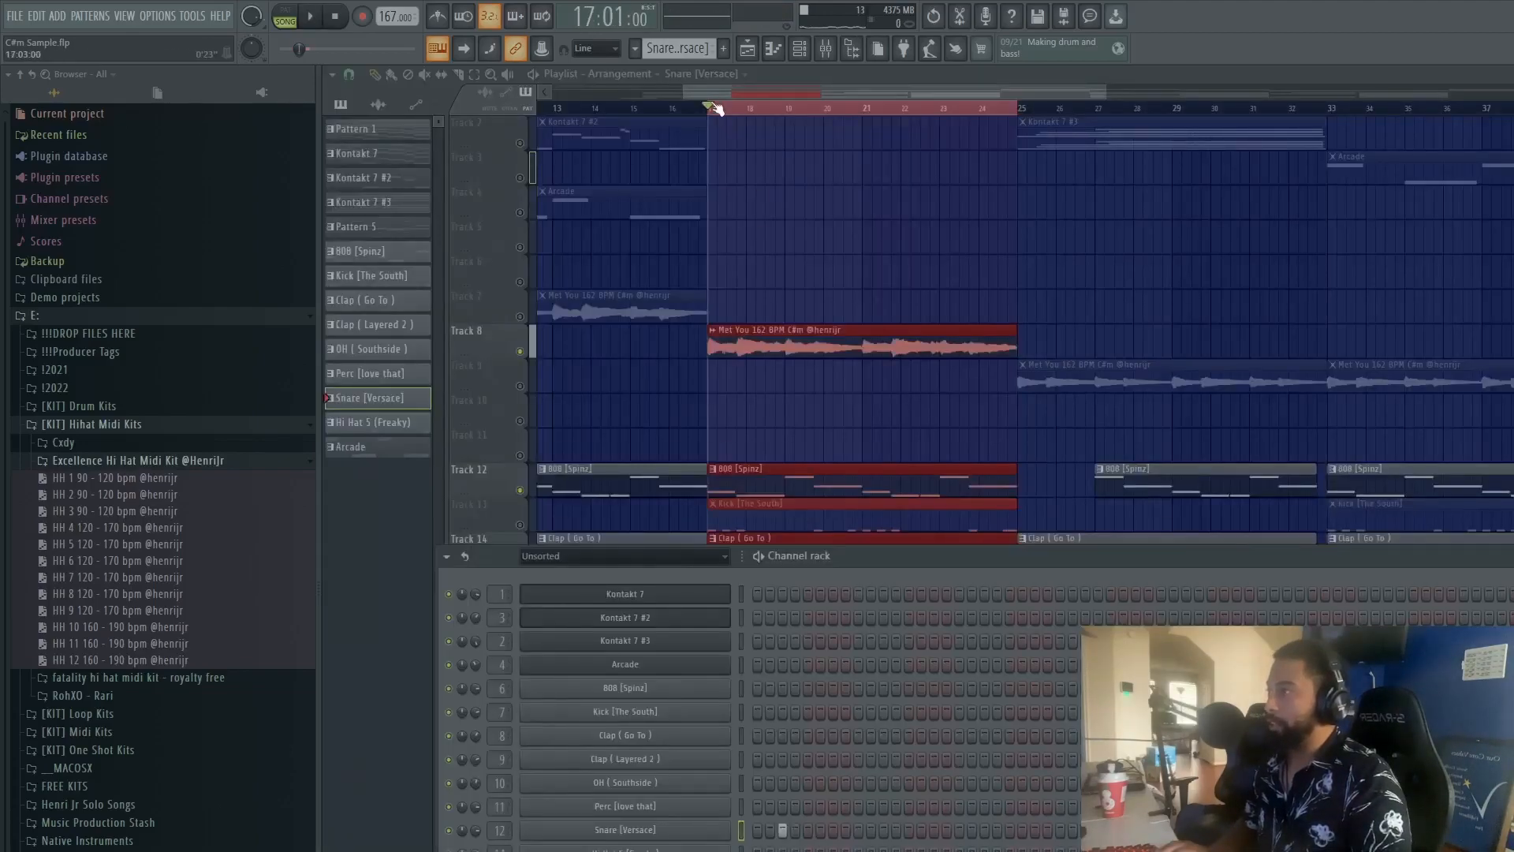
Step: Unmute Track 13, open its Kick [The South] pattern in the piano roll and play it with the beat from bar 17
{"action": "left_click", "coordinate": [521, 525]}
{"action": "key", "text": "F6"}
{"action": "double_click", "coordinate": [833, 525]}
{"action": "scroll", "coordinate": [804, 498], "scroll_direction": "left", "scroll_amount": 3}
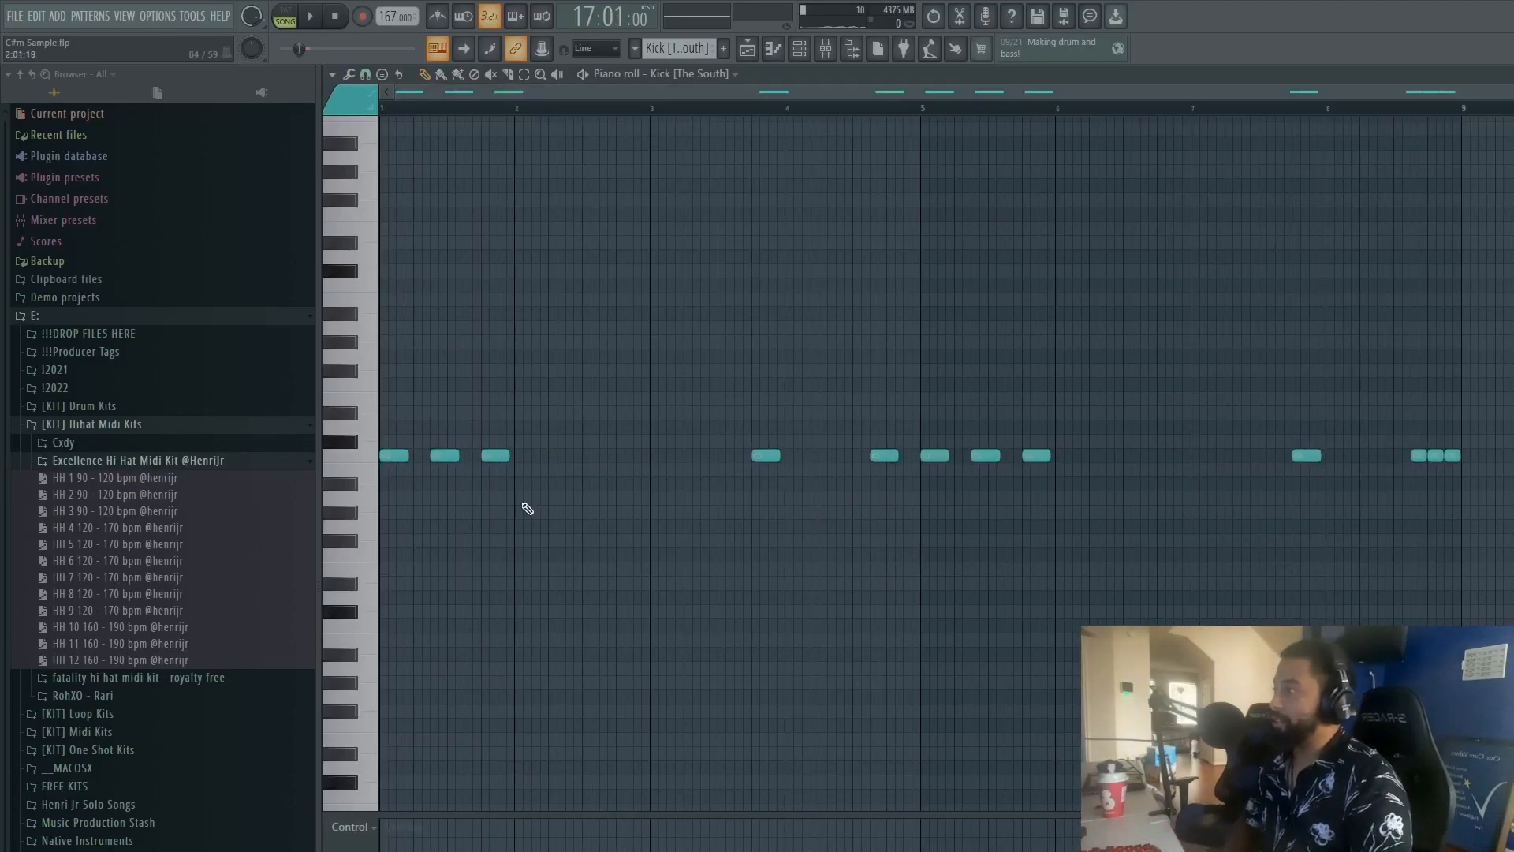
{"action": "key", "text": "space"}
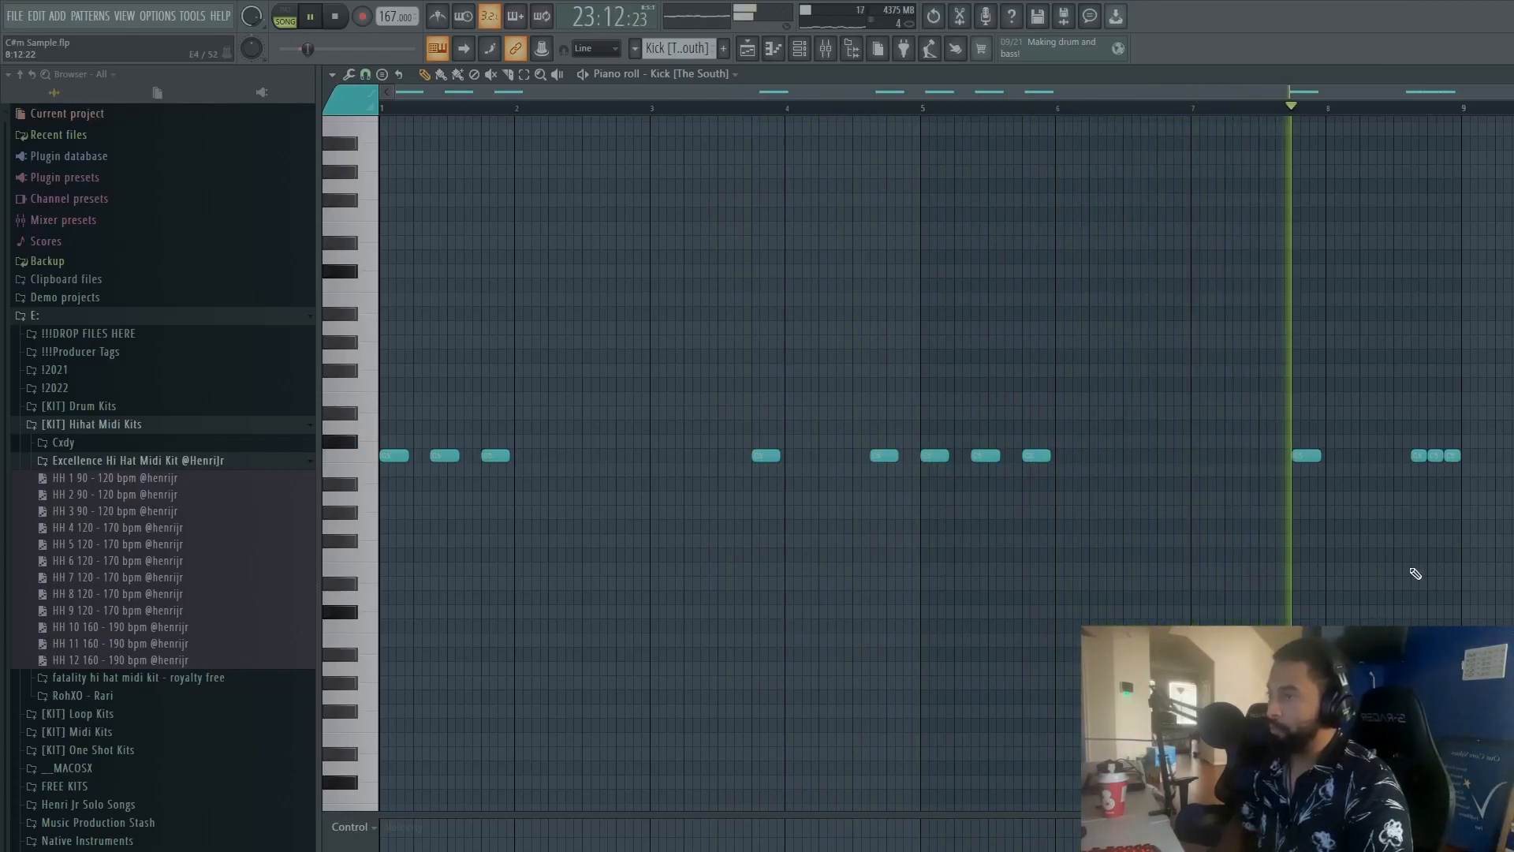
{"action": "key", "text": "space"}
Step: Return to the playlist and unmute Tracks 7 and 9 with the other Met You sample clips
{"action": "left_click", "coordinate": [676, 73]}
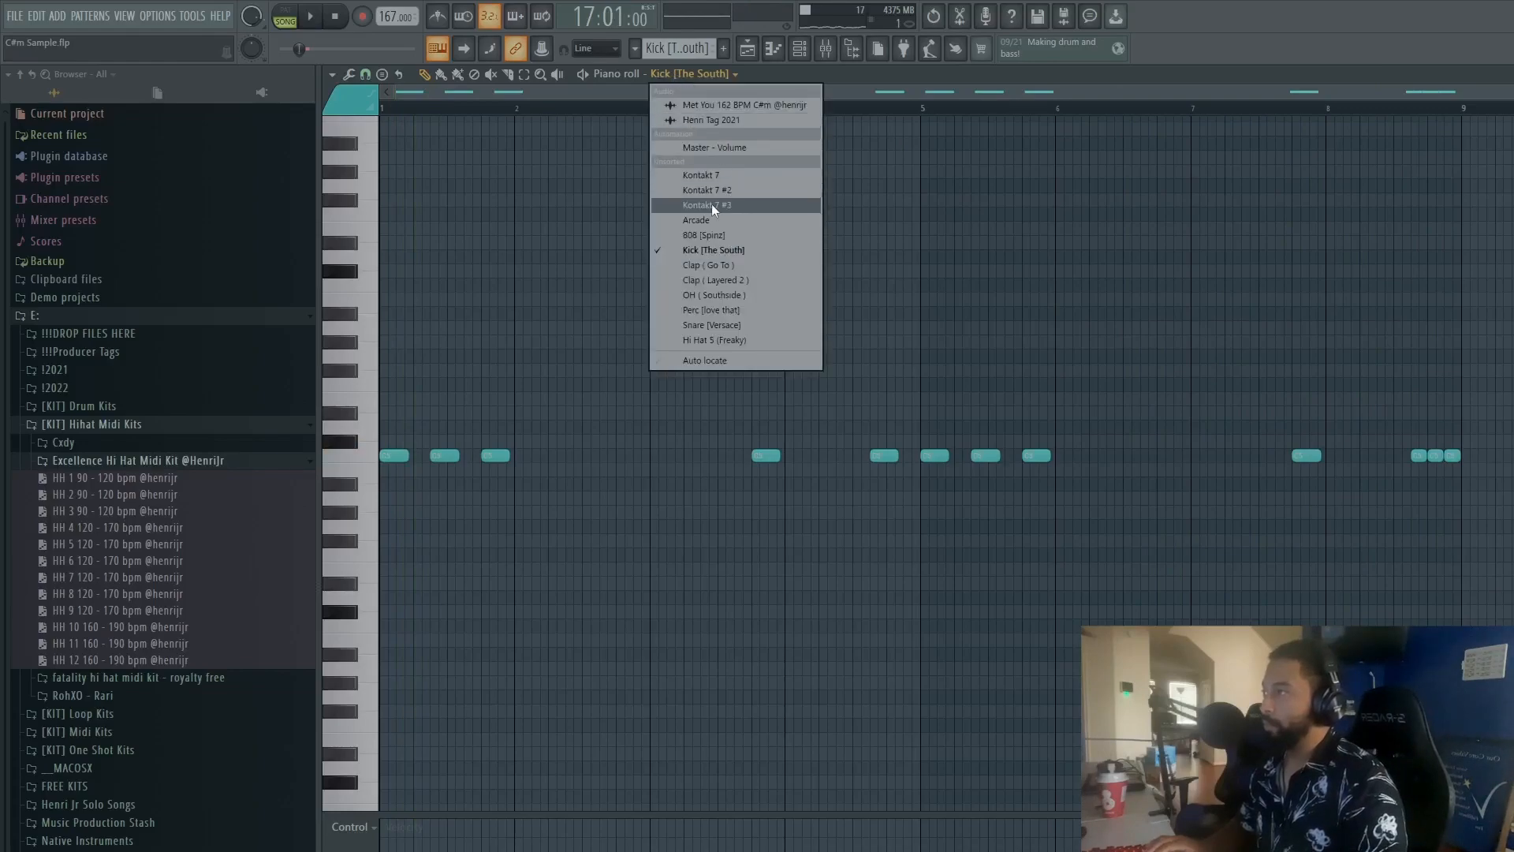
{"action": "left_click", "coordinate": [713, 249]}
{"action": "left_click", "coordinate": [753, 51]}
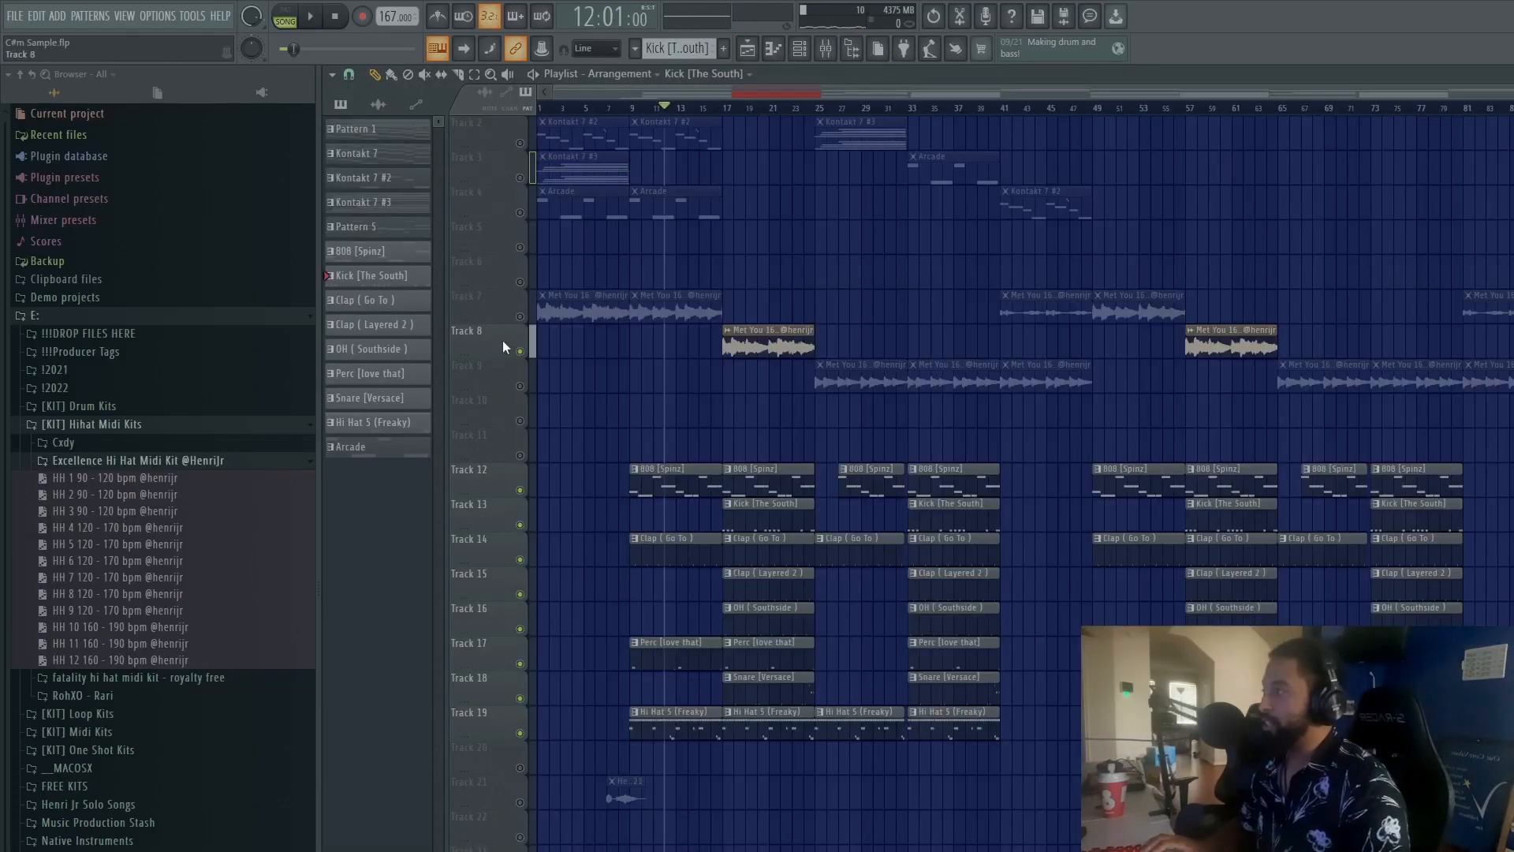
{"action": "left_click", "coordinate": [521, 318]}
{"action": "mouse_move", "coordinate": [619, 116]}
{"action": "left_mouse_down"}
{"action": "mouse_move", "coordinate": [585, 110]}
{"action": "mouse_move", "coordinate": [816, 177]}
{"action": "mouse_move", "coordinate": [653, 229]}
{"action": "mouse_move", "coordinate": [769, 252]}
{"action": "left_mouse_up"}
{"action": "left_click", "coordinate": [520, 386]}
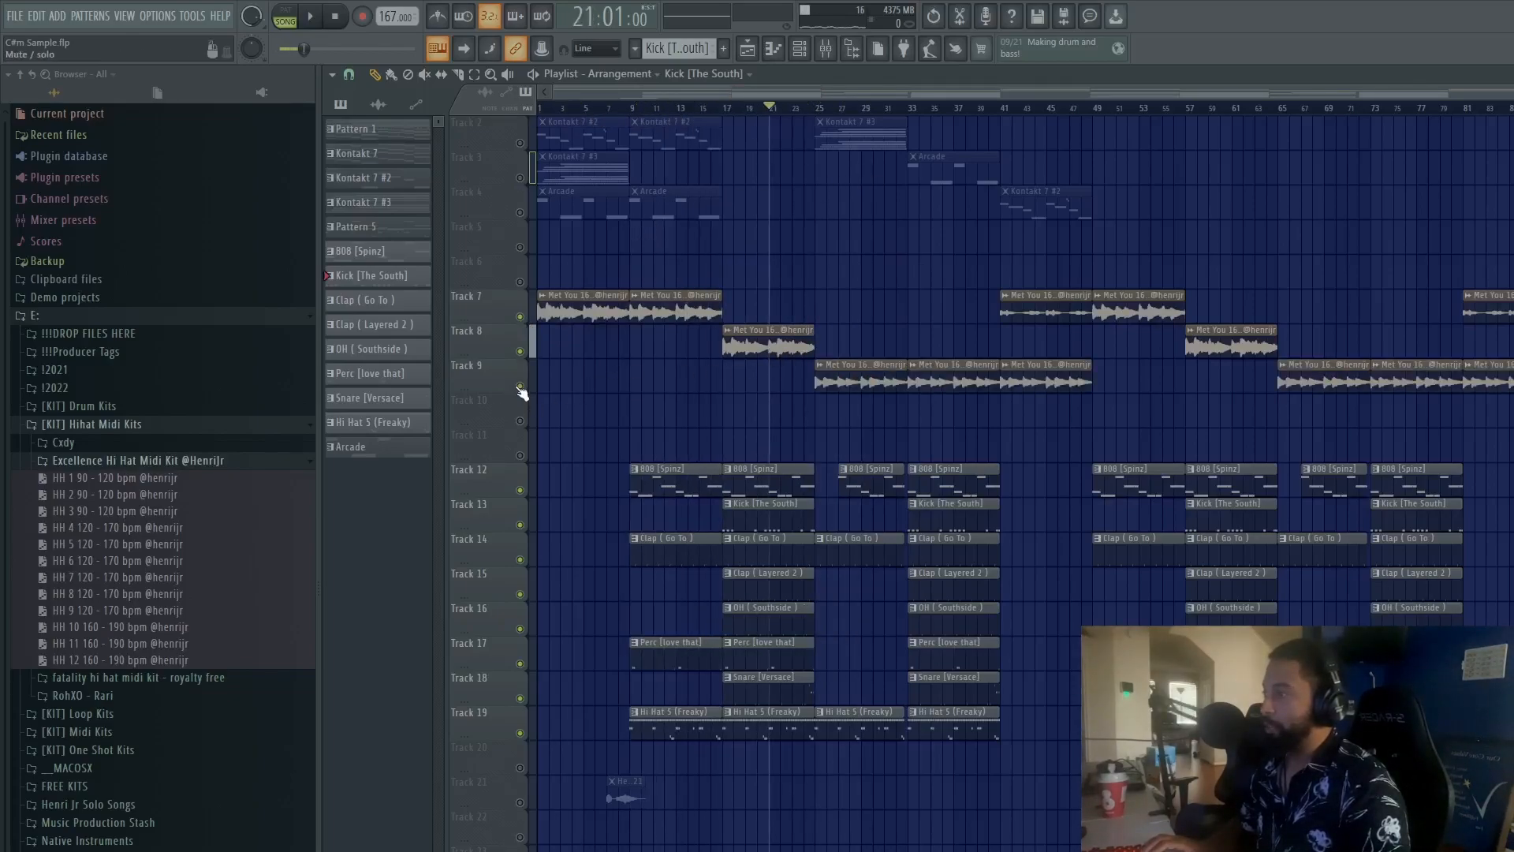
Step: Play the arrangement from bar 41, review the sections that follow and stop playback
{"action": "left_click", "coordinate": [1014, 111]}
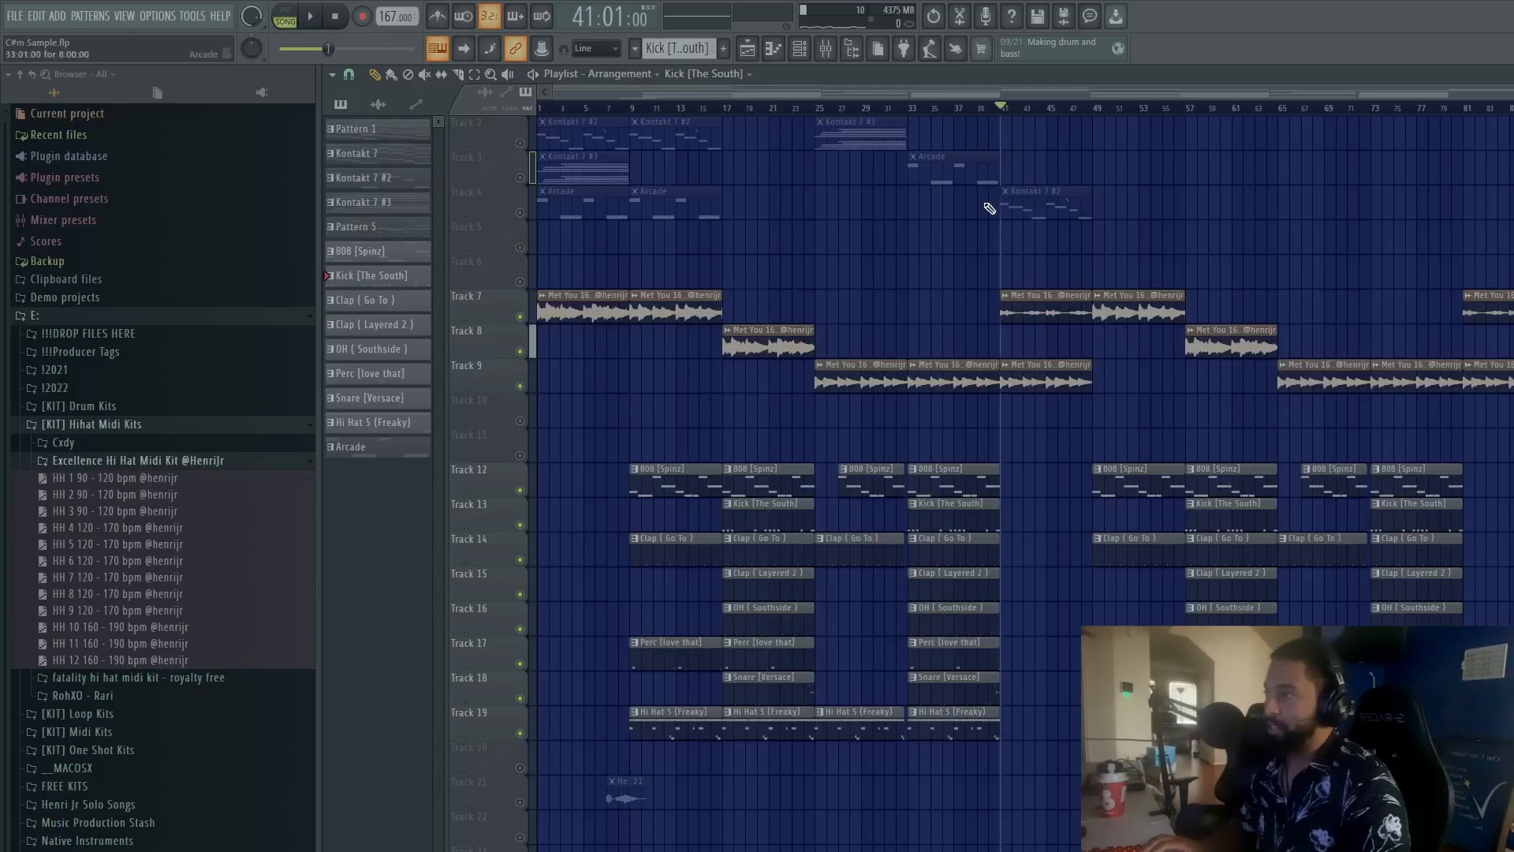
{"action": "key", "text": "space"}
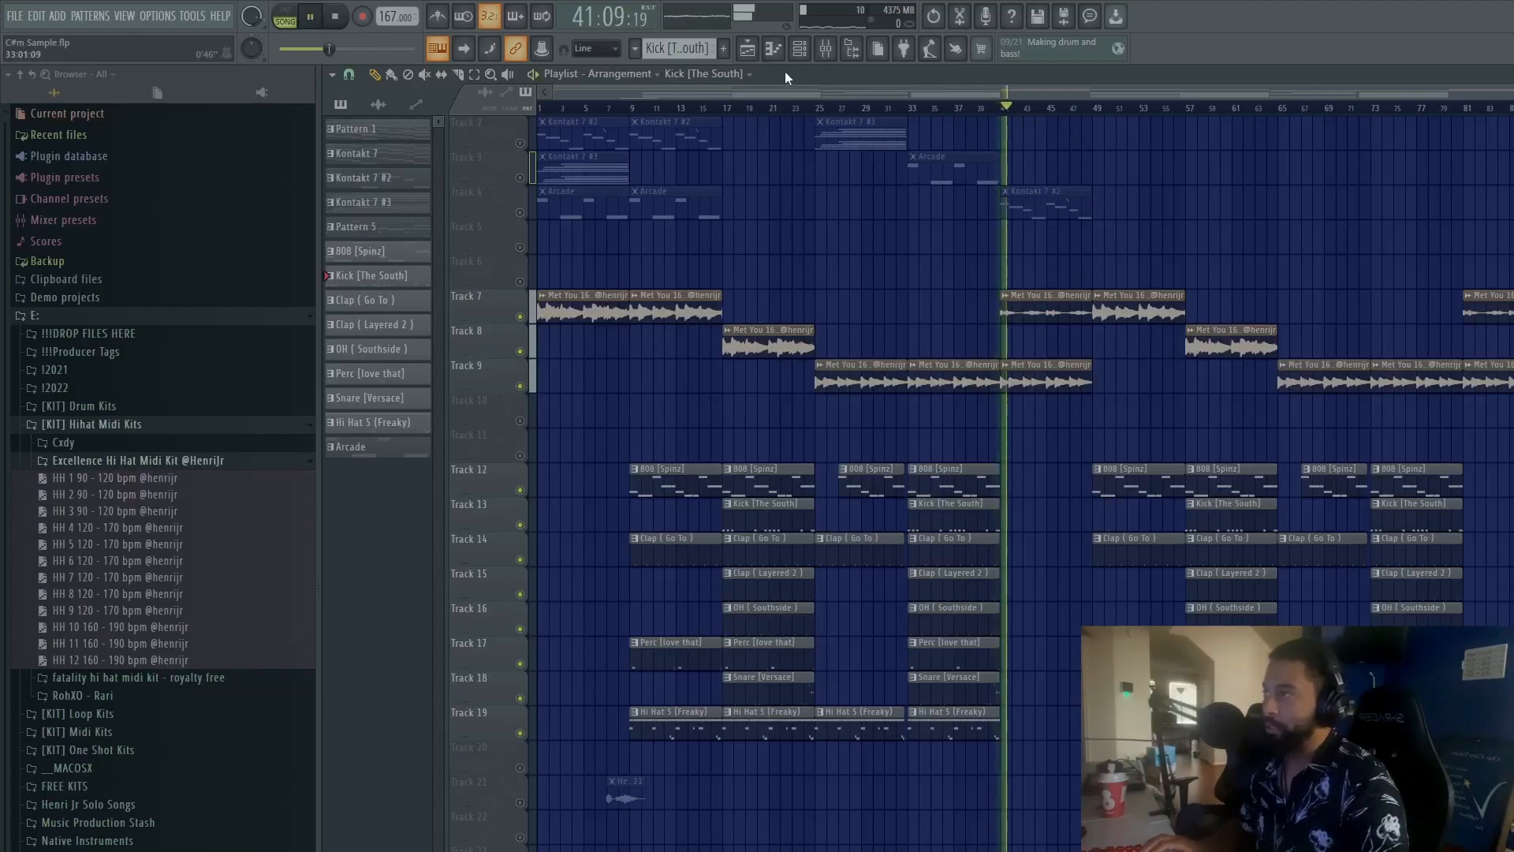
{"action": "left_click_drag", "start_coordinate": [762, 88], "coordinate": [992, 98]}
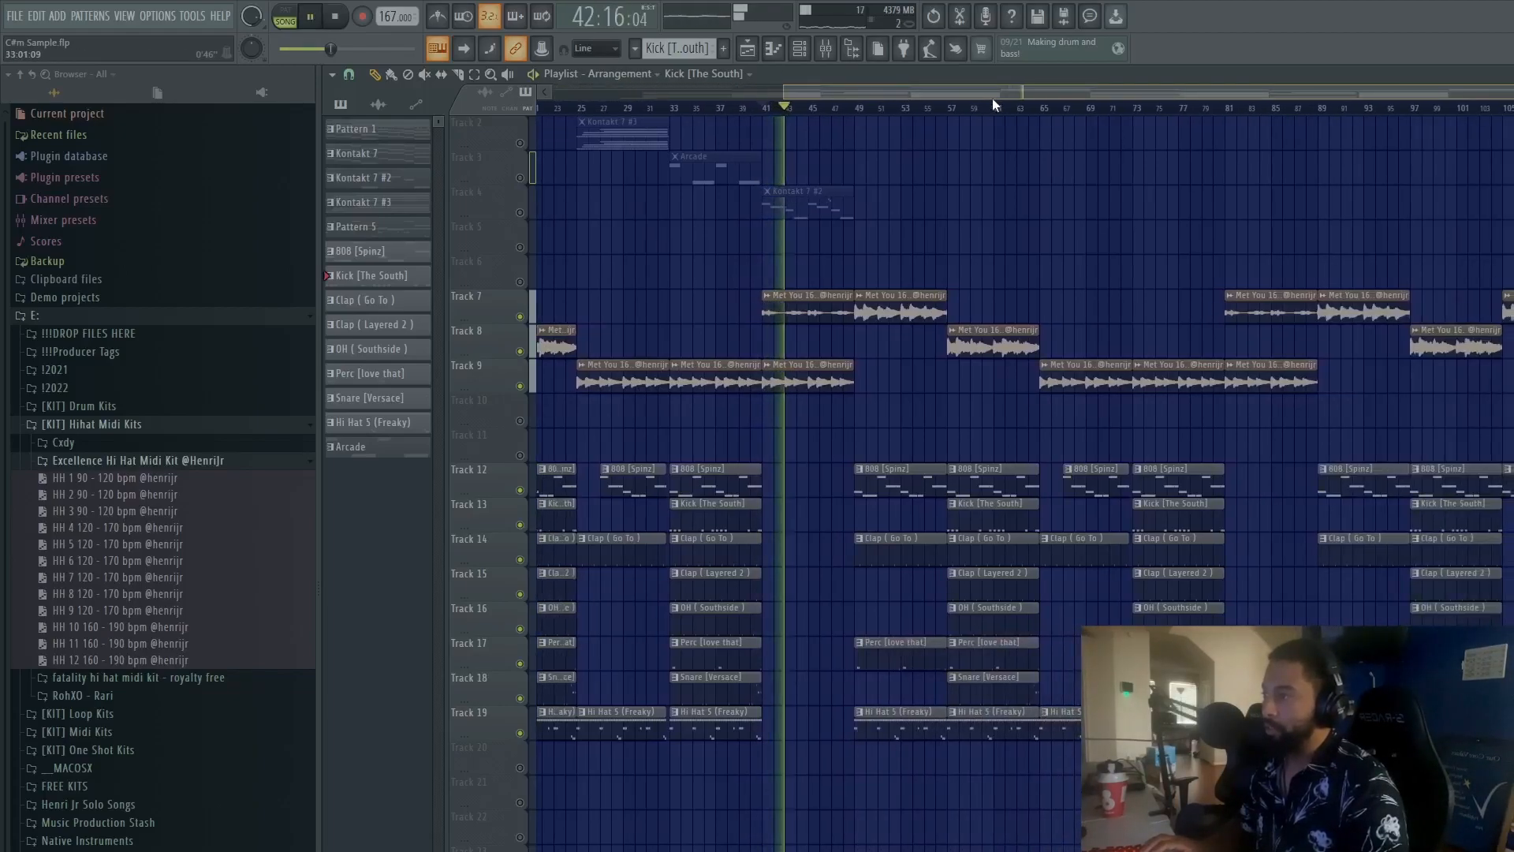
{"action": "key", "text": "space"}
{"action": "left_click_drag", "start_coordinate": [867, 113], "coordinate": [1512, 213]}
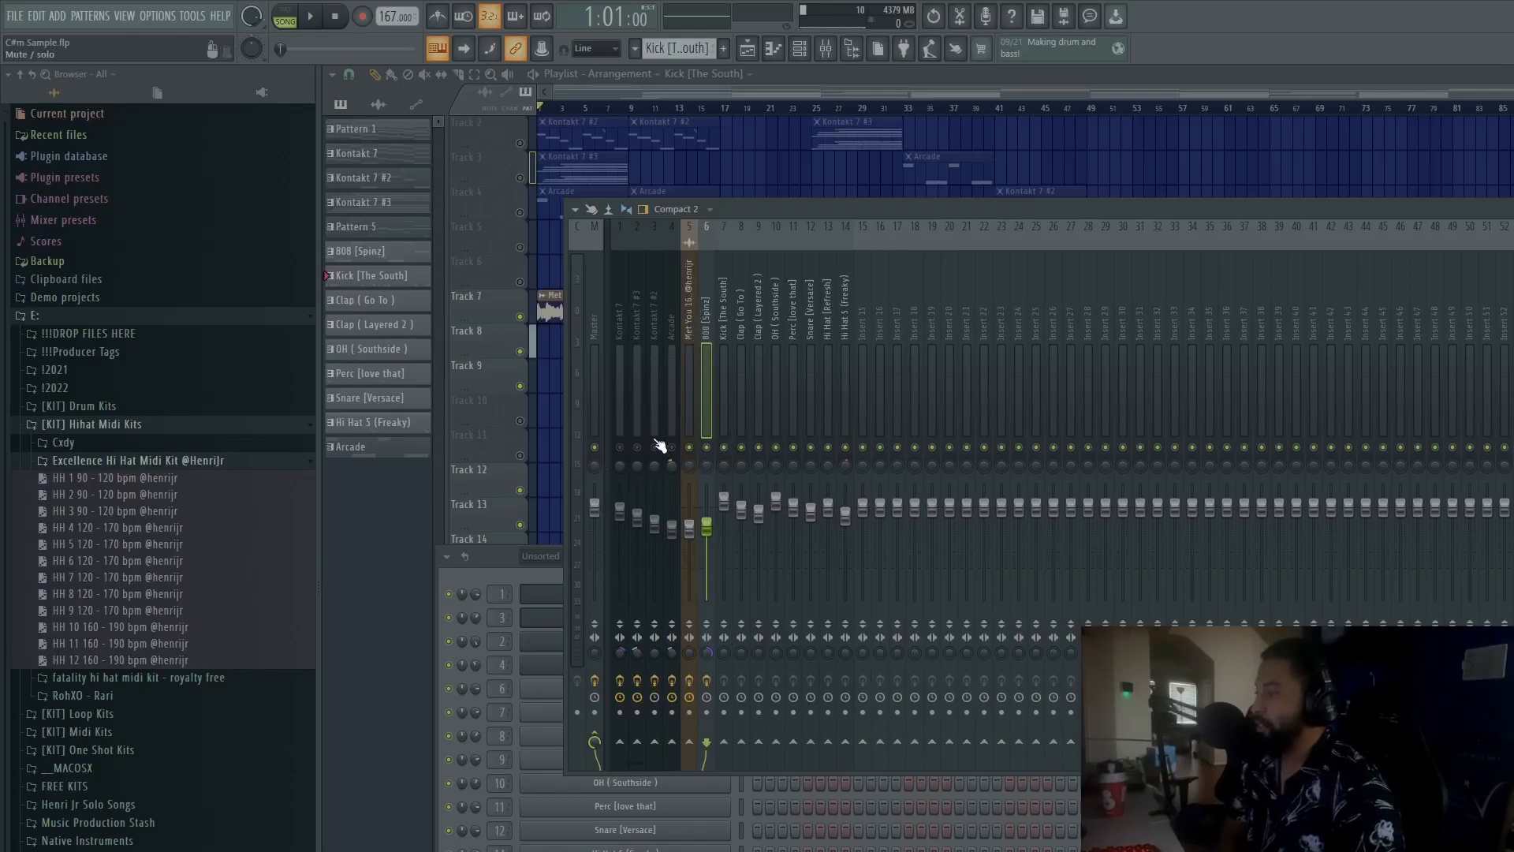
Step: Unmute the Kontakt 7, Kontakt 7 #3, Kontakt 7 #2 and Arcade tracks in the mixer
{"action": "left_click", "coordinate": [623, 414]}
{"action": "left_click", "coordinate": [638, 418]}
{"action": "left_click", "coordinate": [620, 447]}
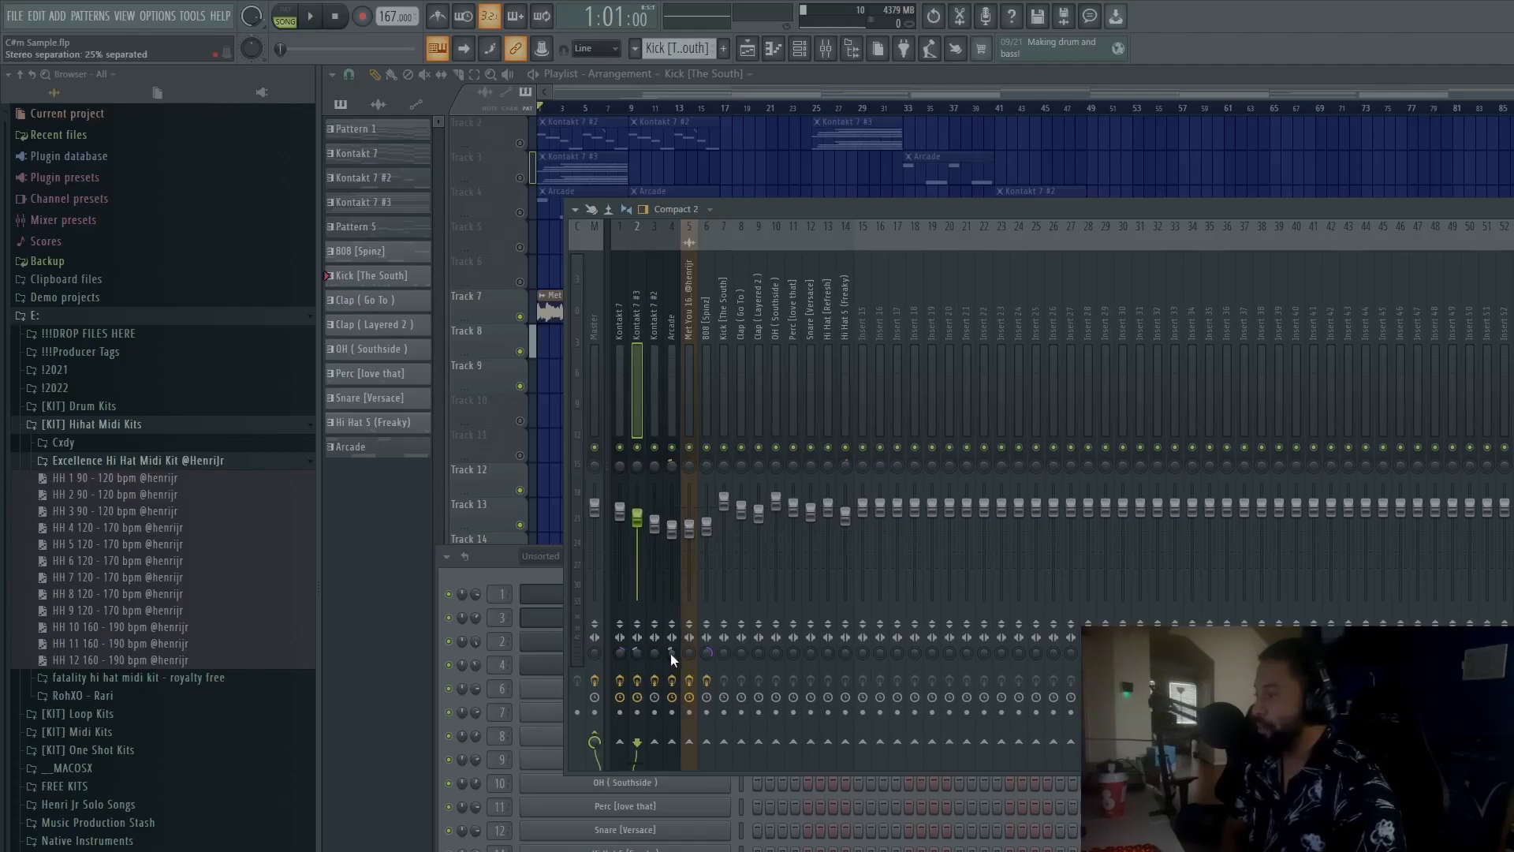
Step: Select the Arcade track in the mixer and solo it
{"action": "left_click_drag", "start_coordinate": [773, 209], "coordinate": [819, 204]}
{"action": "left_click", "coordinate": [722, 324]}
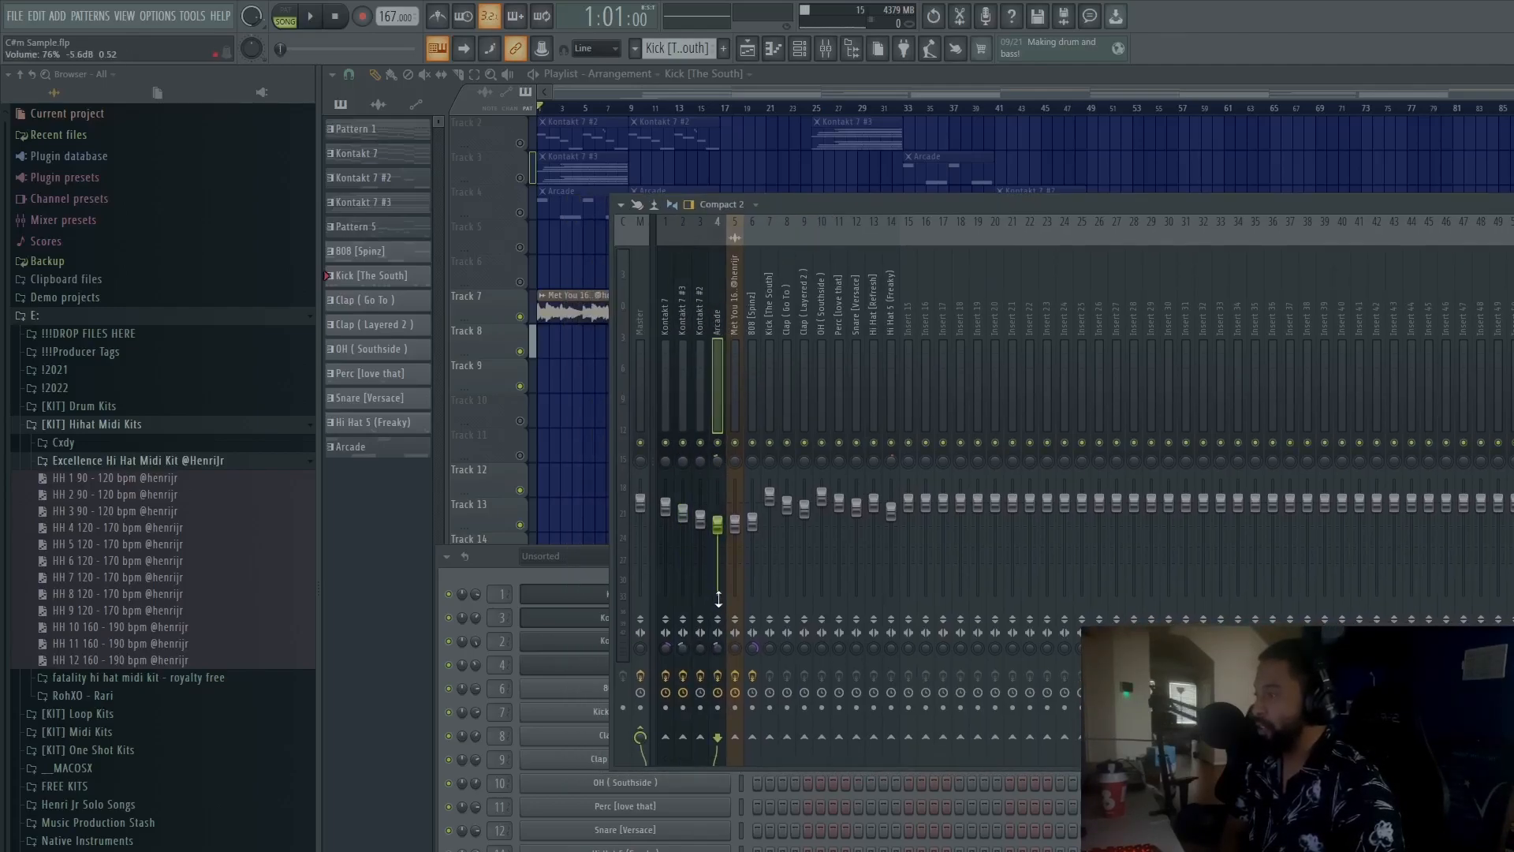
{"action": "right_click", "coordinate": [719, 443]}
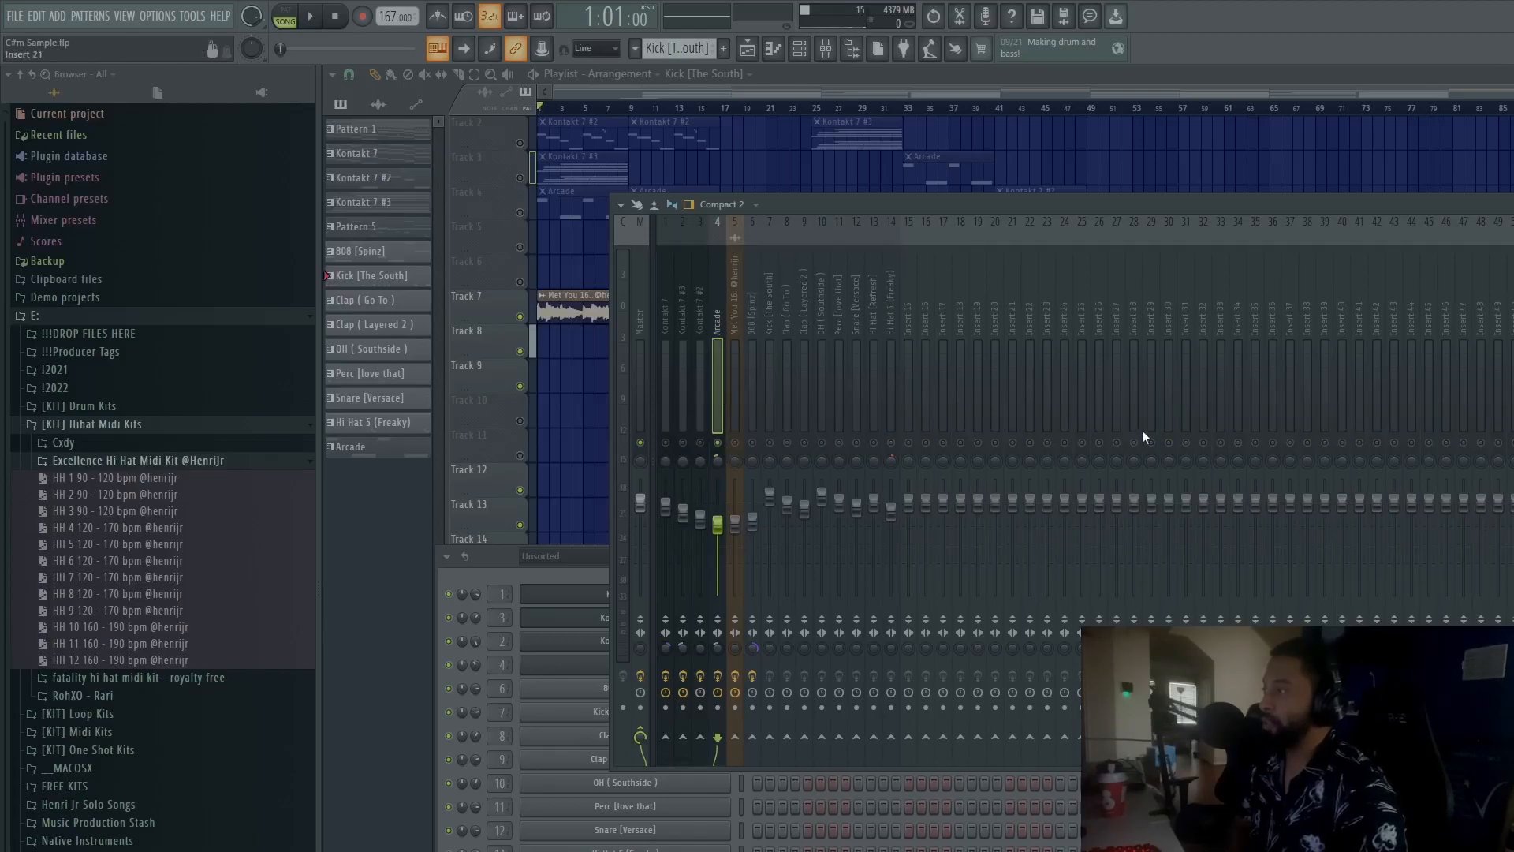
Step: Close the mixer and unmute Tracks 2, 3 and 4 with the Kontakt 7 and Arcade patterns in the playlist
{"action": "left_click_drag", "start_coordinate": [1415, 203], "coordinate": [1282, 517]}
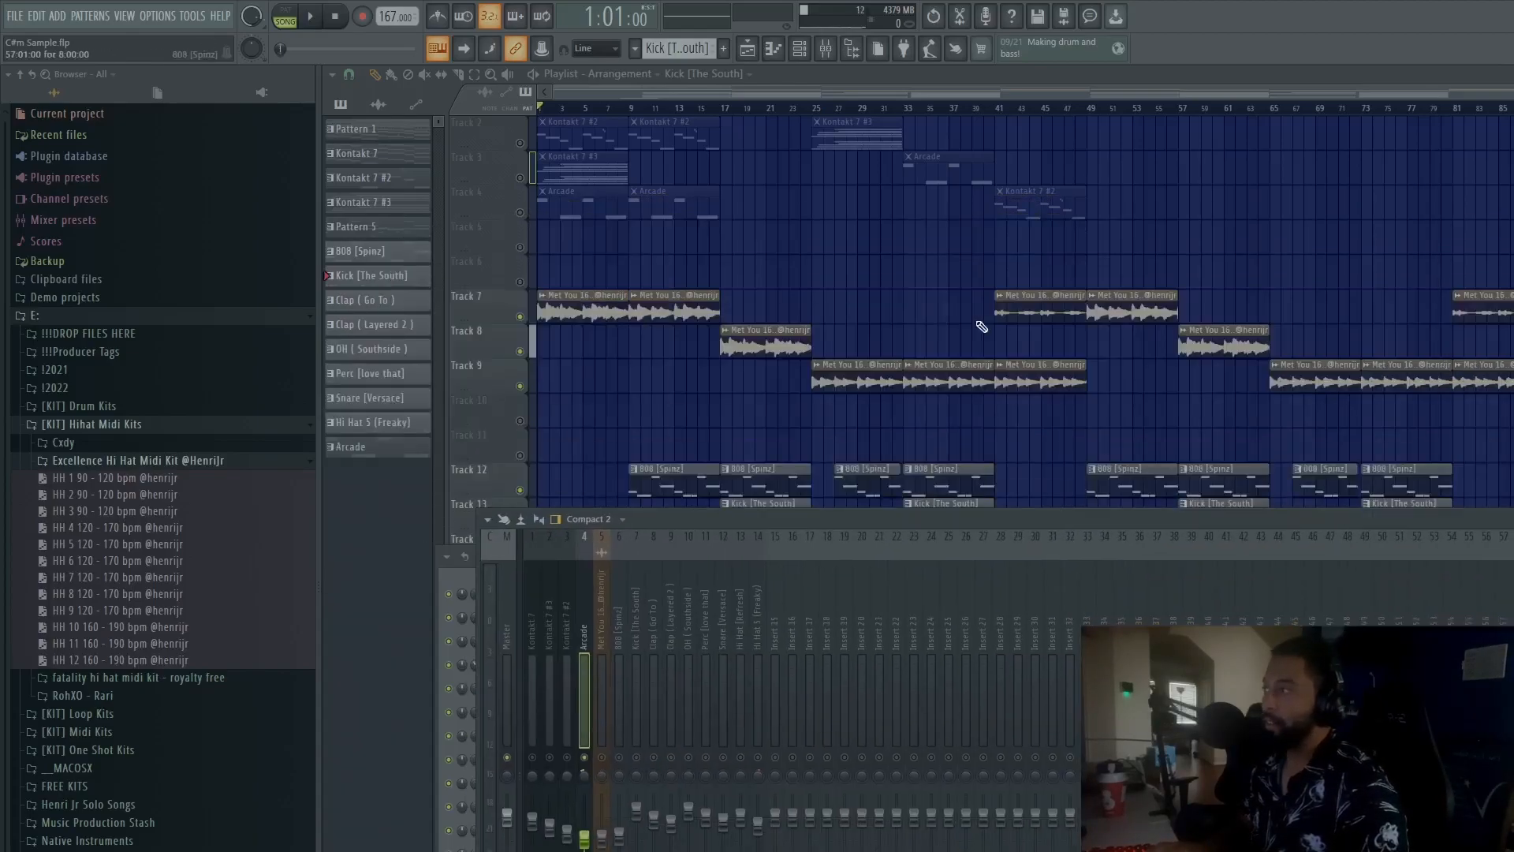
{"action": "key", "text": "F9"}
{"action": "left_click", "coordinate": [520, 144]}
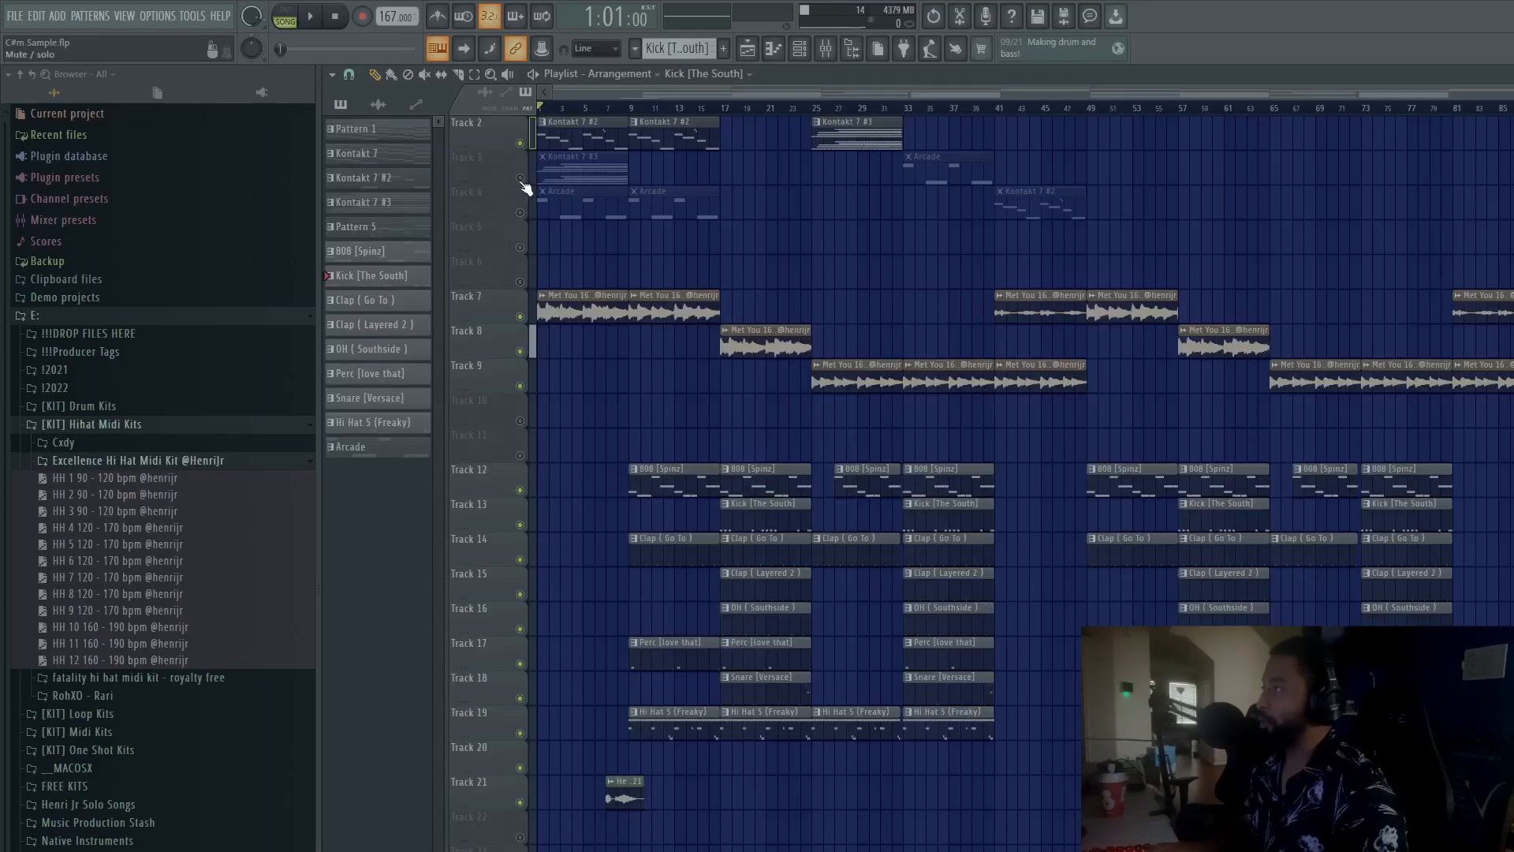
{"action": "left_click", "coordinate": [520, 178]}
{"action": "left_click", "coordinate": [520, 213]}
{"action": "scroll", "coordinate": [635, 91], "scroll_direction": "up", "scroll_amount": 4}
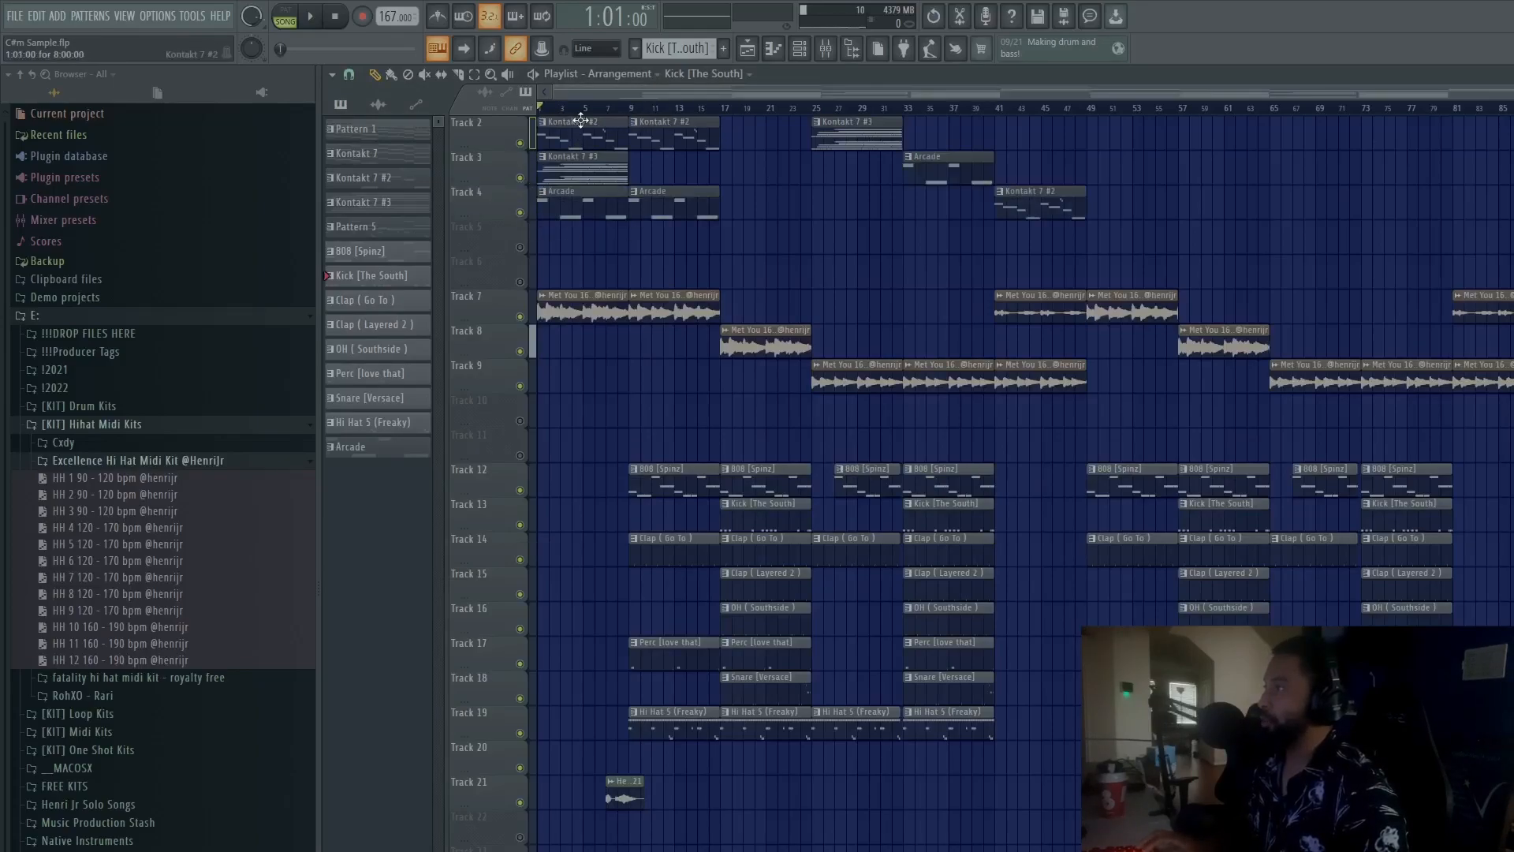
Step: Solo Track 4 with the Arcade pattern and play it from bar 1
{"action": "left_click_drag", "start_coordinate": [657, 91], "coordinate": [619, 93]}
{"action": "right_click", "coordinate": [521, 212]}
{"action": "key", "text": "space"}
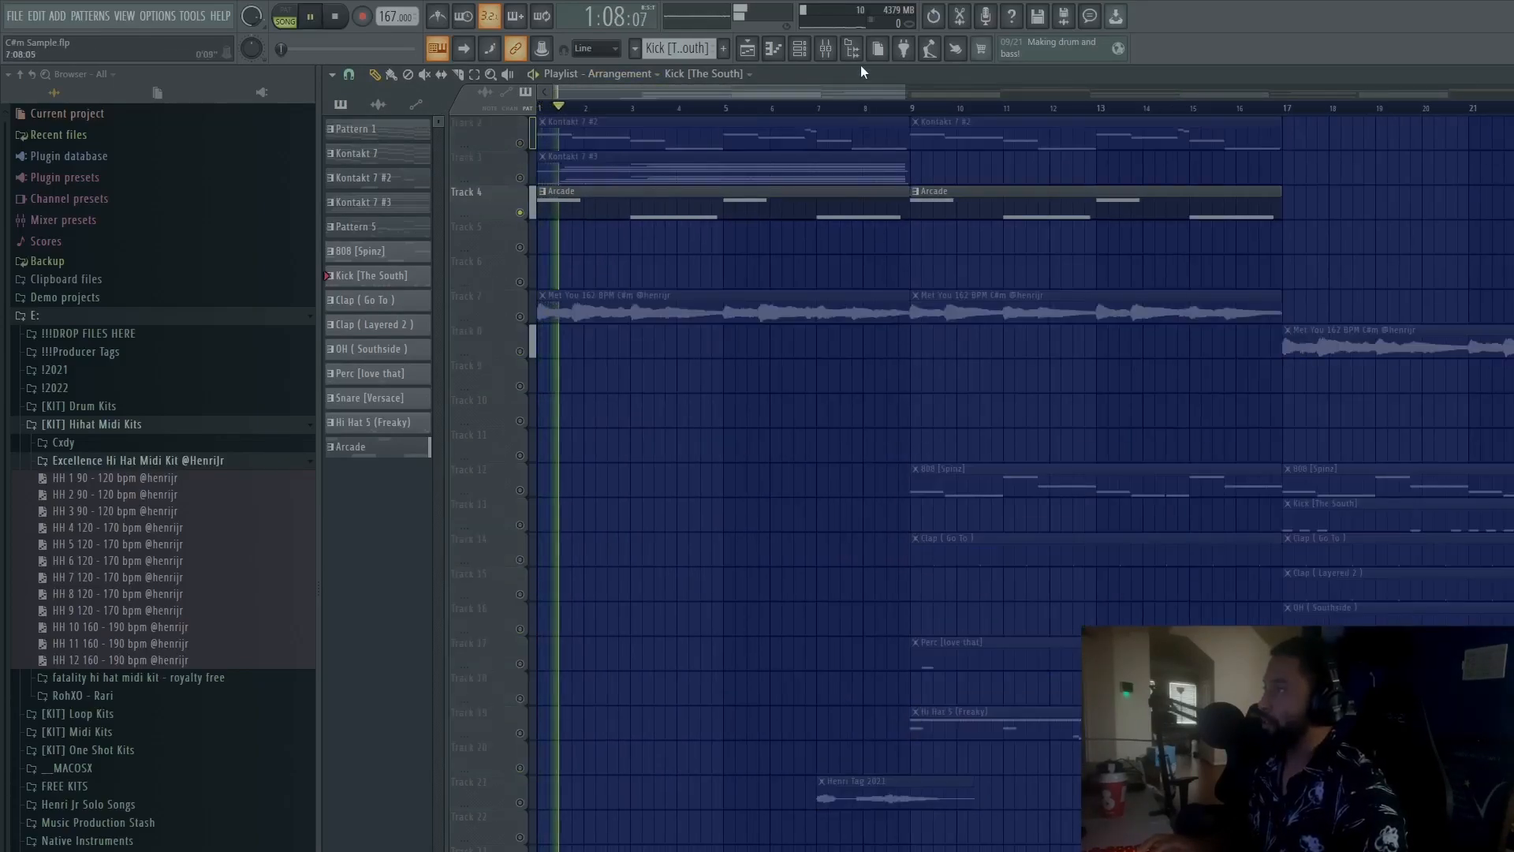
Step: Open the mixer, stop playback and bring up the Arcade track's Fruity parametric EQ 2, Fruity delay 2 and Fruity Reeverb 2
{"action": "left_click", "coordinate": [825, 50]}
{"action": "key", "text": "space"}
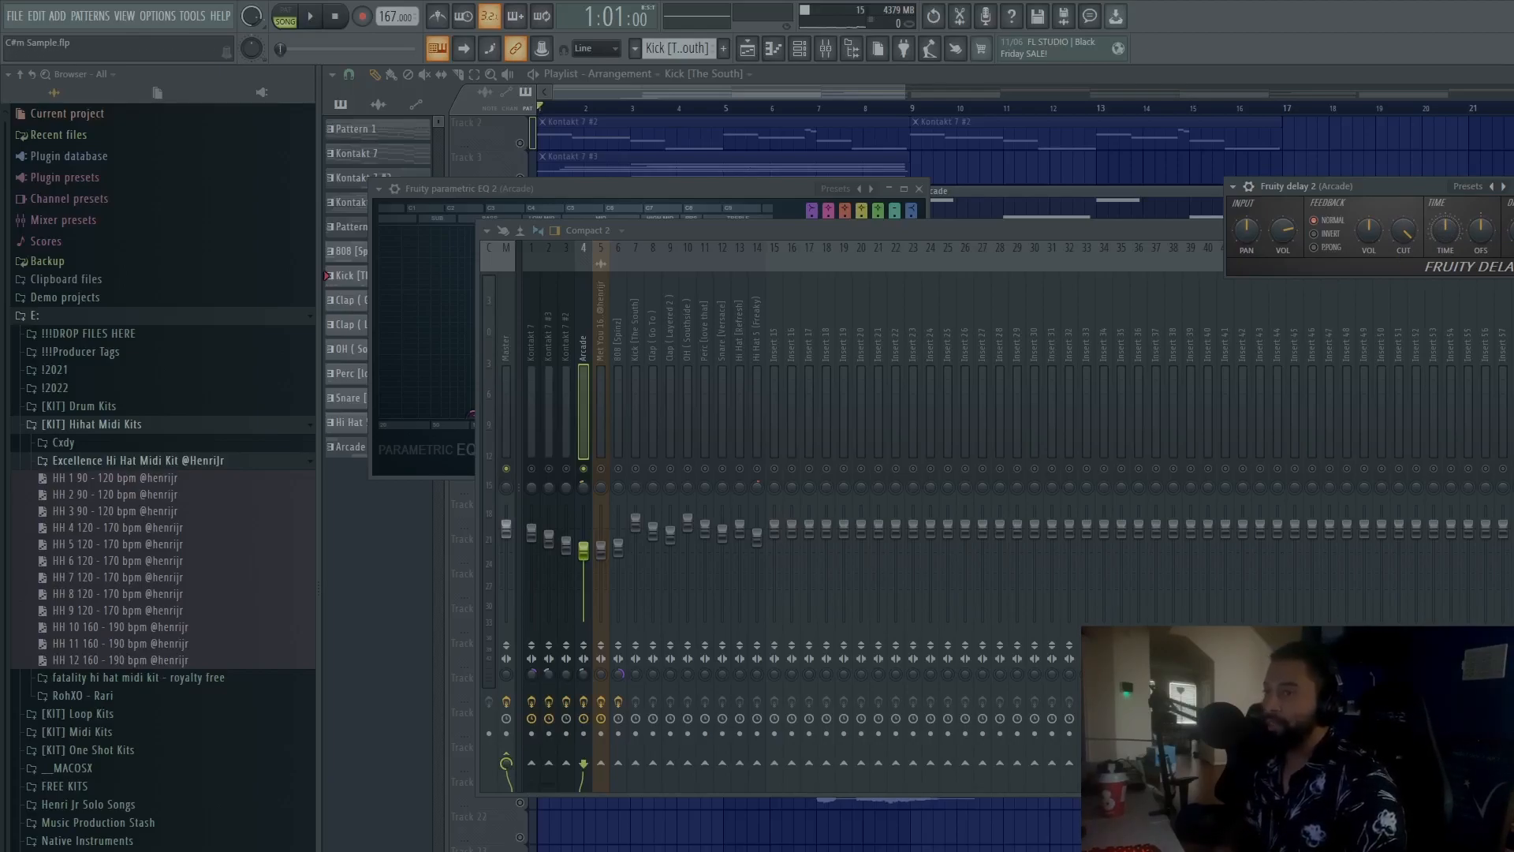
{"action": "mouse_move", "coordinate": [814, 268]}
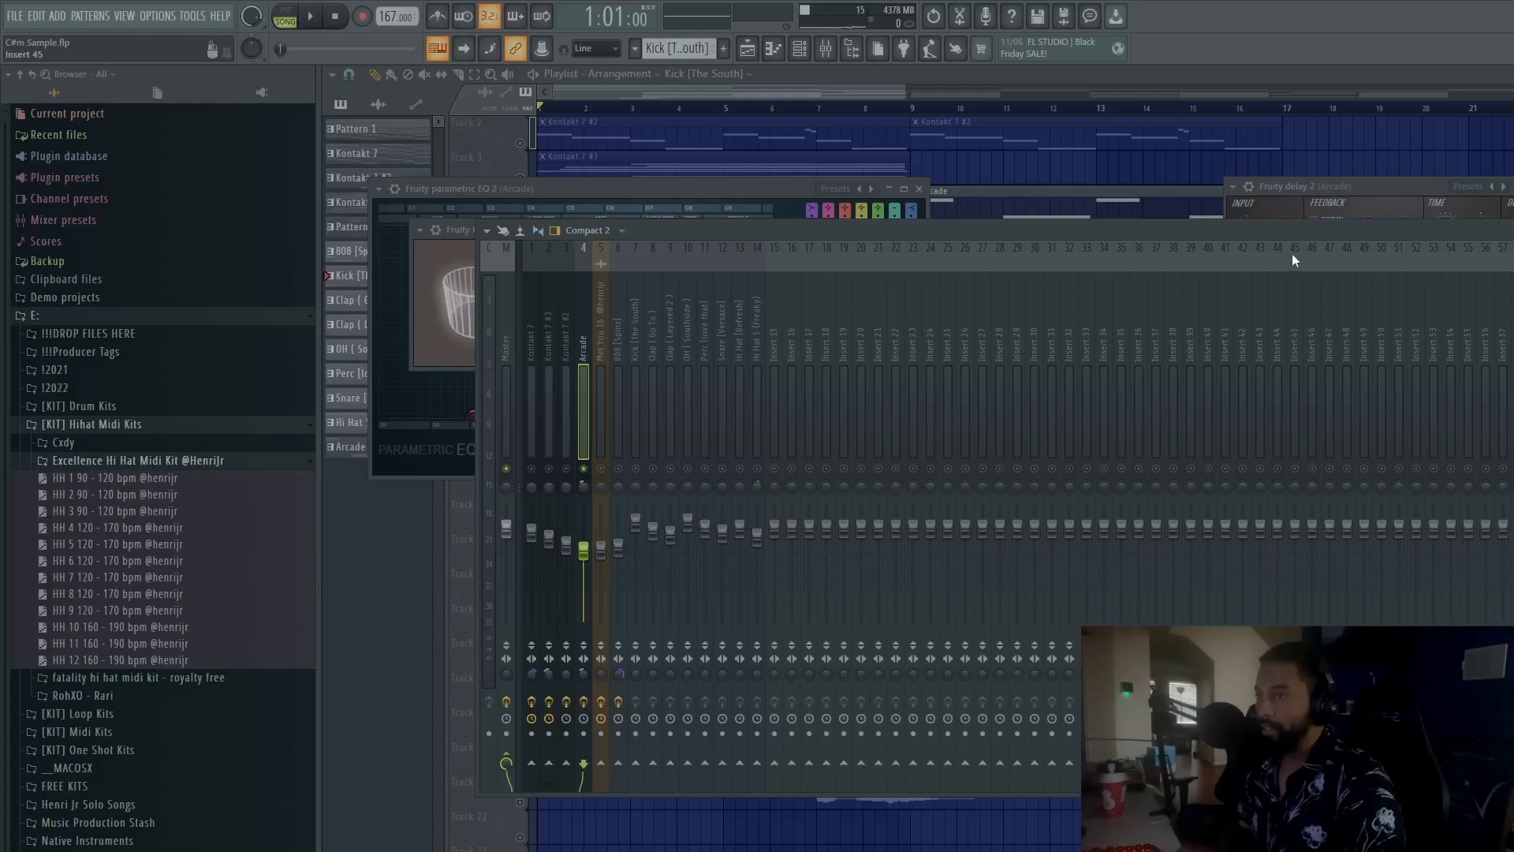
Step: Play the soloed Arcade part from bar 1 and move the mixer aside to uncover its Fruity Reeverb 2 settings
{"action": "key", "text": "space"}
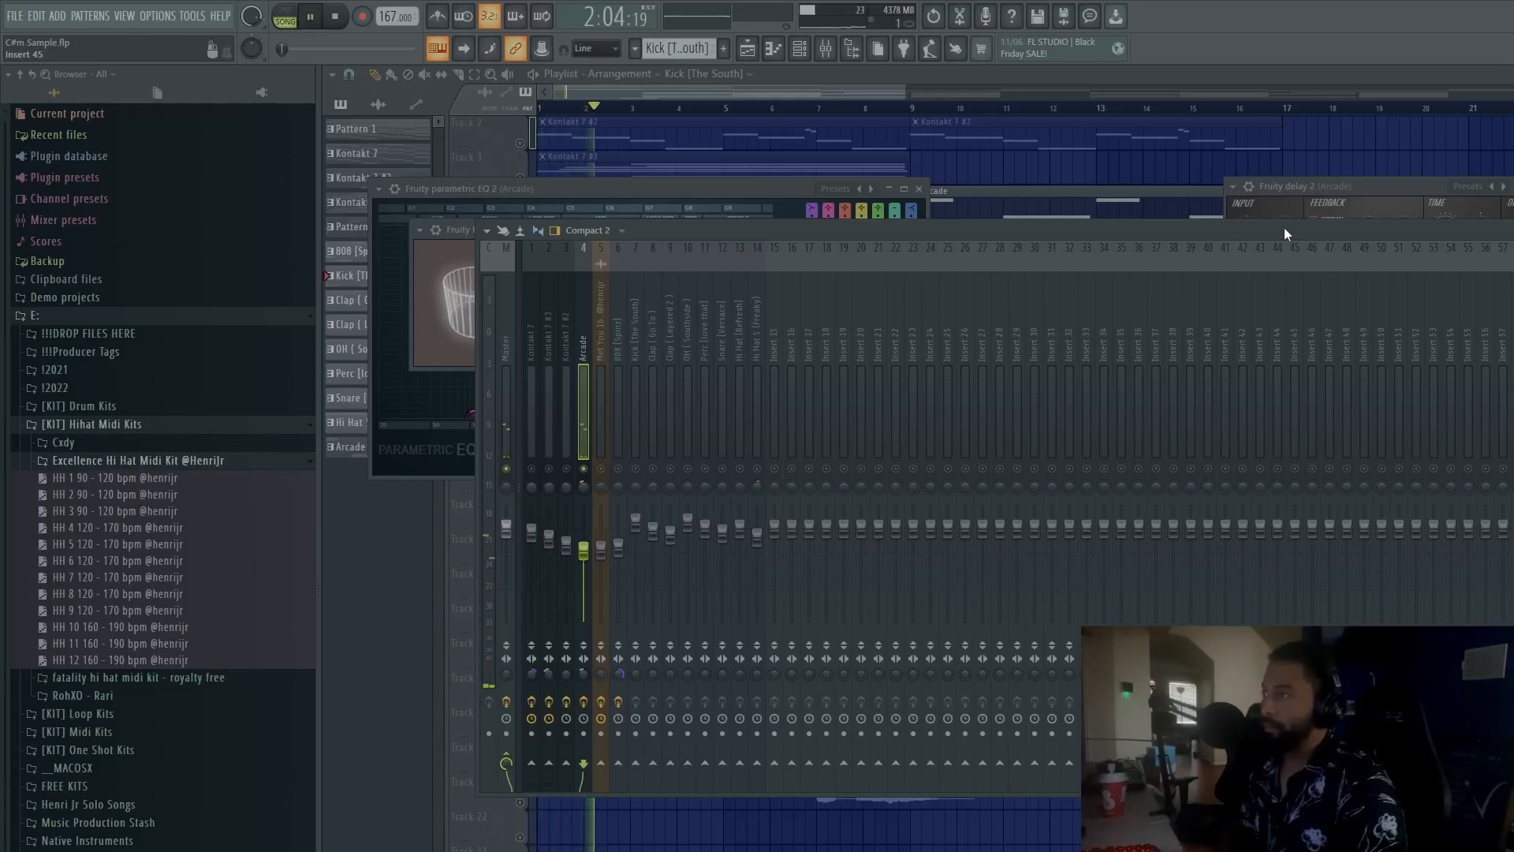
{"action": "left_click_drag", "start_coordinate": [1262, 227], "coordinate": [1071, 298]}
{"action": "key", "text": "space"}
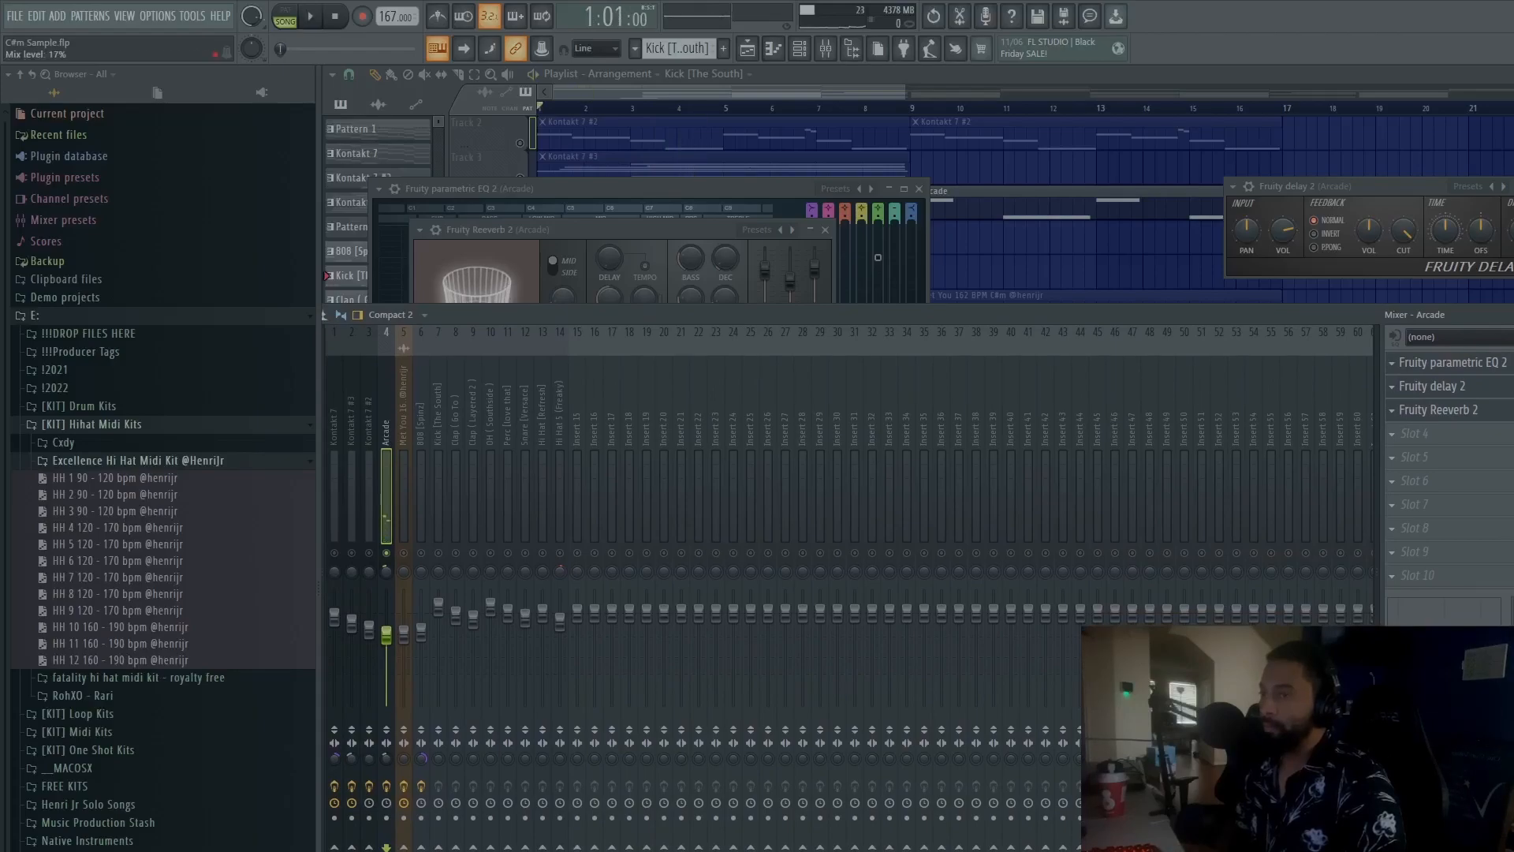
{"action": "key", "text": "space"}
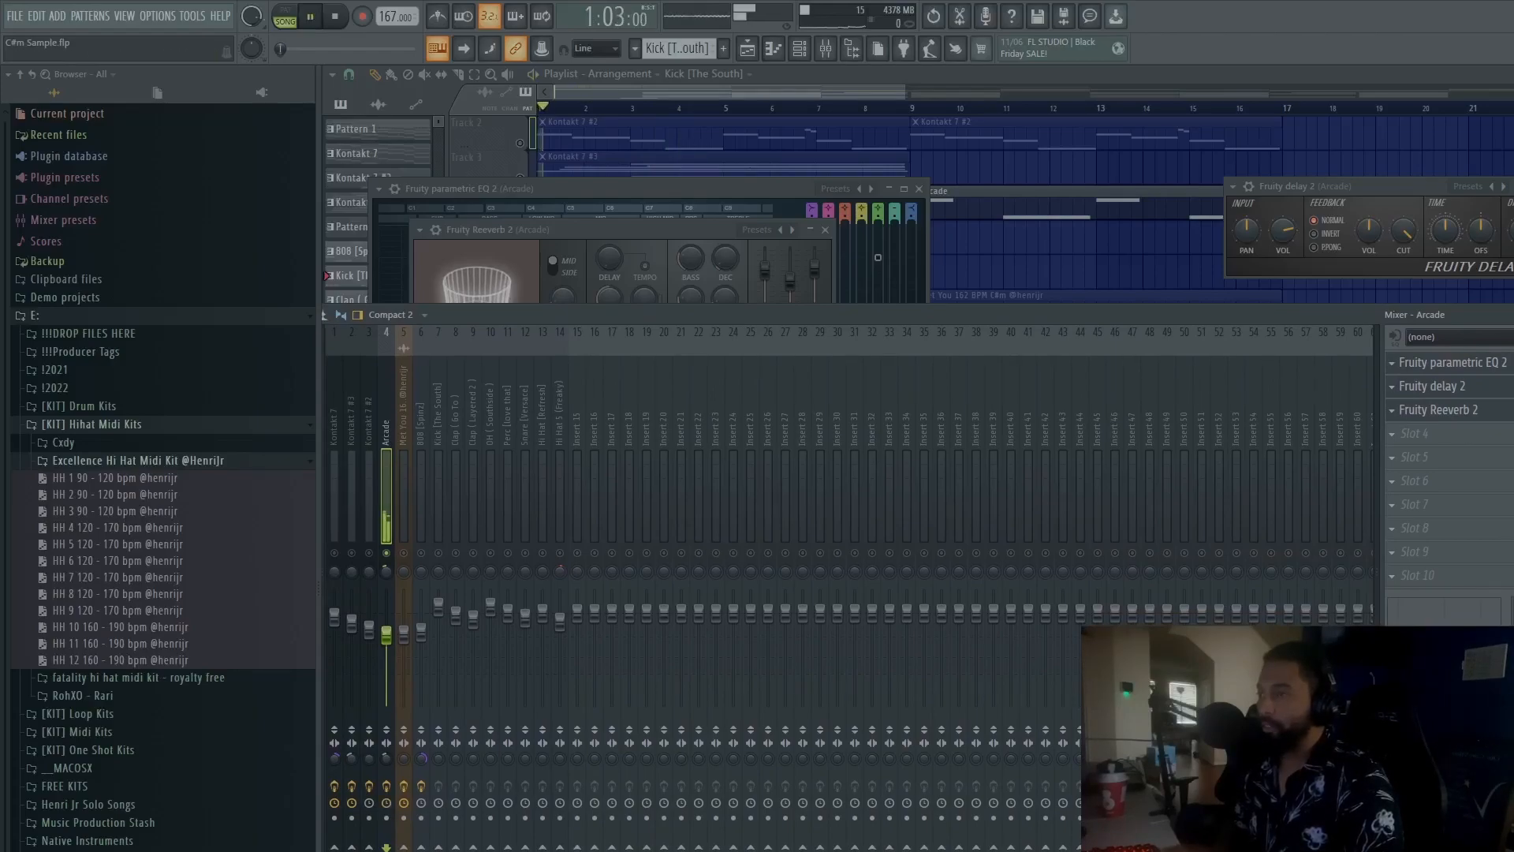
{"action": "left_click_drag", "start_coordinate": [746, 310], "coordinate": [959, 361]}
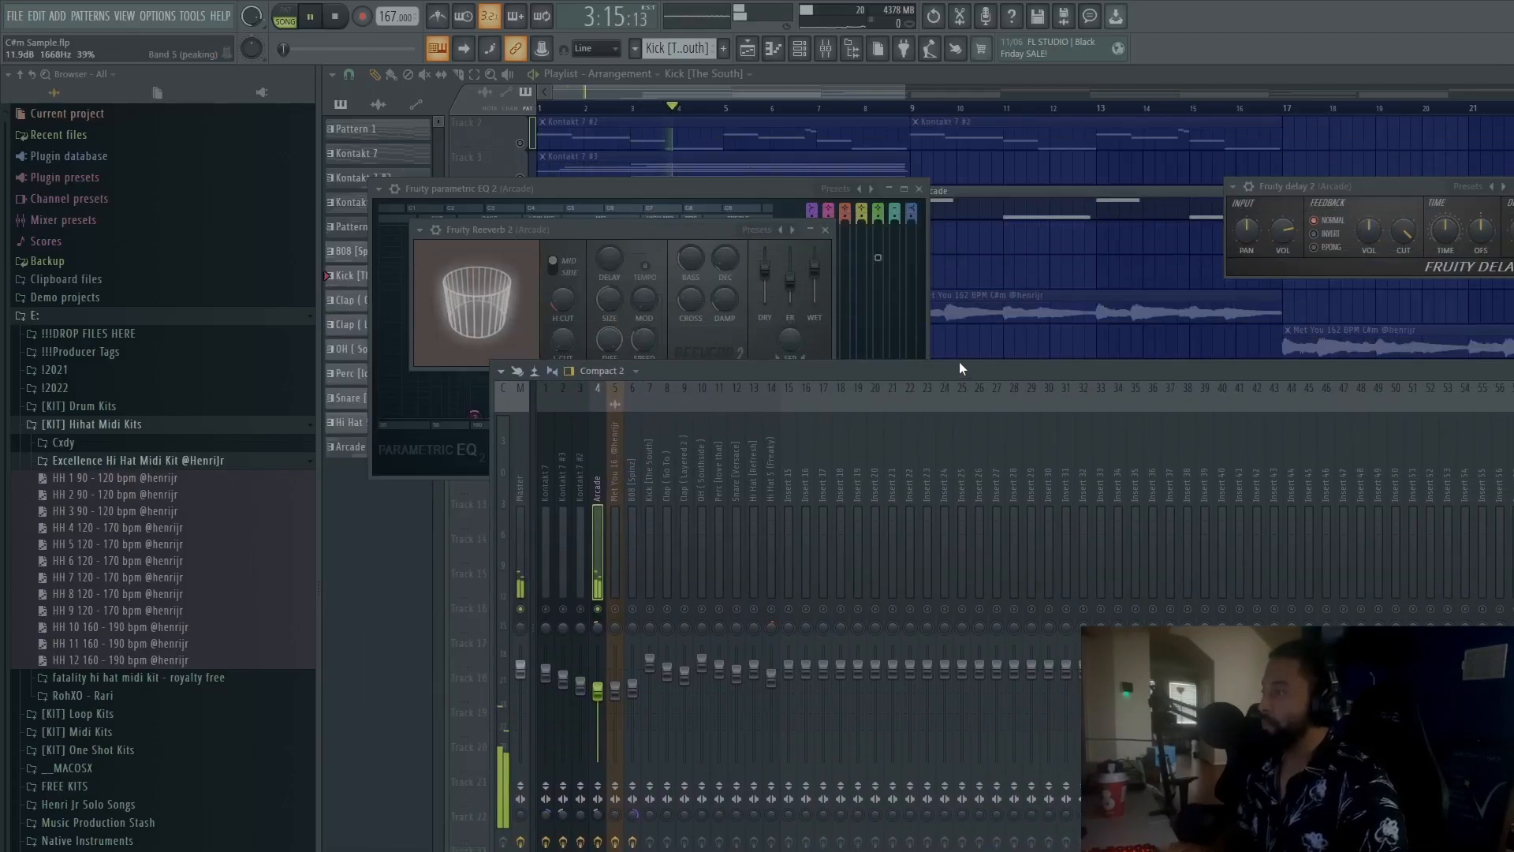
Step: Stop playback and bring up the Fruity parametric EQ 2 on the Kontakt 7 #2 mixer track
{"action": "key", "text": "space"}
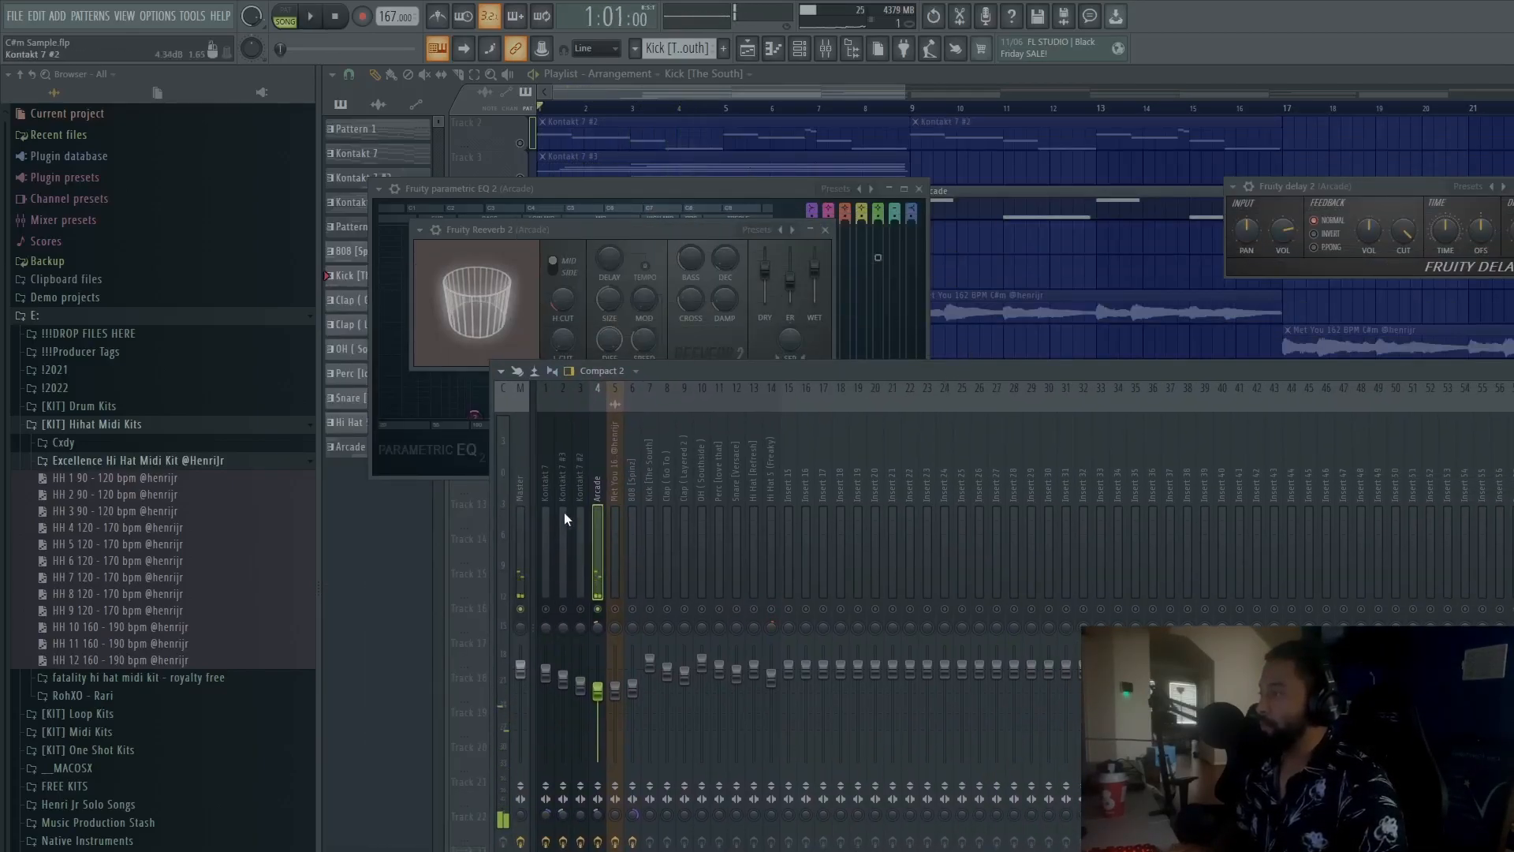
{"action": "left_click", "coordinate": [576, 467]}
{"action": "left_click", "coordinate": [546, 609]}
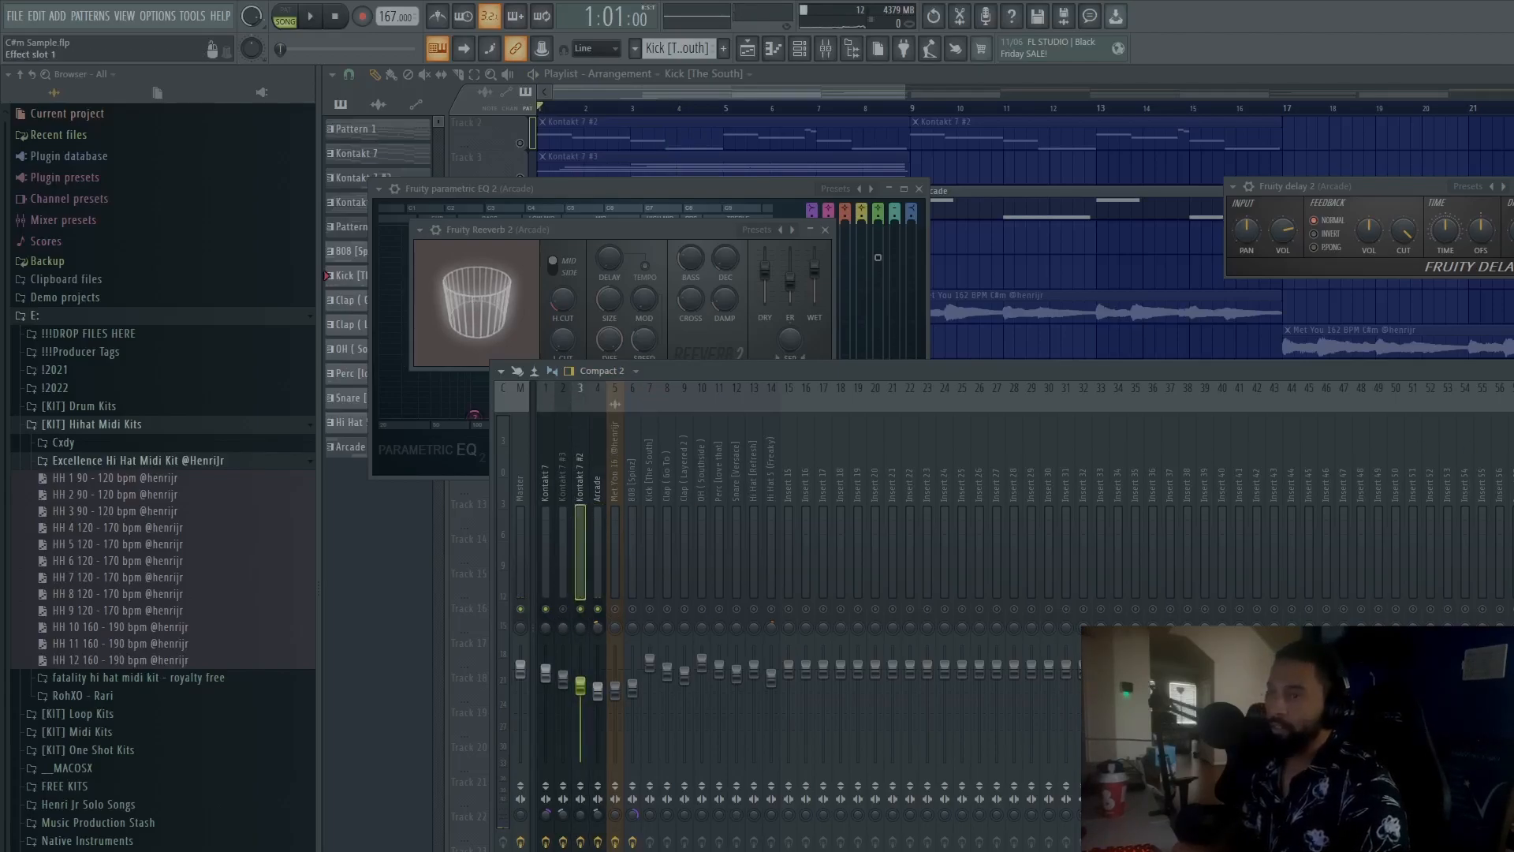
{"action": "left_click", "coordinate": [1512, 422]}
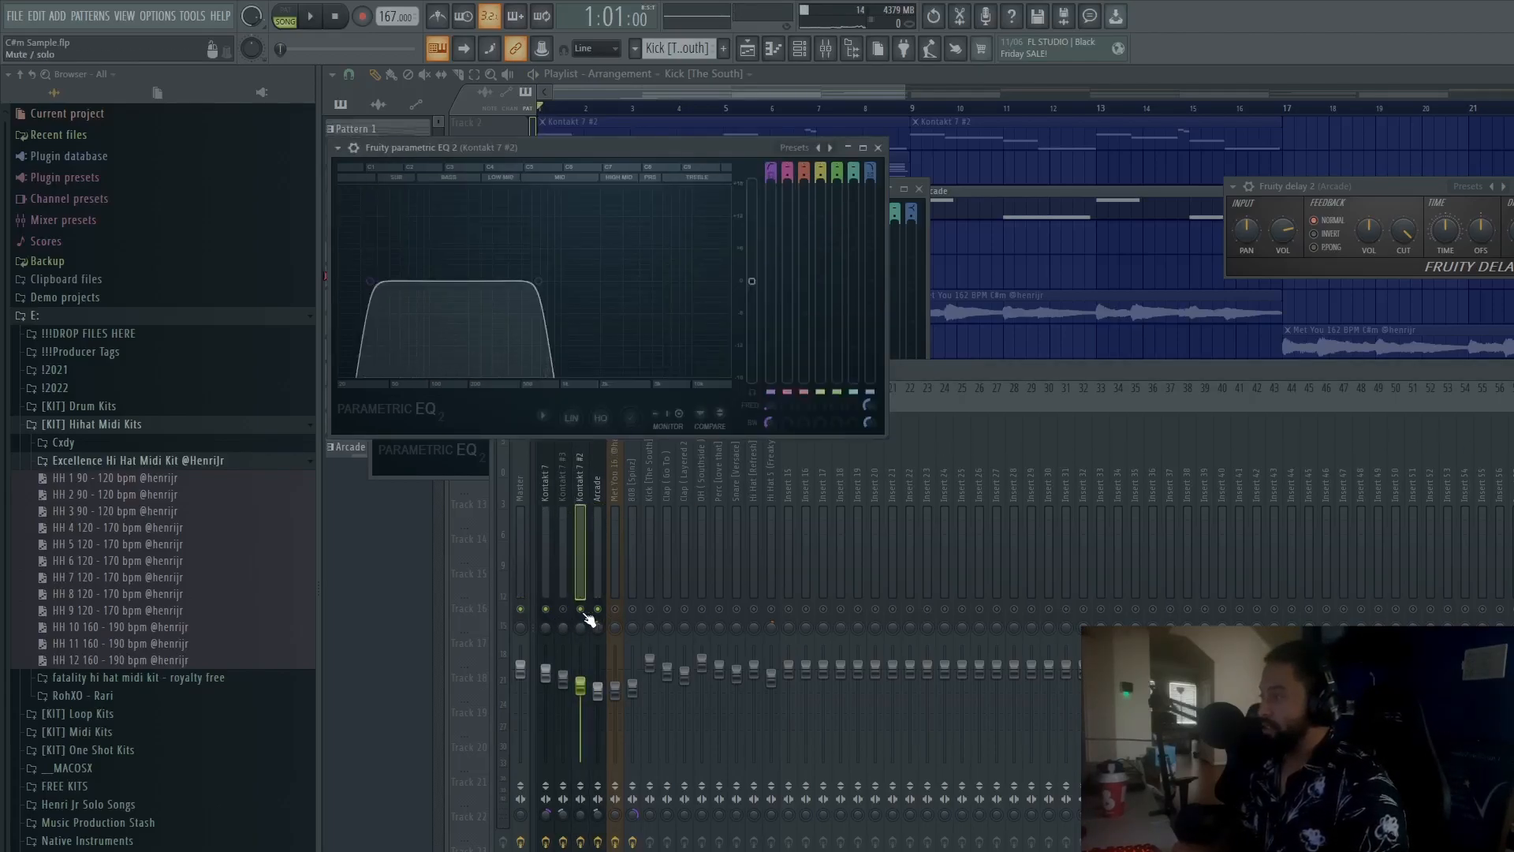
Step: Turn the soloing off in the mixer so that all its tracks are enabled, including the Arcade track
{"action": "left_click", "coordinate": [588, 615]}
{"action": "right_click", "coordinate": [586, 610]}
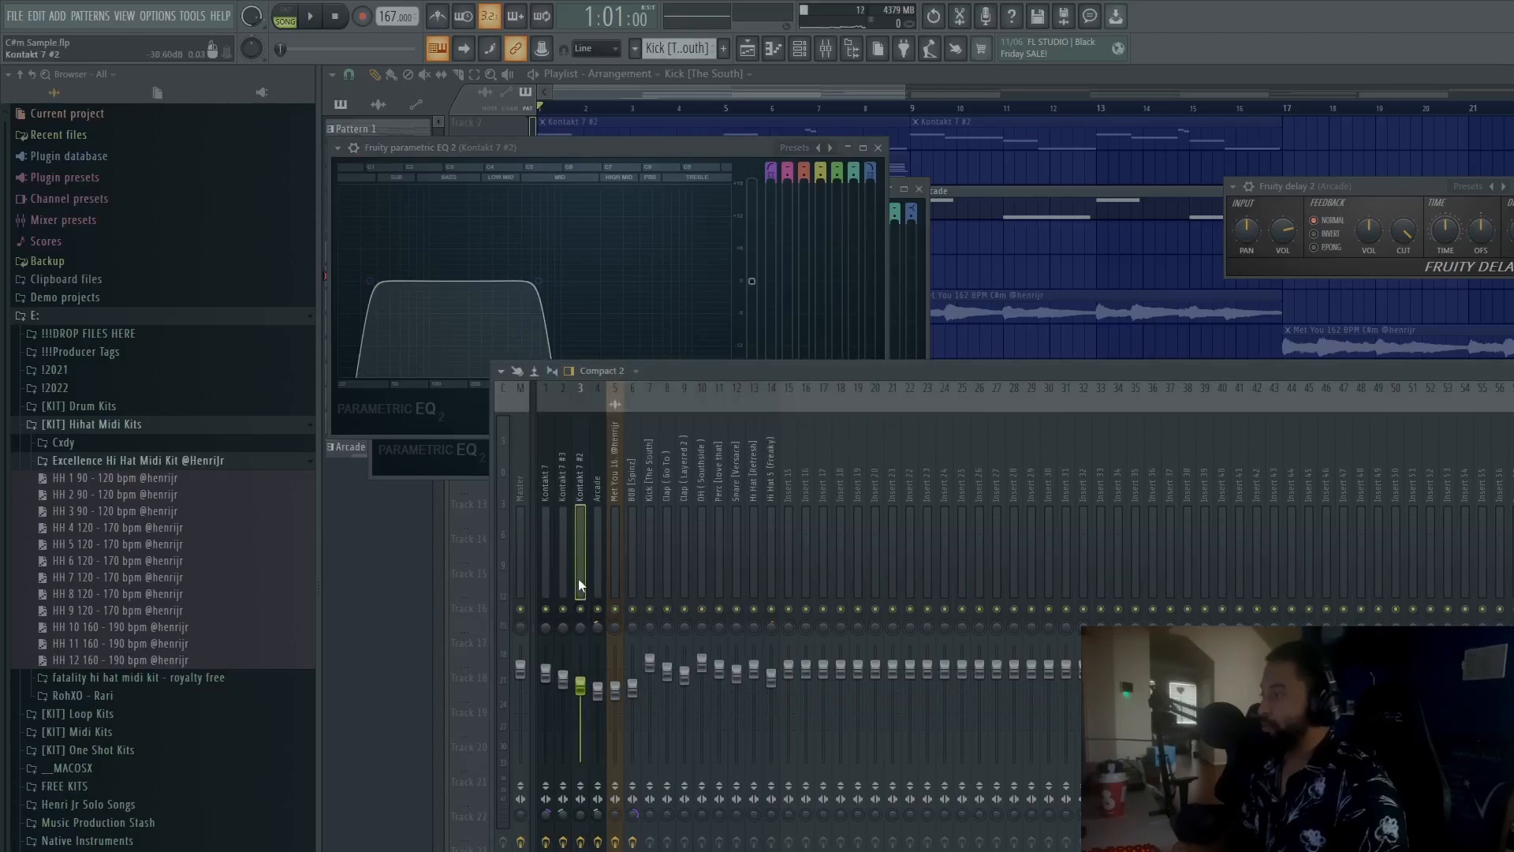
{"action": "left_click", "coordinate": [596, 608]}
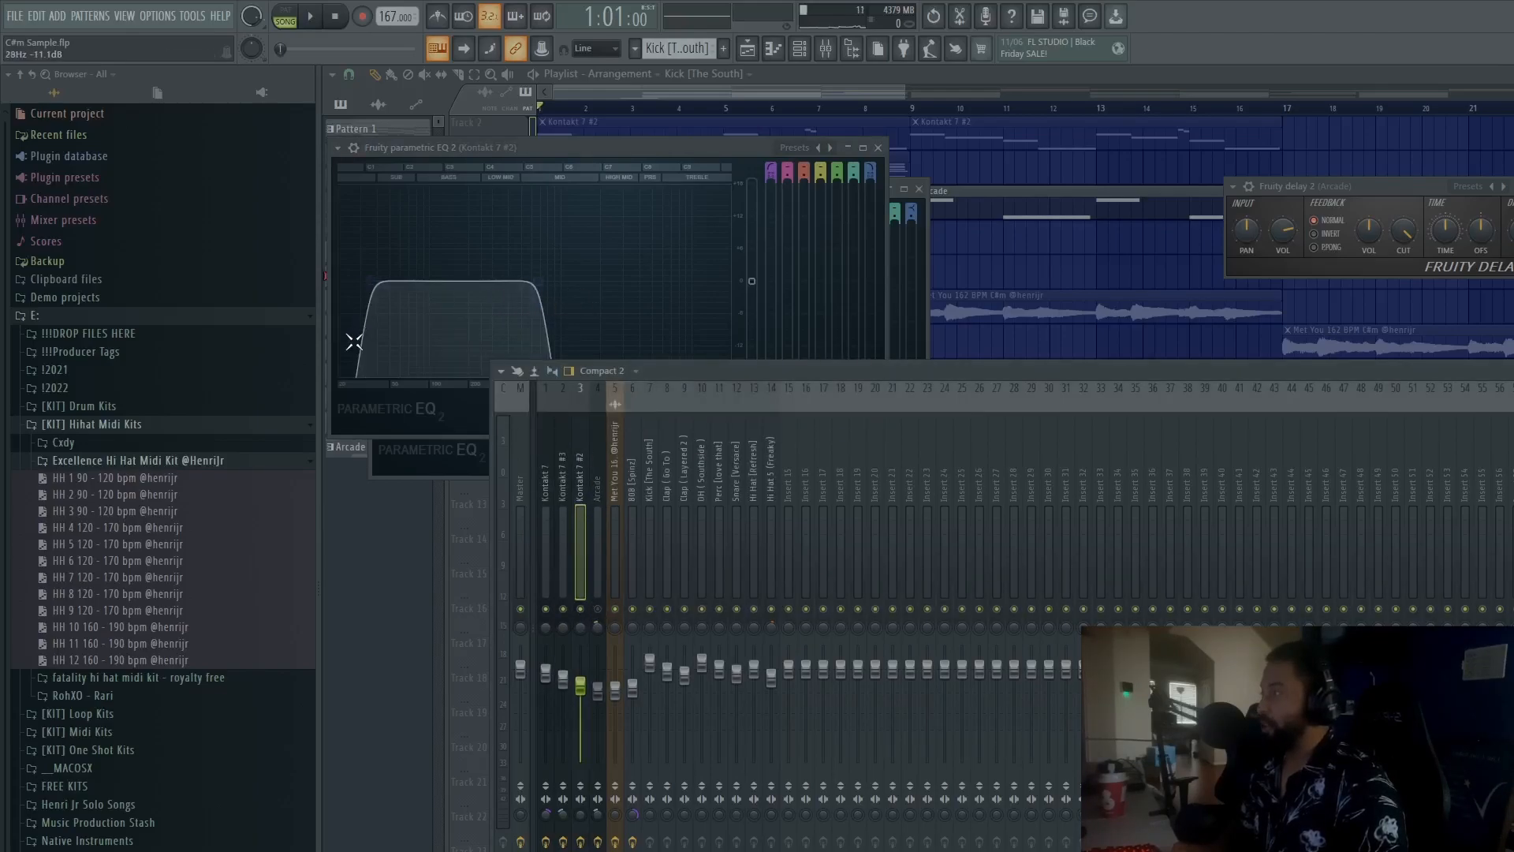
{"action": "left_click", "coordinate": [597, 608]}
Step: Review the Fruity parametric EQ 2 curves on the Kontakt 7 #3 and Kontakt 7 mixer tracks
{"action": "left_click", "coordinate": [560, 564]}
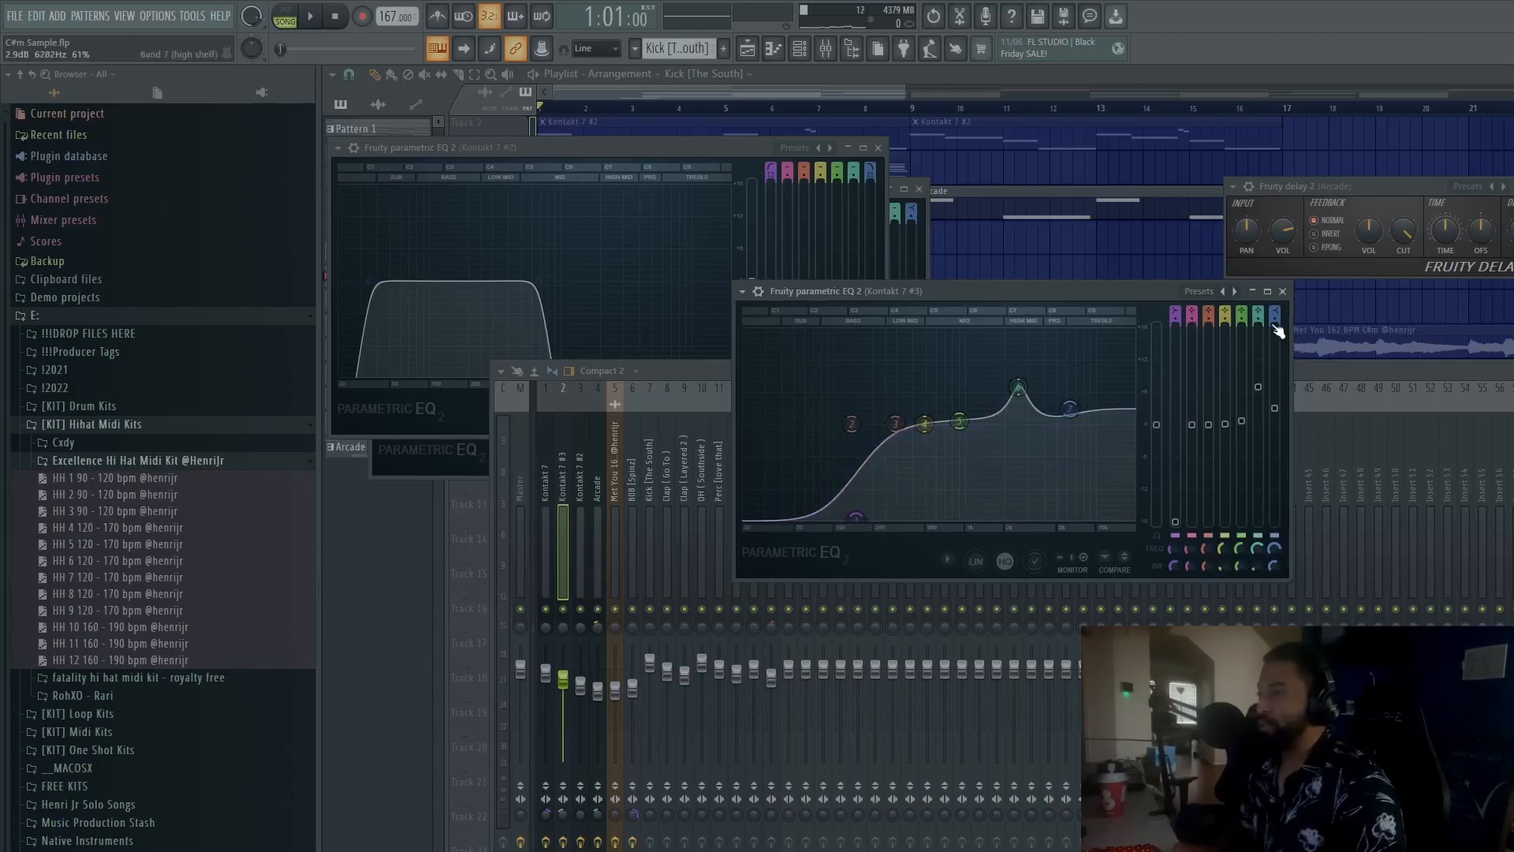
{"action": "left_click", "coordinate": [577, 480]}
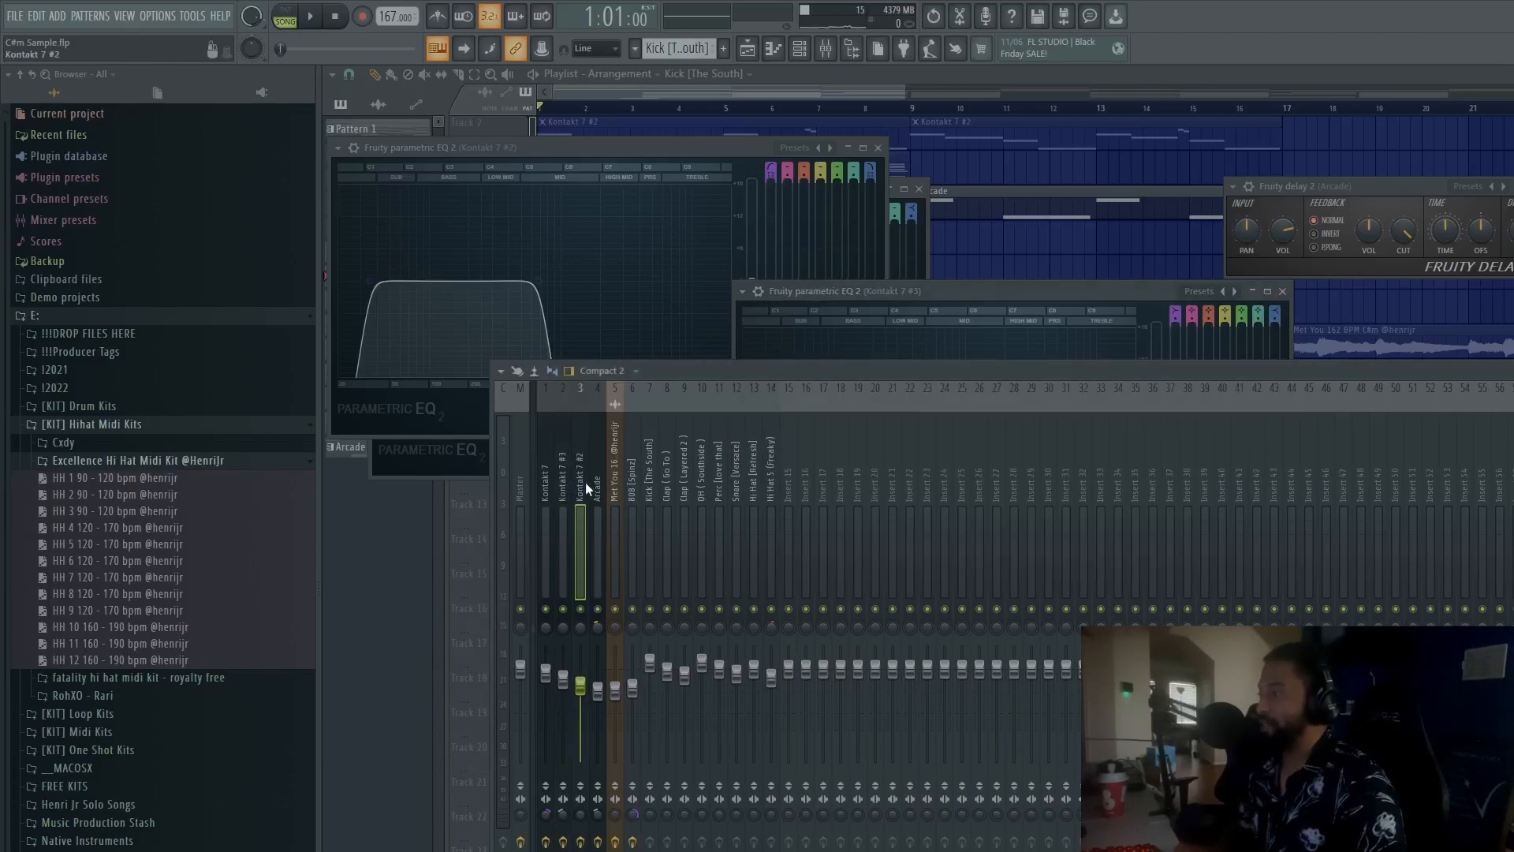
{"action": "left_click", "coordinate": [546, 485]}
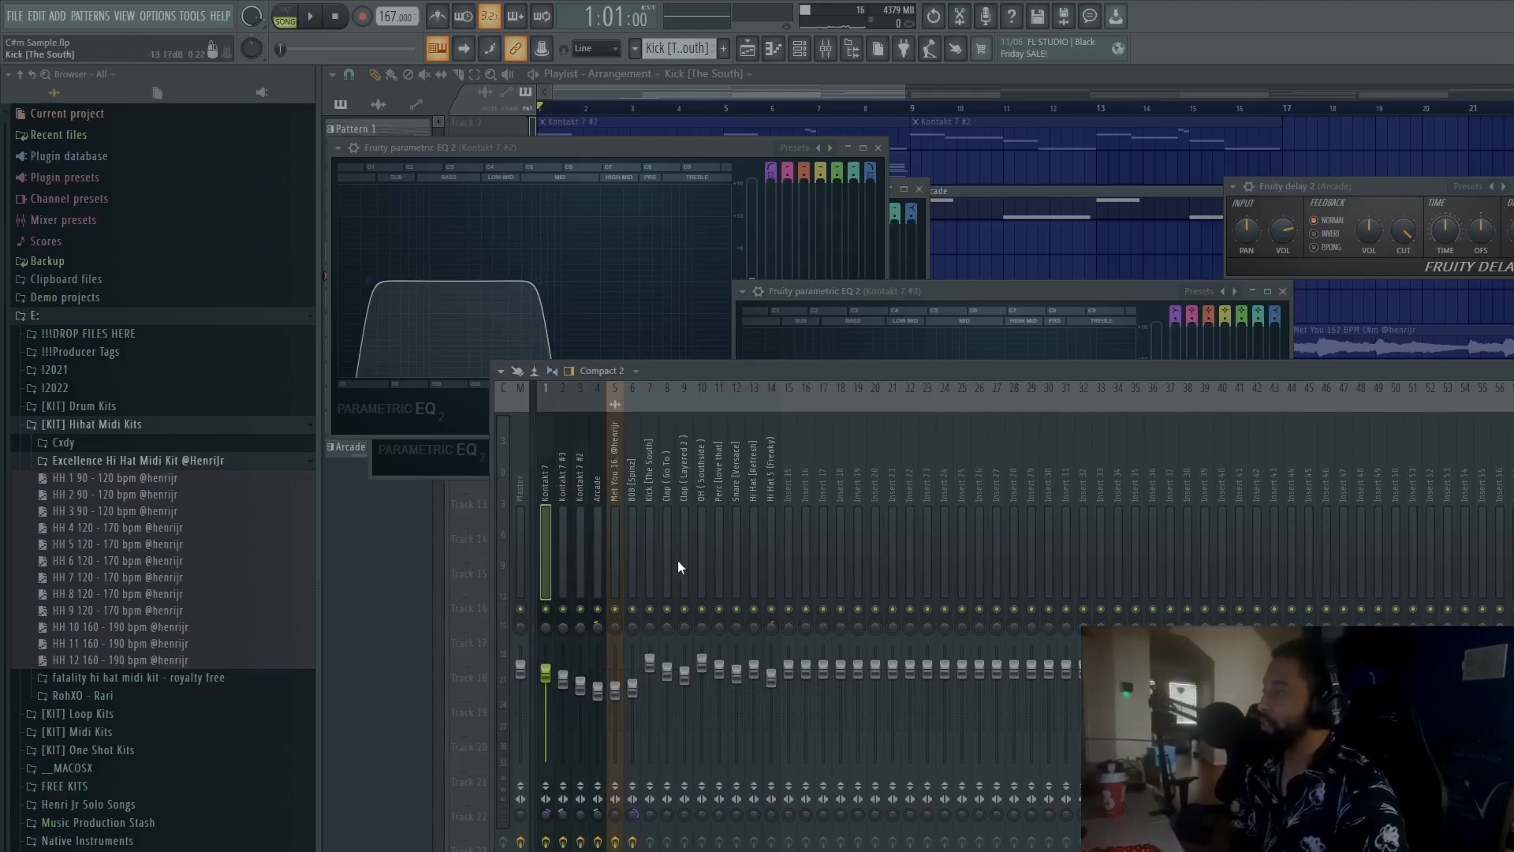
{"action": "left_click", "coordinate": [1510, 445]}
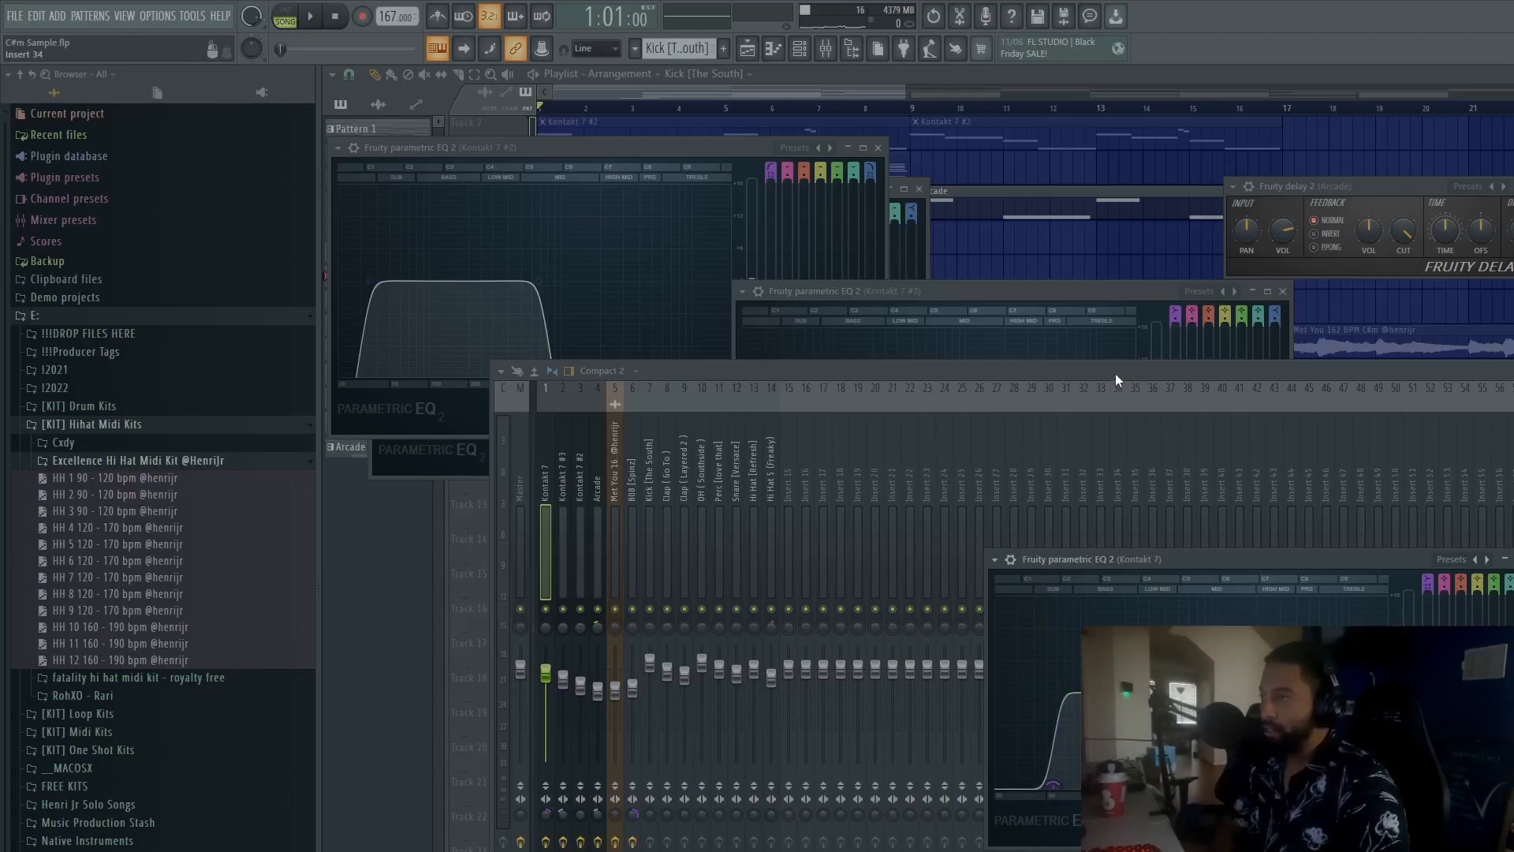
{"action": "left_click_drag", "start_coordinate": [1115, 372], "coordinate": [1177, 385]}
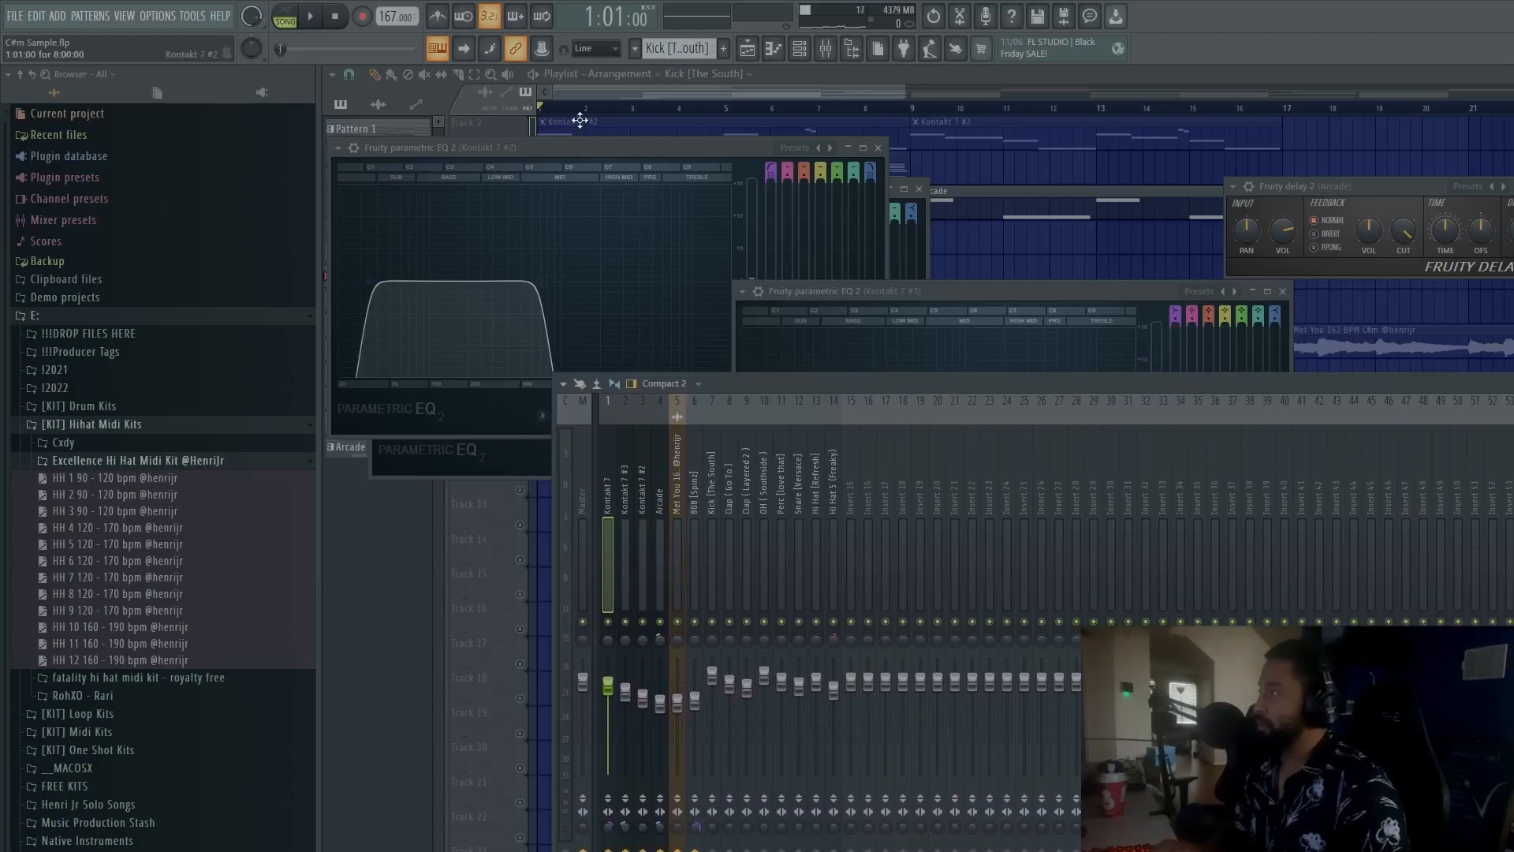
Step: Place the playhead at 1:09:00 and unmute Tracks 1, 2 and 3 in the playlist alongside Track 4
{"action": "left_click", "coordinate": [572, 108]}
{"action": "left_click", "coordinate": [520, 143]}
{"action": "left_click", "coordinate": [519, 178]}
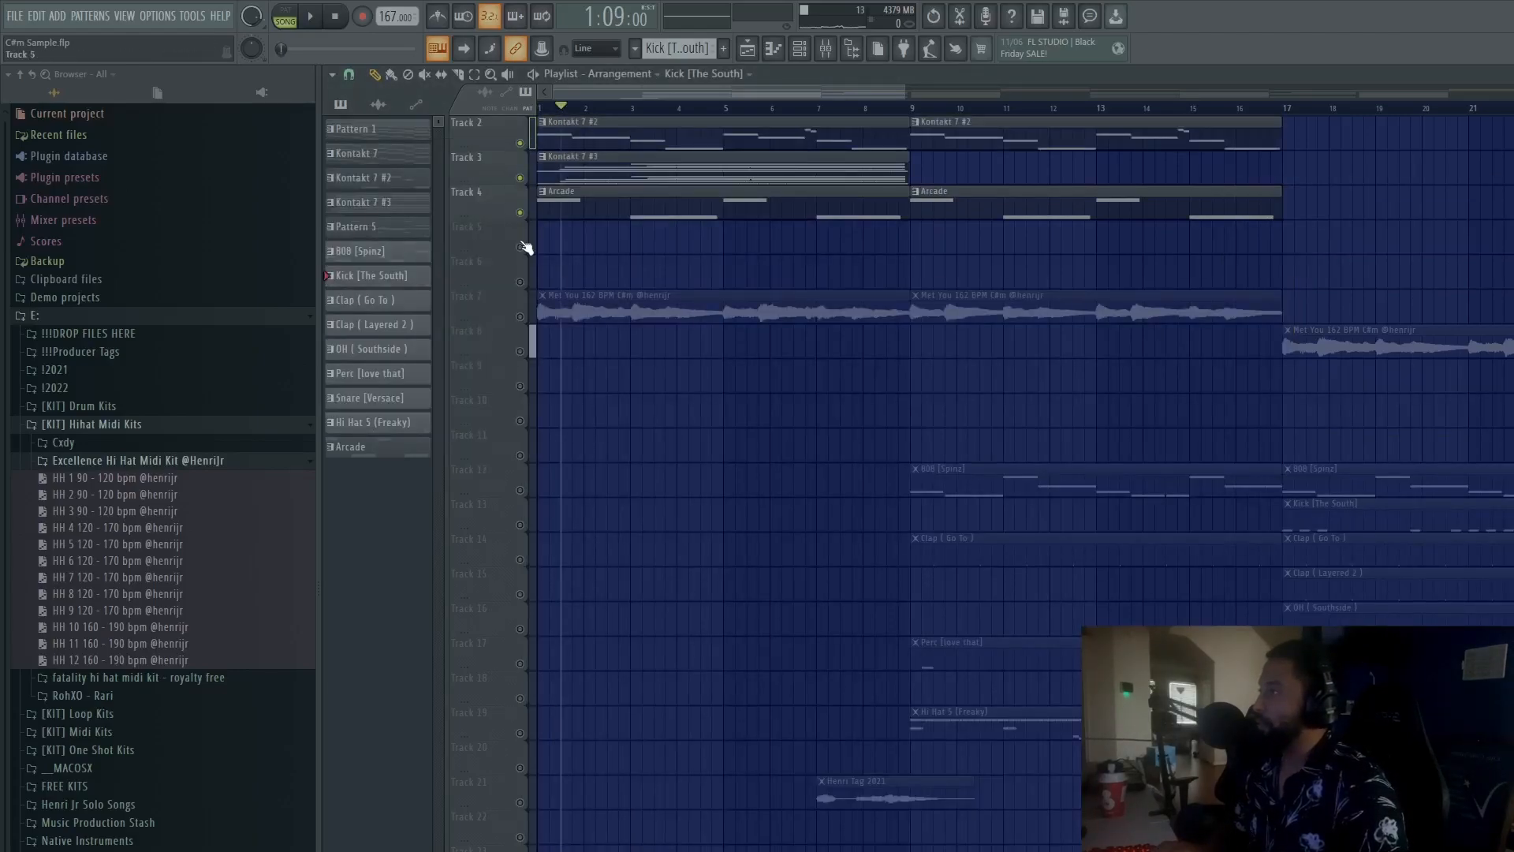
{"action": "scroll", "coordinate": [530, 316], "scroll_direction": "up", "scroll_amount": 1}
{"action": "left_click", "coordinate": [520, 144]}
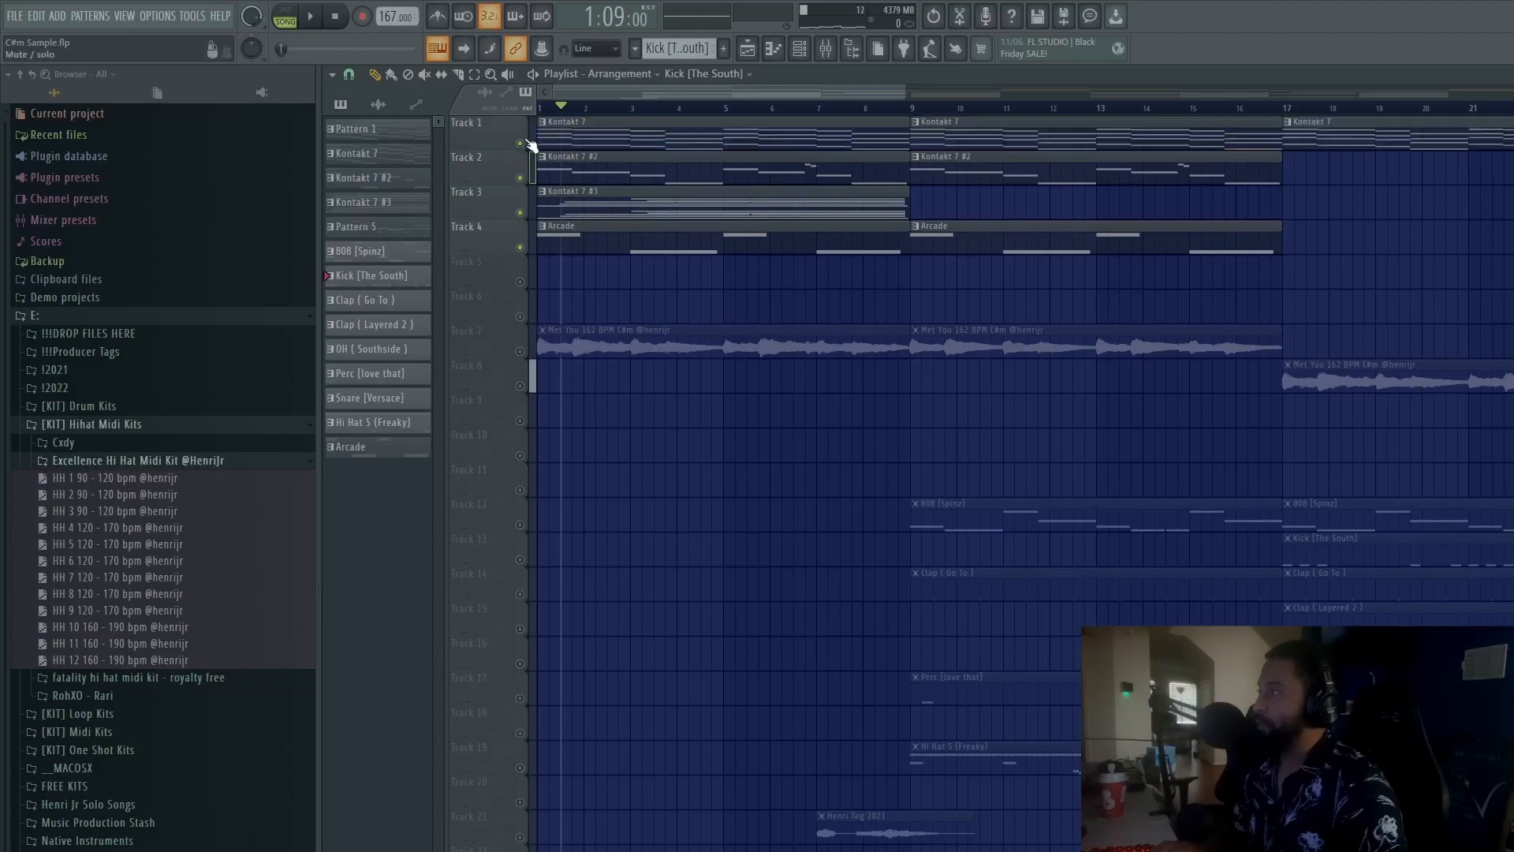
Step: Play the four melody layers with the mixer open, check the Arcade and Master levels, and stop playback
{"action": "left_click", "coordinate": [829, 49]}
{"action": "left_click", "coordinate": [644, 504]}
{"action": "left_click", "coordinate": [656, 499]}
{"action": "key", "text": "space"}
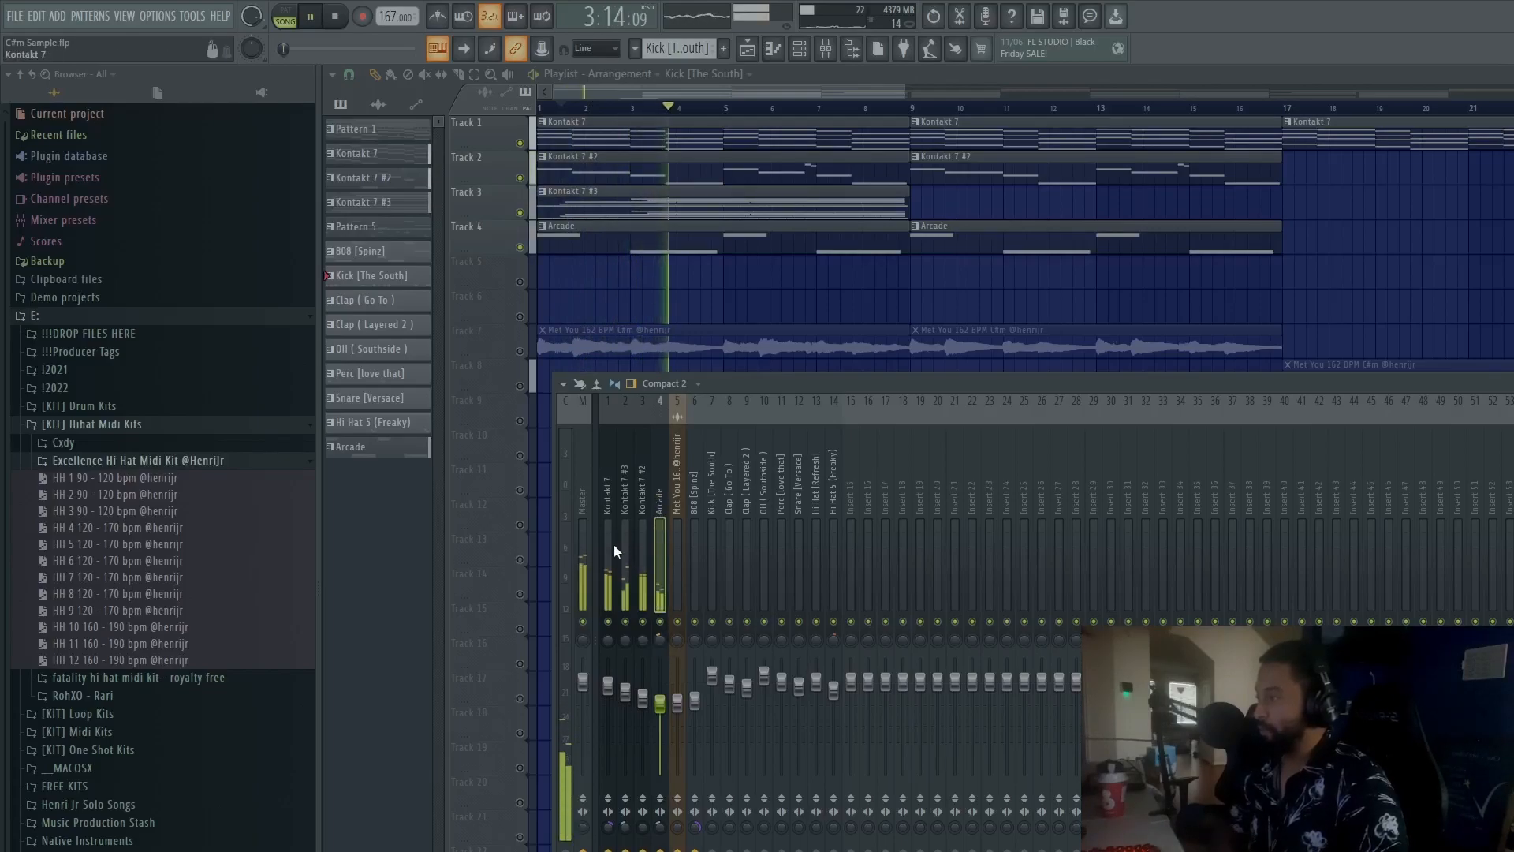
{"action": "left_click", "coordinate": [581, 590]}
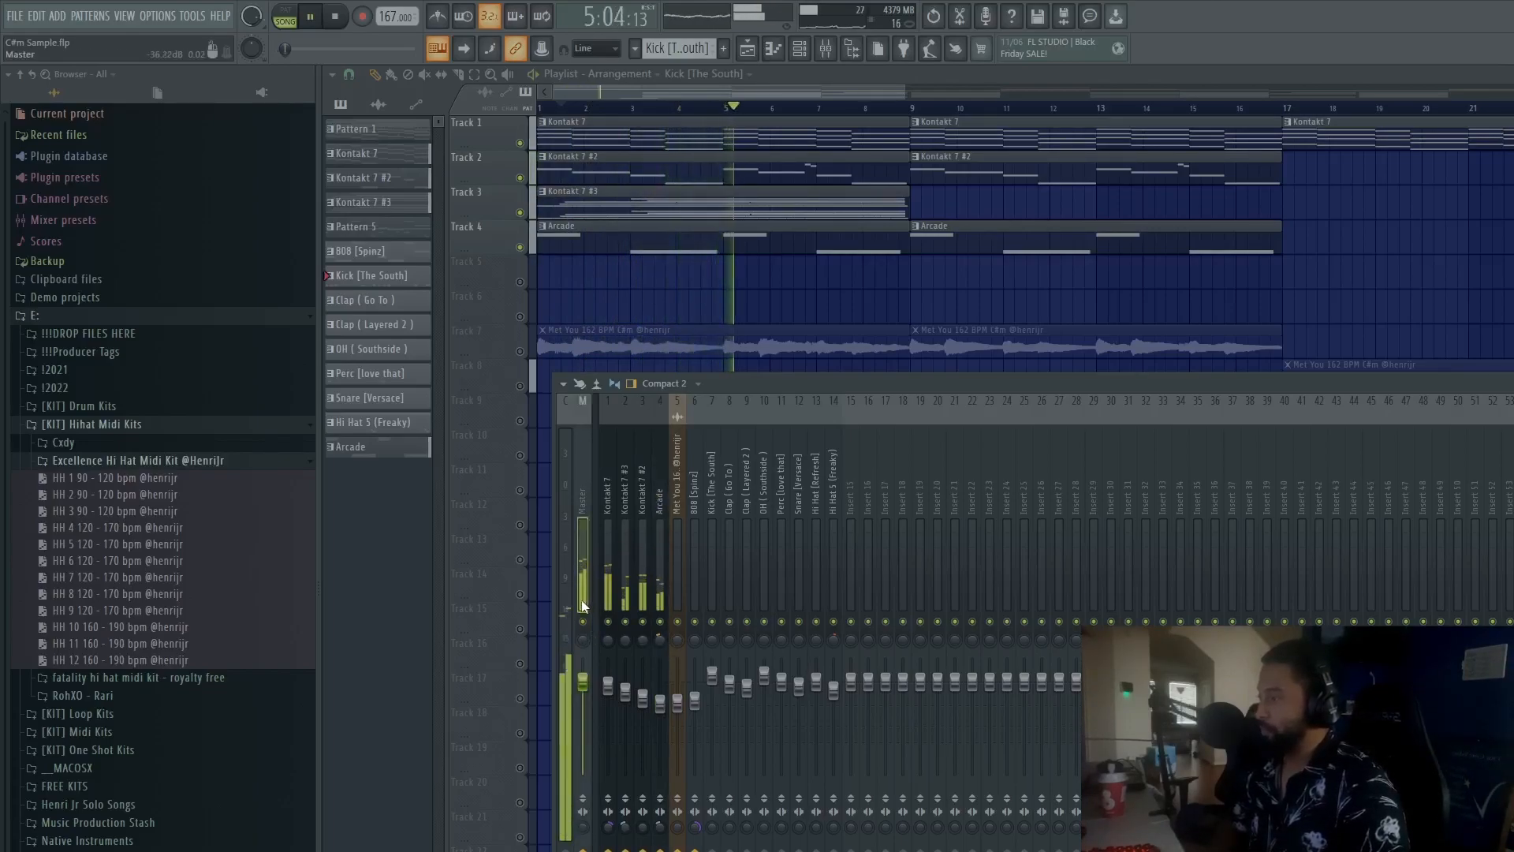
{"action": "key", "text": "space"}
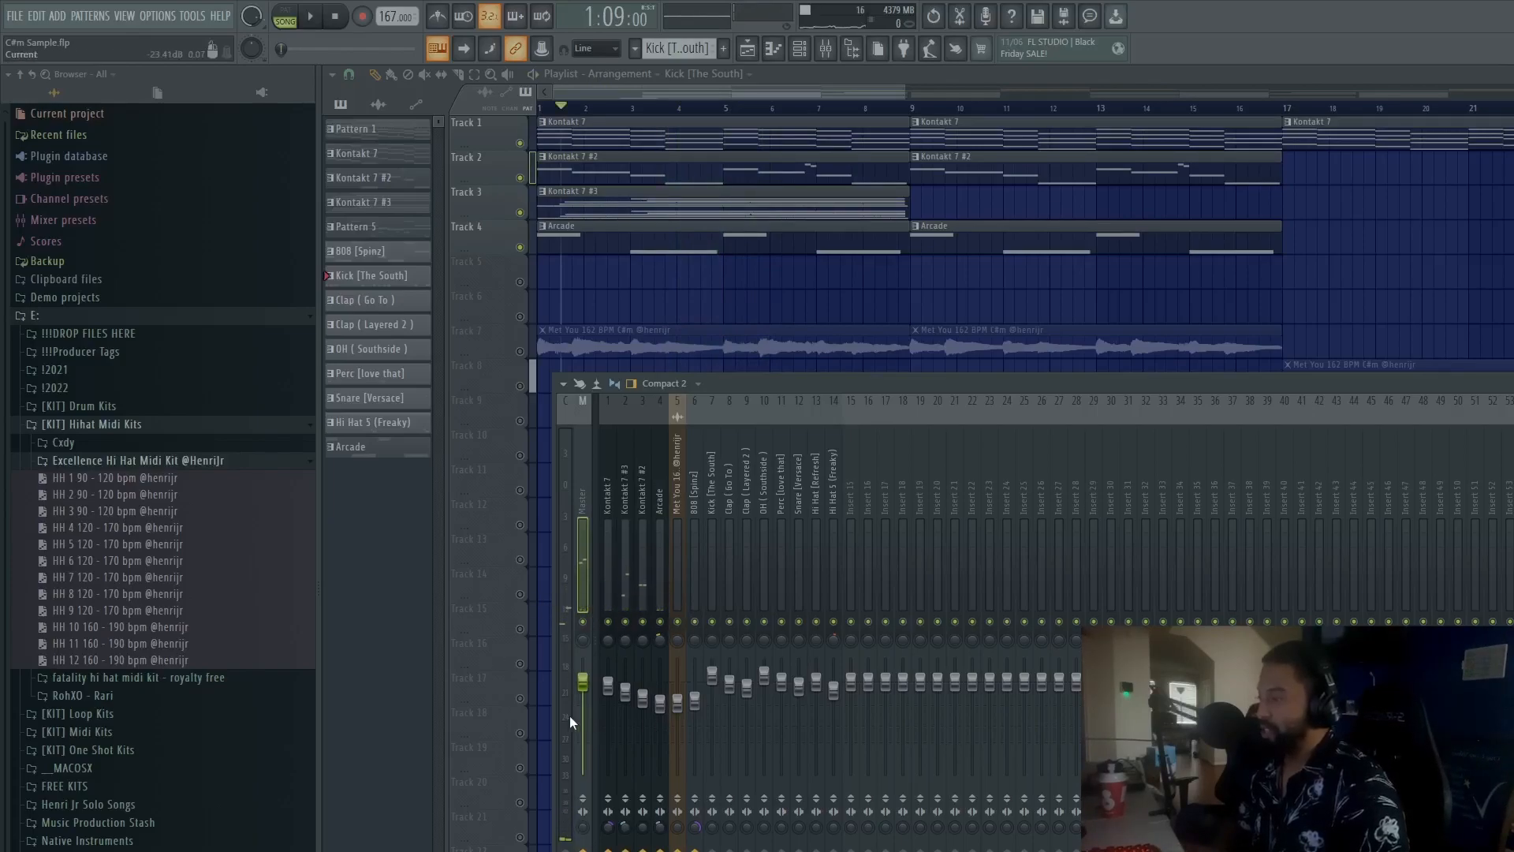
Step: Mute the Arcade, Kontakt 7 #2, Kontakt 7 #3 and Kontakt 7 tracks in the mixer
{"action": "left_click", "coordinate": [660, 621]}
{"action": "left_click", "coordinate": [642, 622]}
{"action": "left_click", "coordinate": [625, 622]}
{"action": "left_click", "coordinate": [608, 621]}
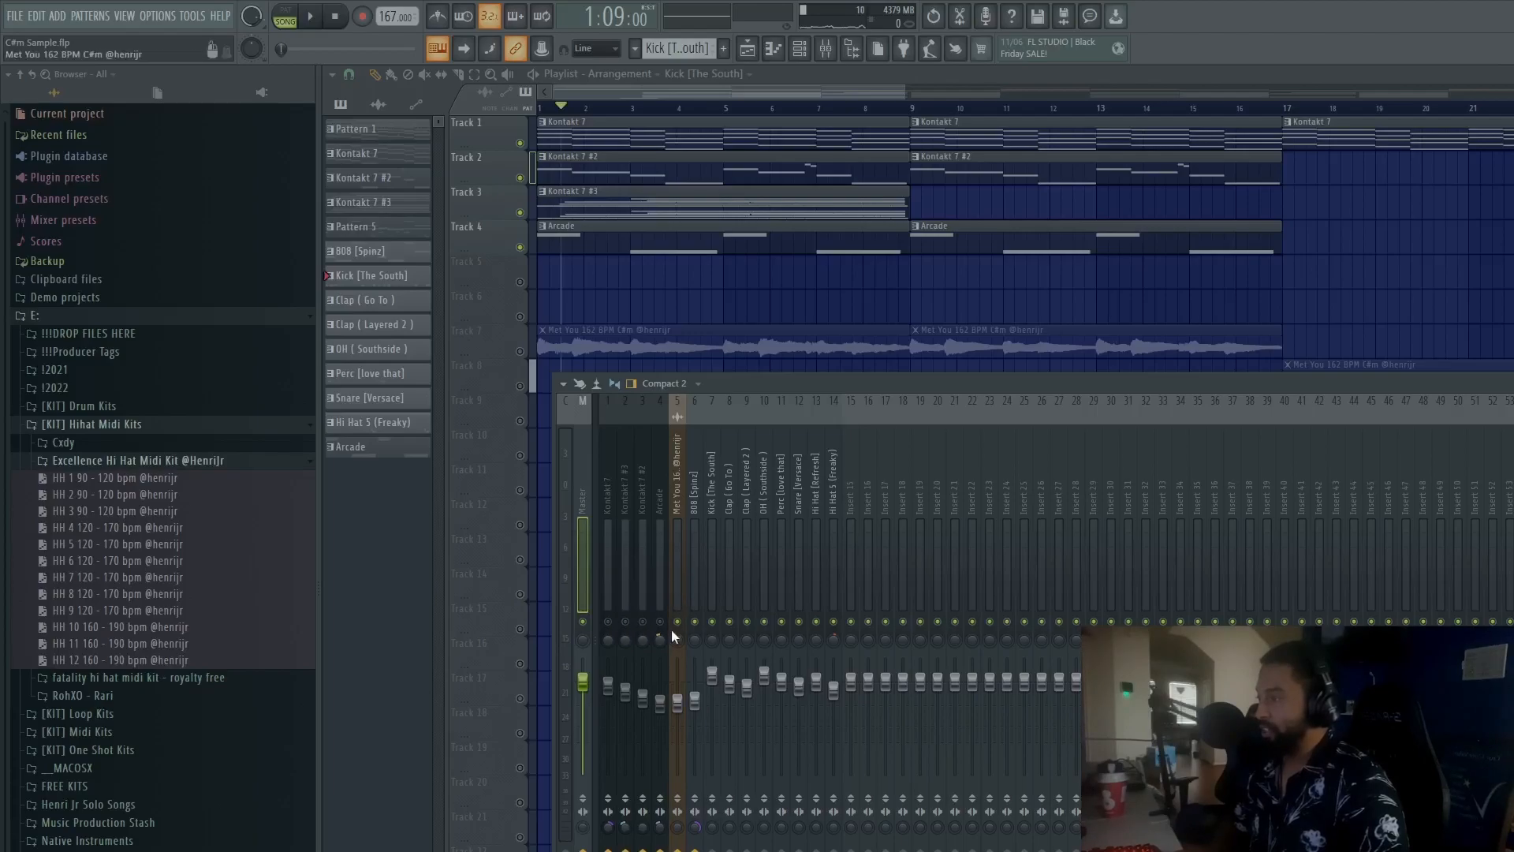
Step: Unmute playlist Track 7 with the Met You audio clips, play it while watching the mixer levels, and stop
{"action": "left_click", "coordinate": [520, 352]}
{"action": "key", "text": "space"}
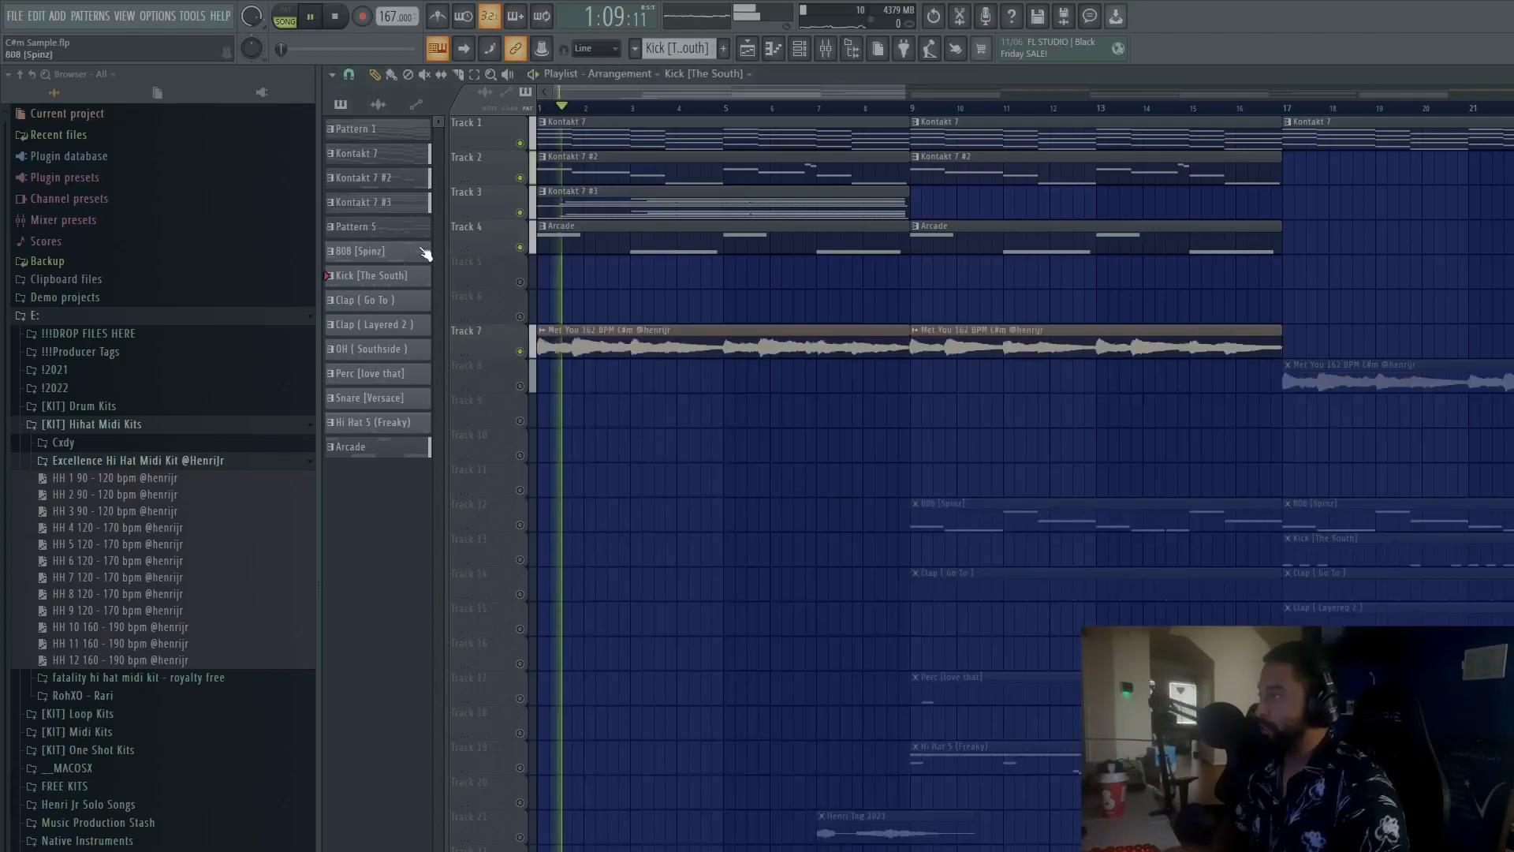
{"action": "left_click", "coordinate": [822, 56]}
{"action": "left_click_drag", "start_coordinate": [944, 406], "coordinate": [868, 346]}
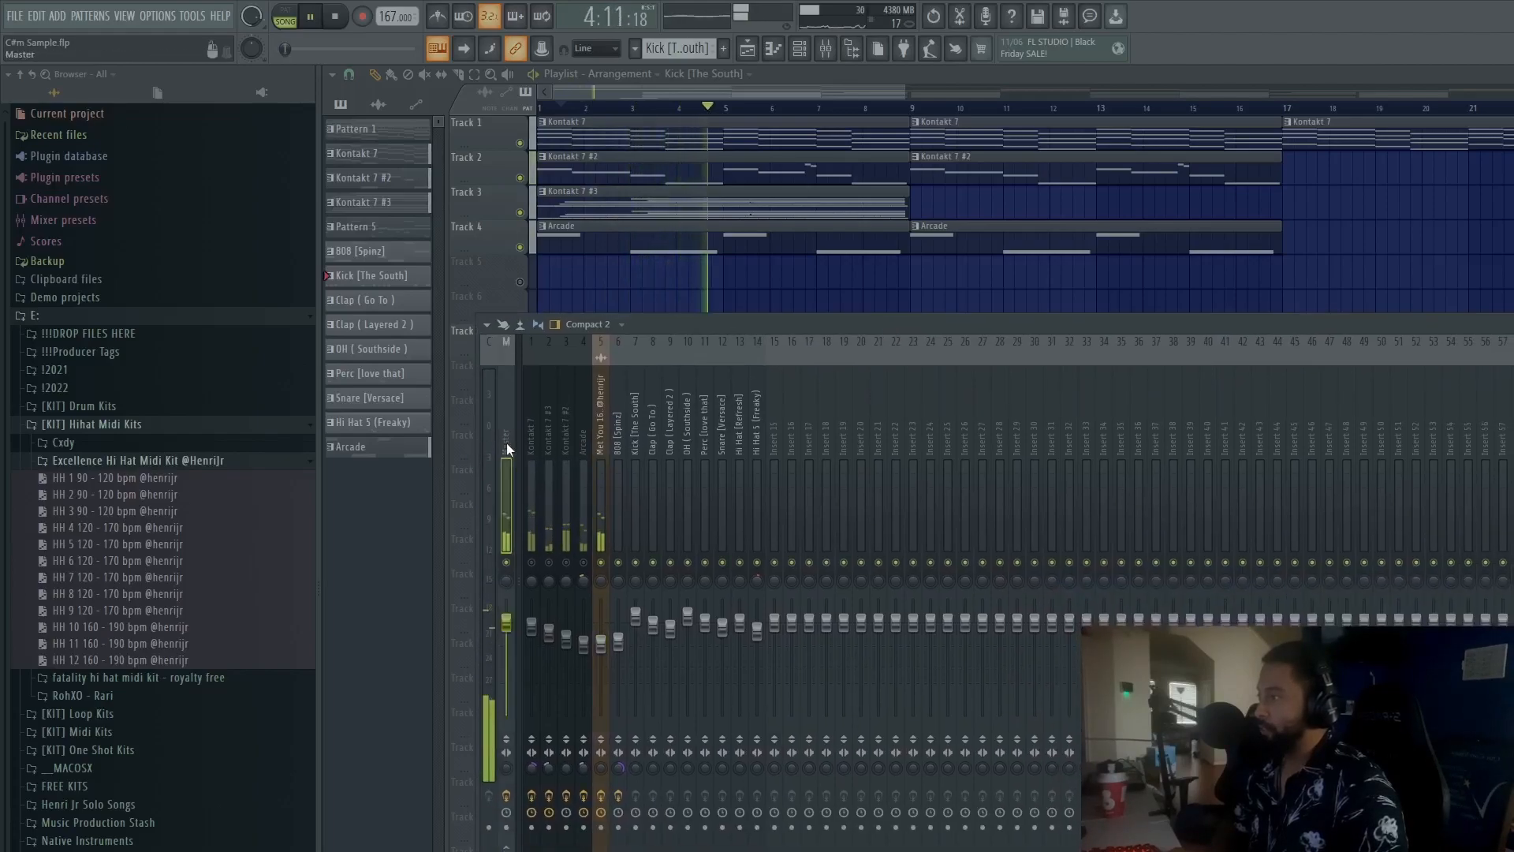
{"action": "left_click_drag", "start_coordinate": [863, 329], "coordinate": [1213, 388]}
{"action": "key", "text": "space"}
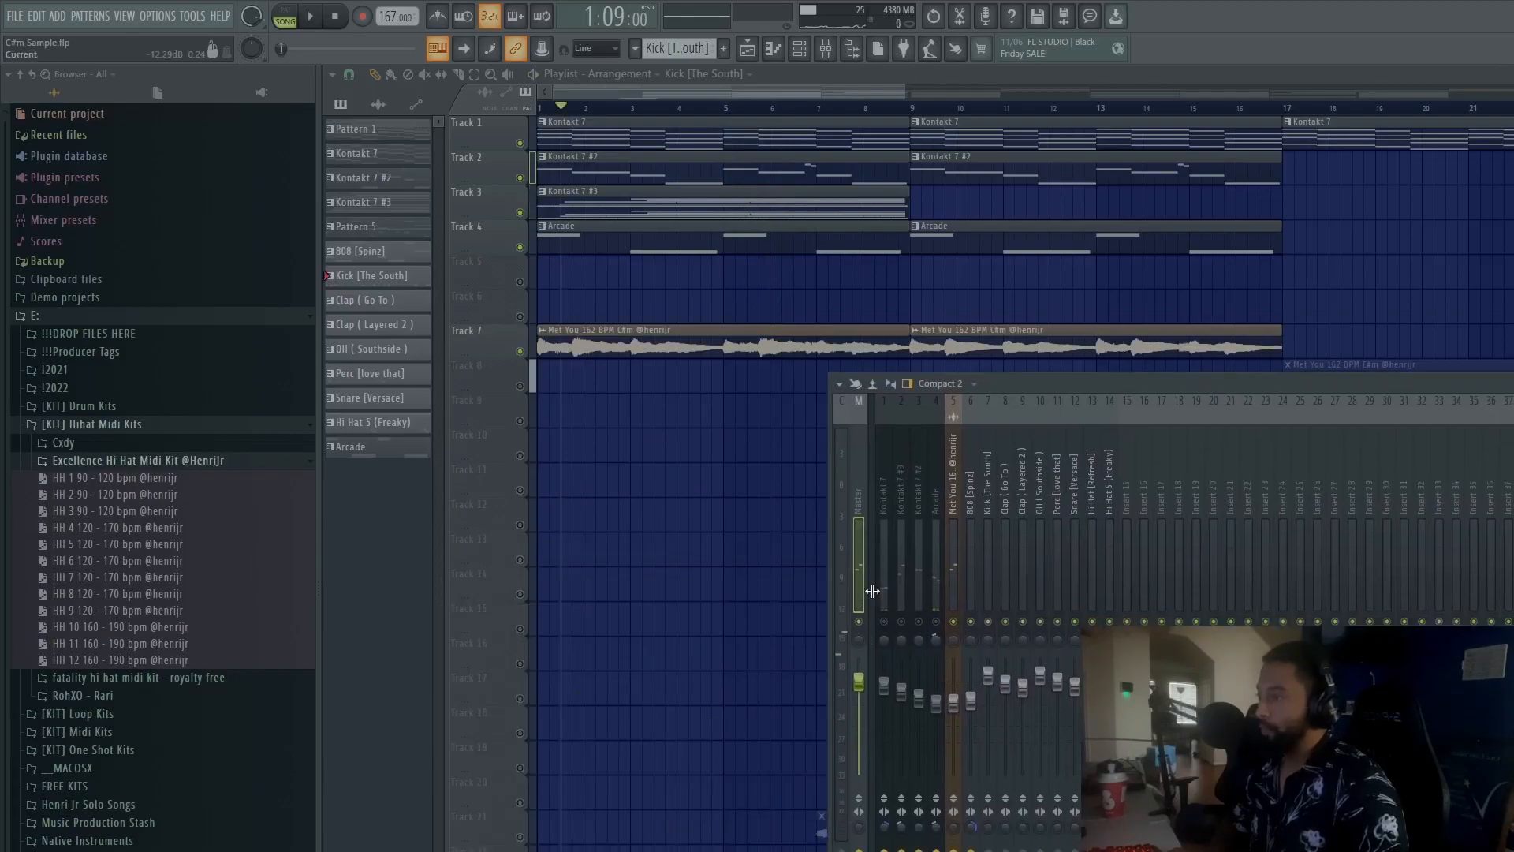
Step: Move the playhead to 7:05:00, unmute the sample, drum and tag tracks in the playlist, and mute Tracks 1 to 4
{"action": "left_click_drag", "start_coordinate": [1076, 385], "coordinate": [740, 384]}
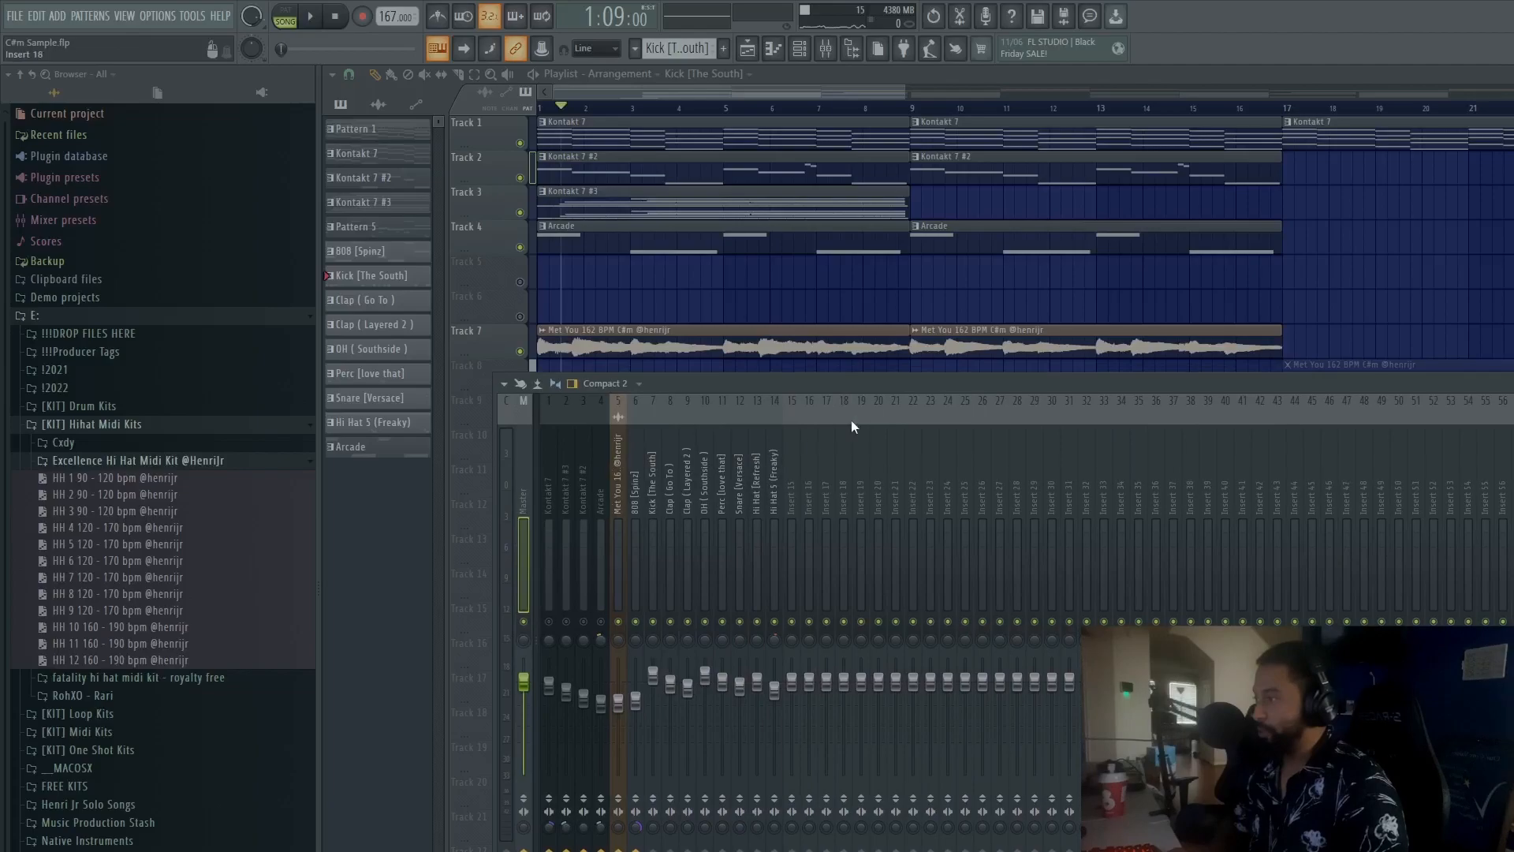
{"action": "left_click_drag", "start_coordinate": [986, 387], "coordinate": [910, 618]}
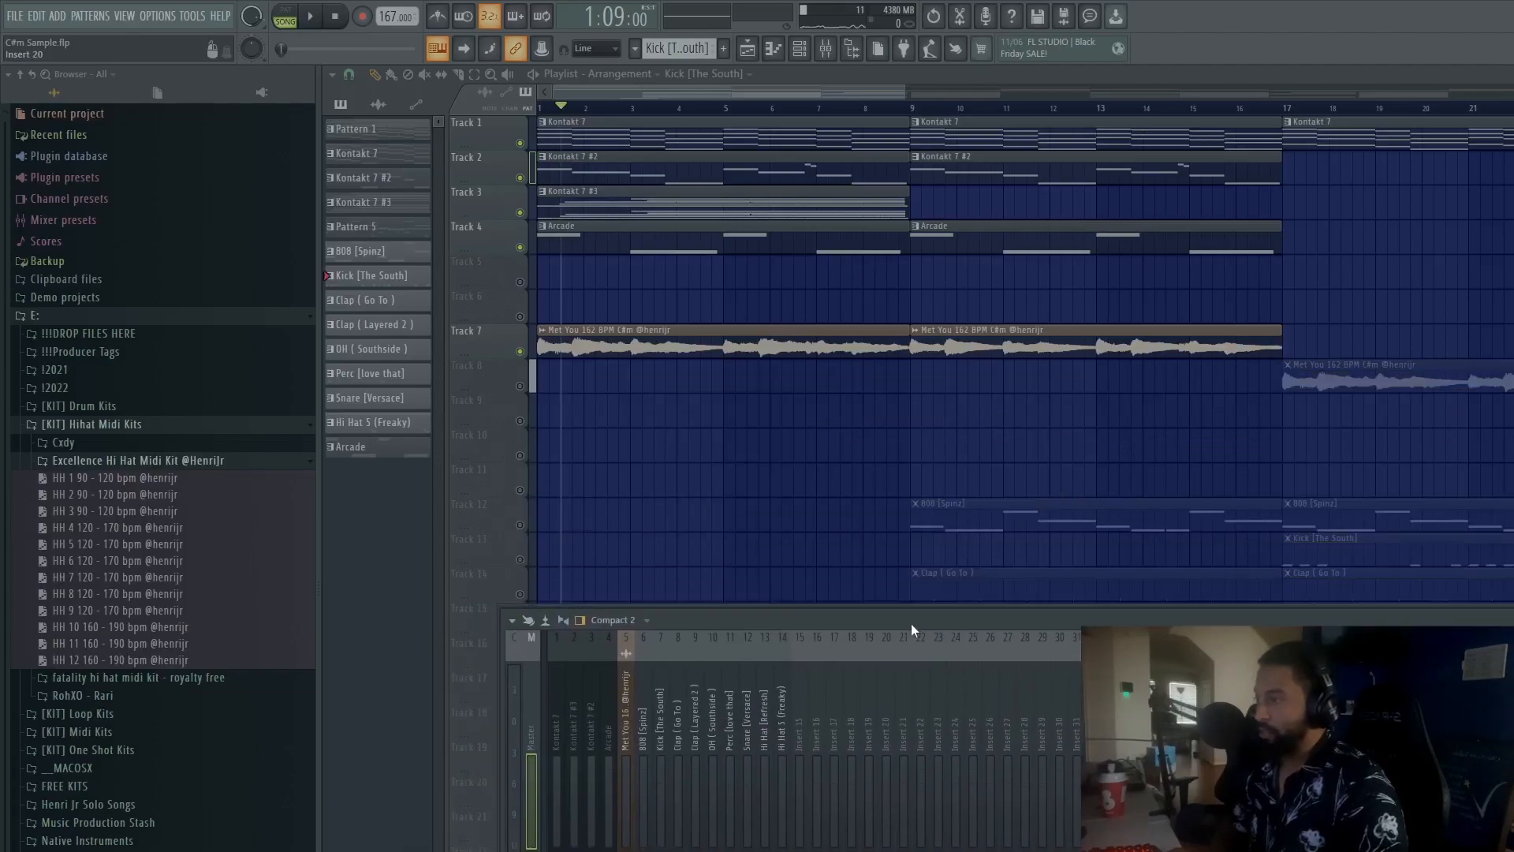
{"action": "left_click_drag", "start_coordinate": [896, 111], "coordinate": [834, 110]}
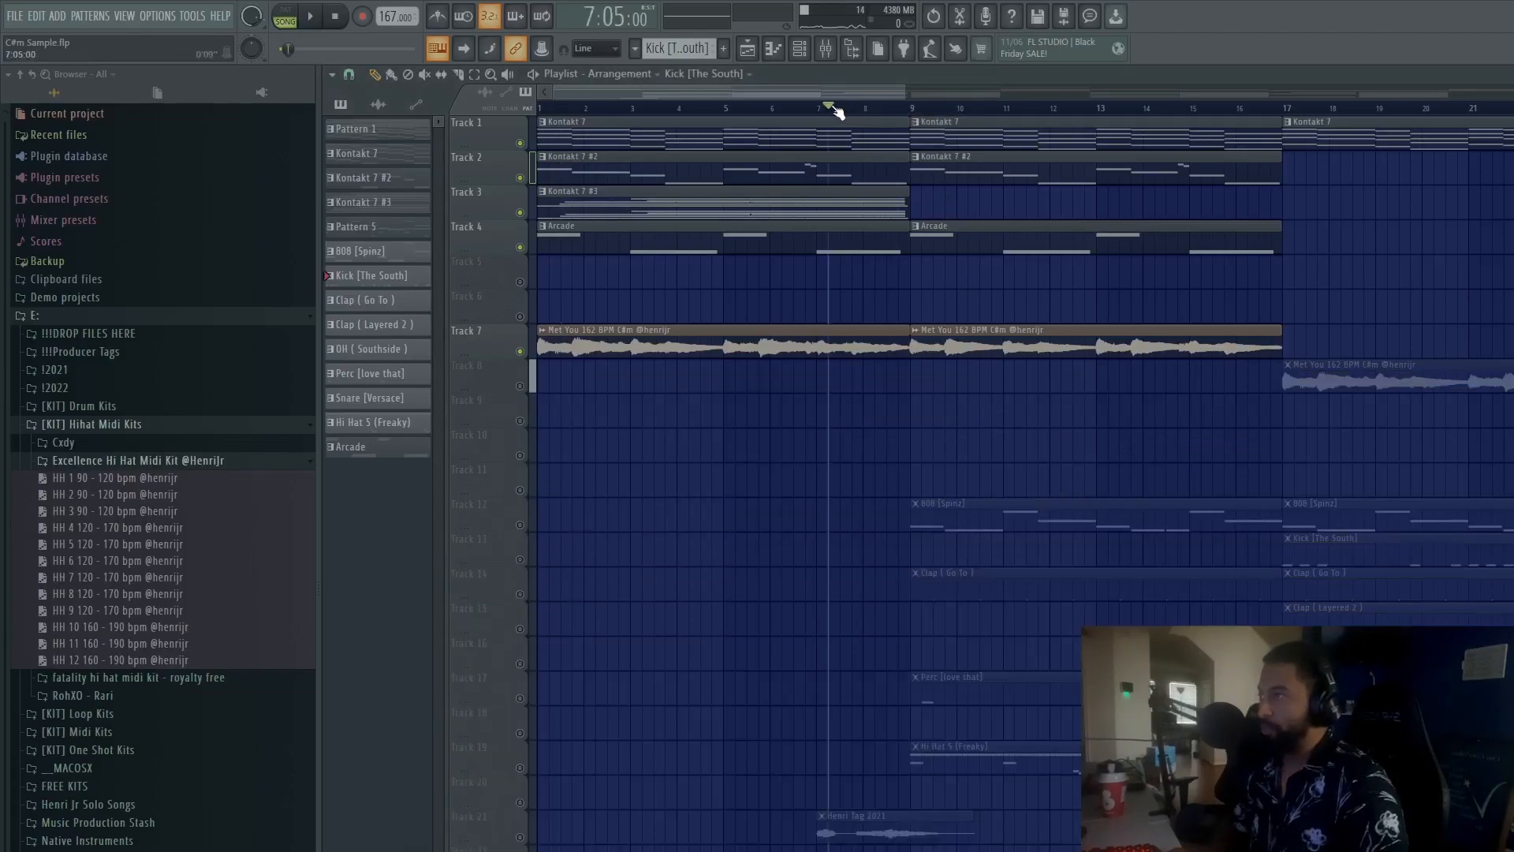
{"action": "left_click", "coordinate": [519, 528]}
{"action": "right_click", "coordinate": [519, 528]}
{"action": "right_click", "coordinate": [519, 528]}
{"action": "left_click_drag", "start_coordinate": [519, 247], "coordinate": [520, 142]}
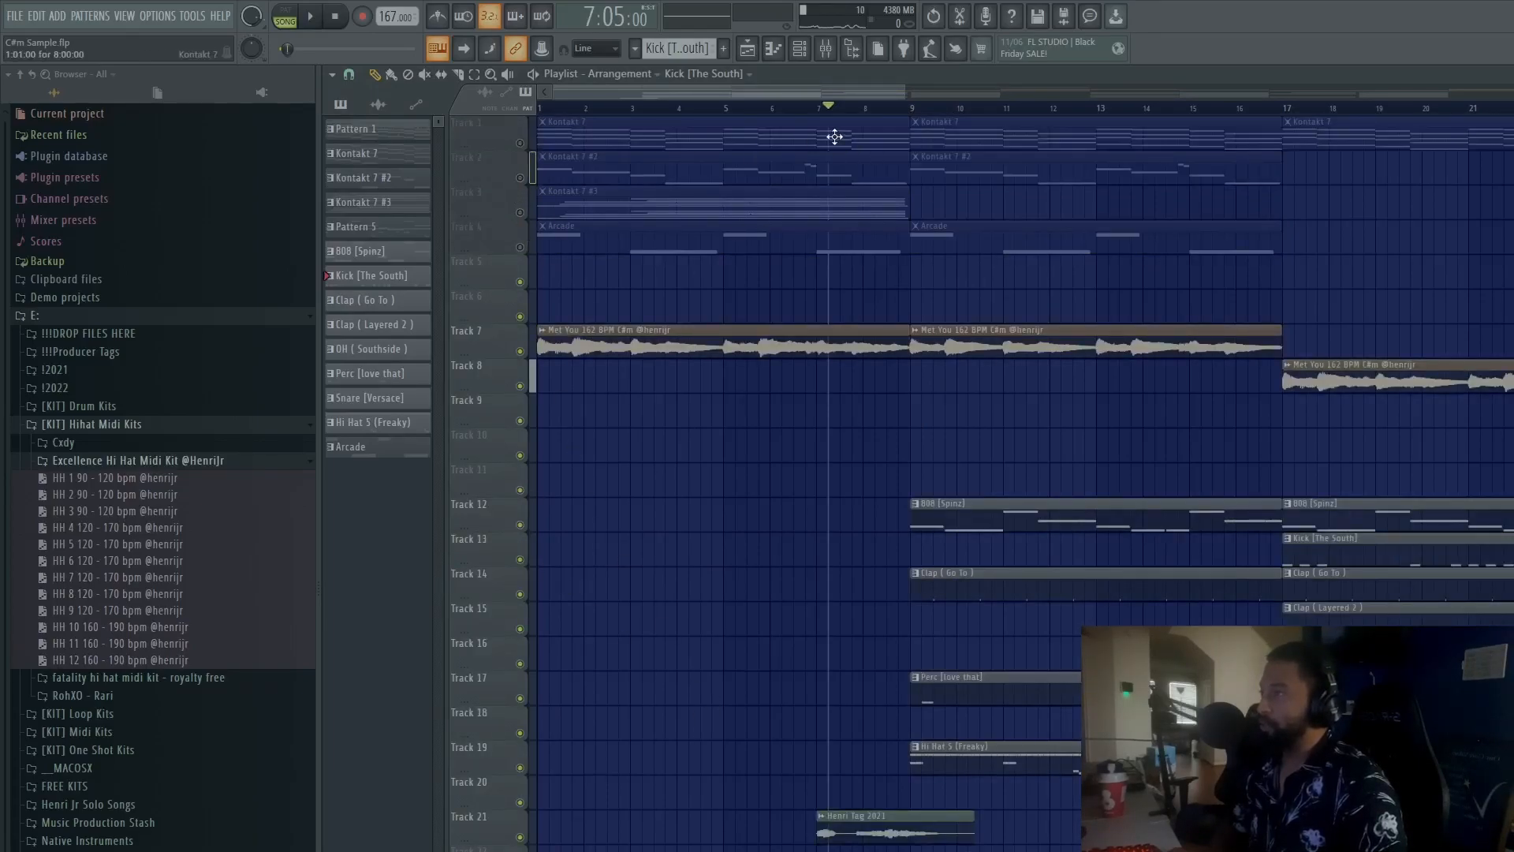
Step: Play the arrangement from 4:13:00 and check the 808 [Spinz], Perc [love that] and Hi Hat 5 [Freaky] levels in the mixer
{"action": "key", "text": "space"}
{"action": "left_click", "coordinate": [711, 106]}
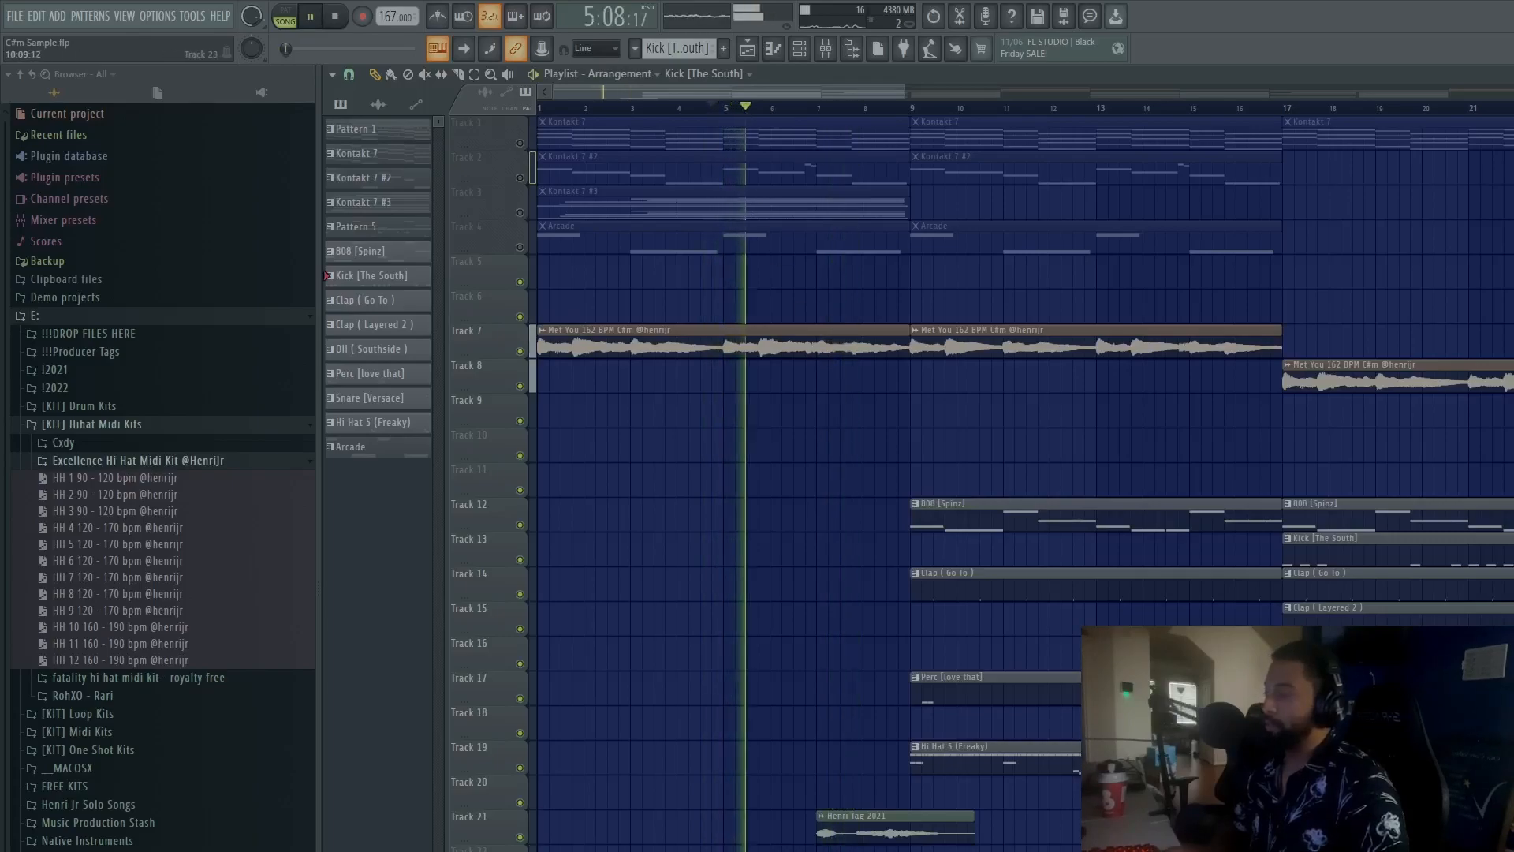
{"action": "key", "text": "F9"}
{"action": "left_click_drag", "start_coordinate": [825, 618], "coordinate": [867, 452]}
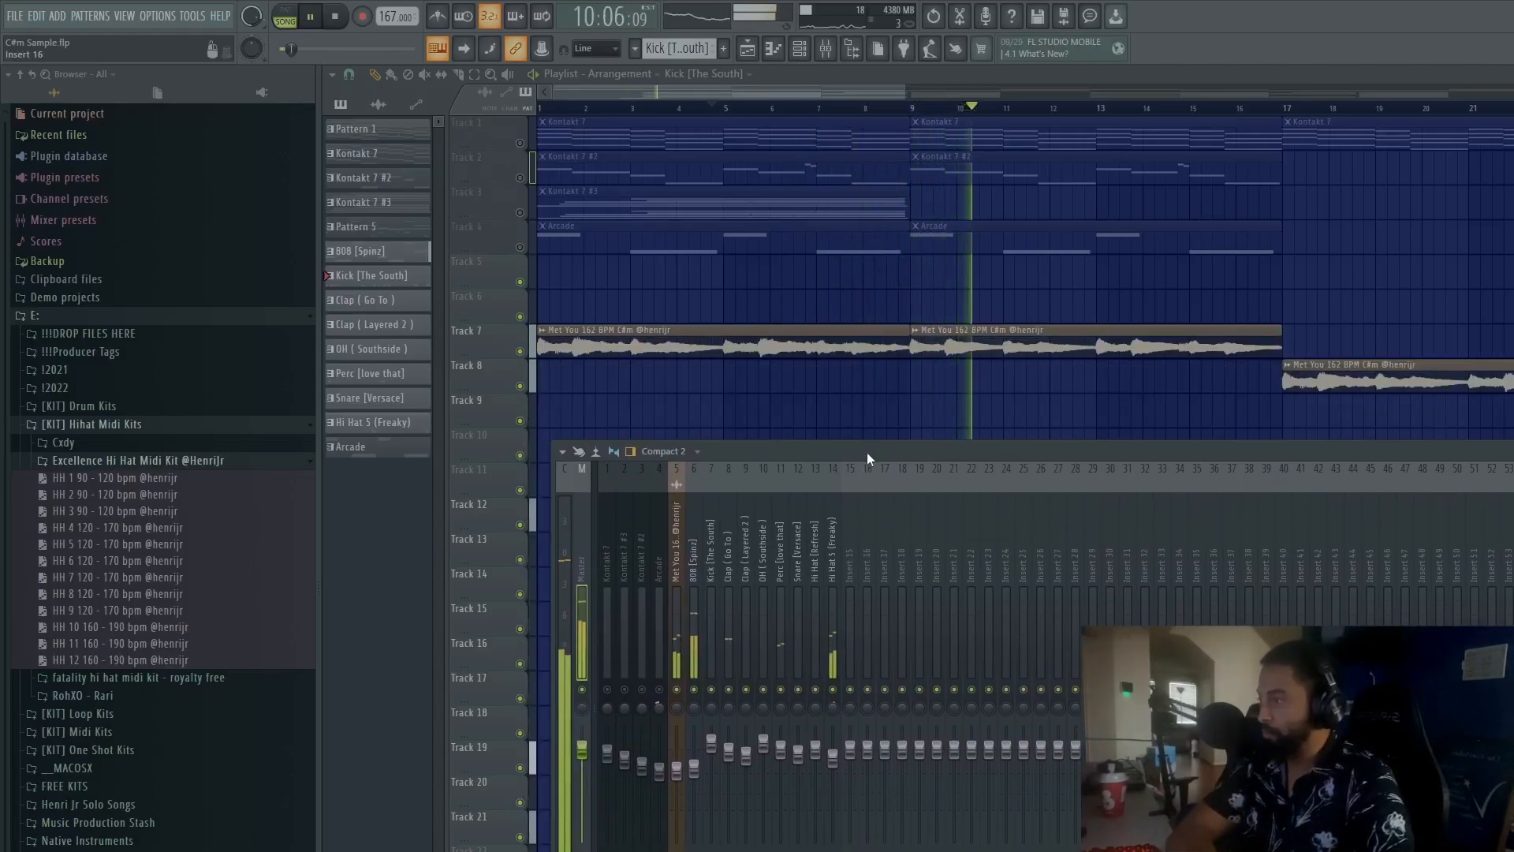
{"action": "left_click", "coordinate": [698, 631]}
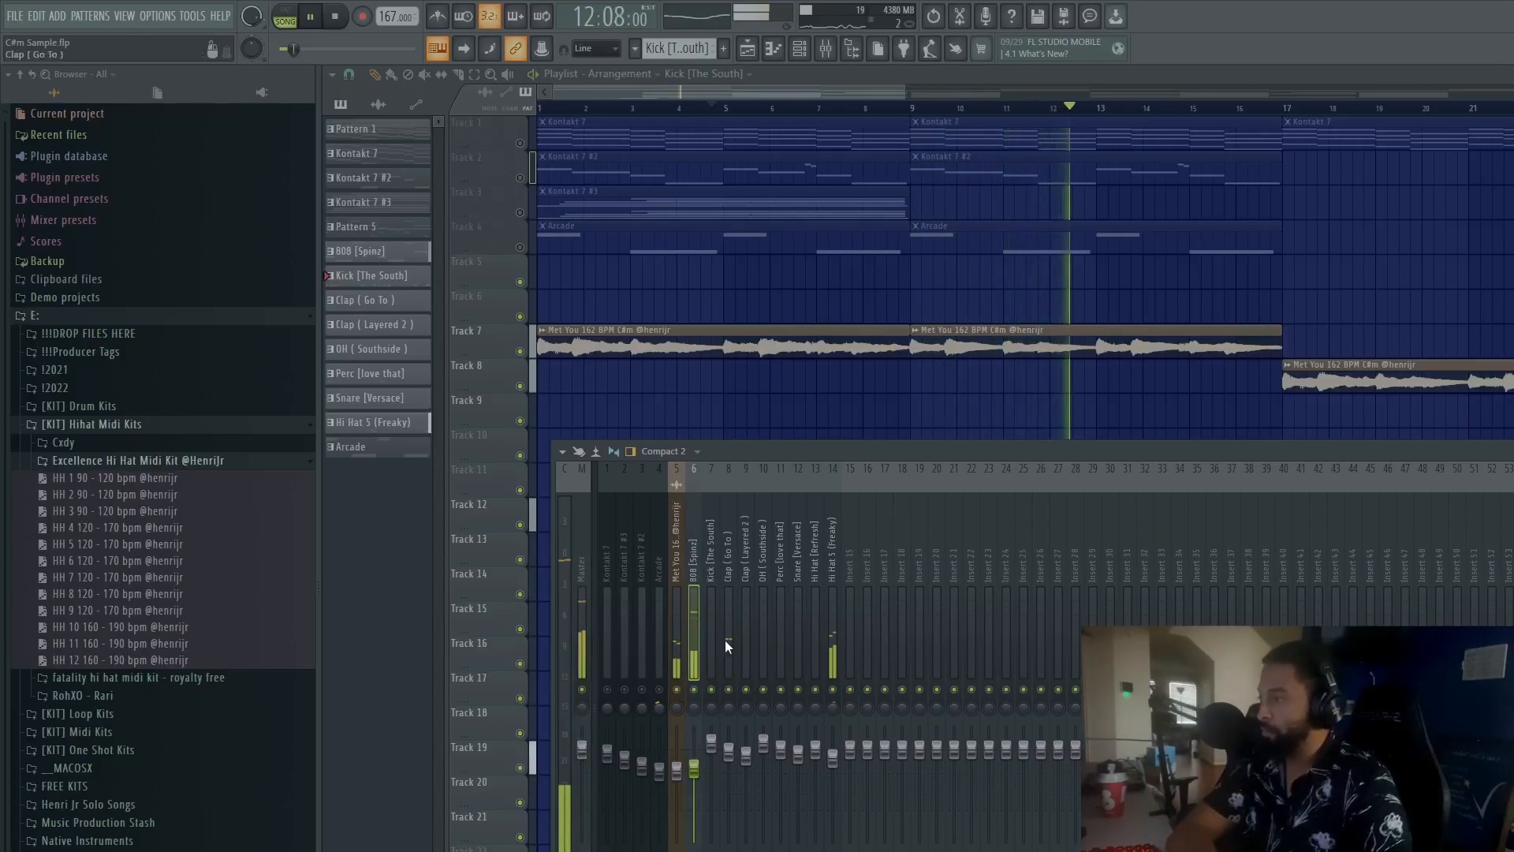
{"action": "left_click", "coordinate": [779, 652]}
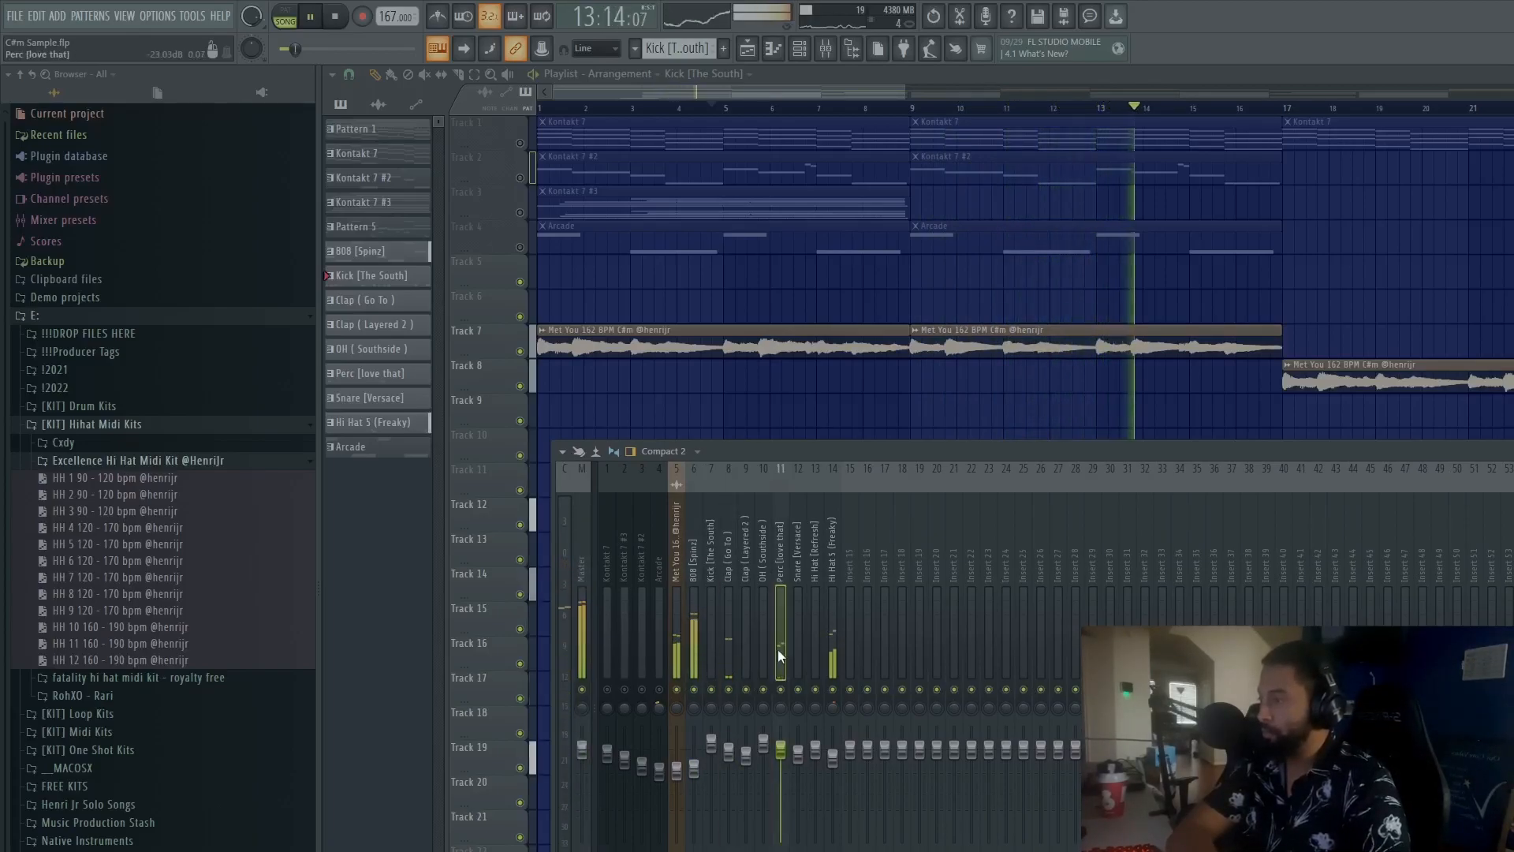
{"action": "left_click", "coordinate": [828, 640]}
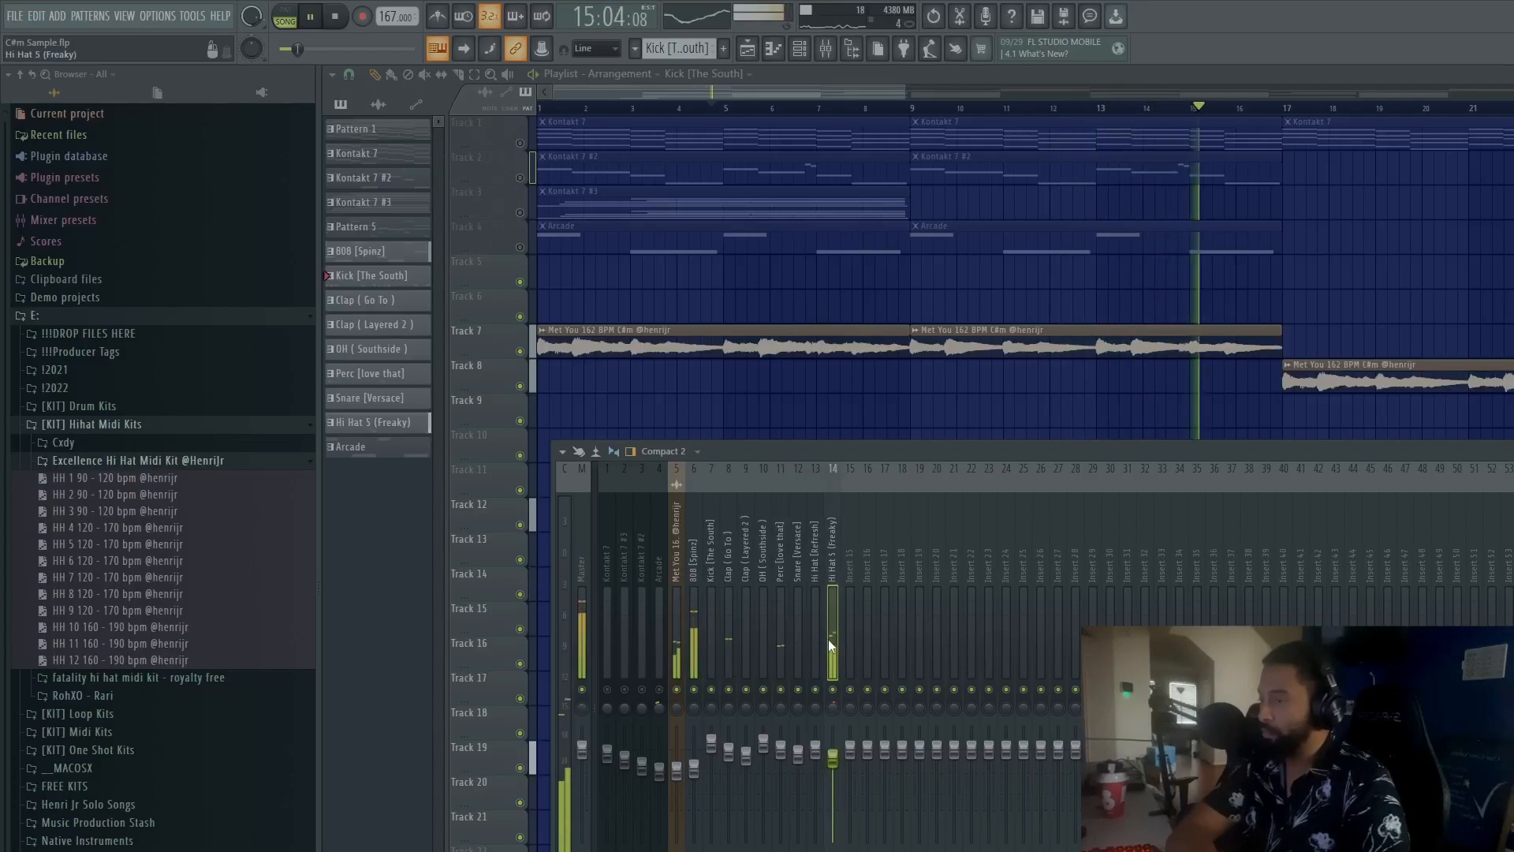
{"action": "left_click_drag", "start_coordinate": [981, 452], "coordinate": [916, 675]}
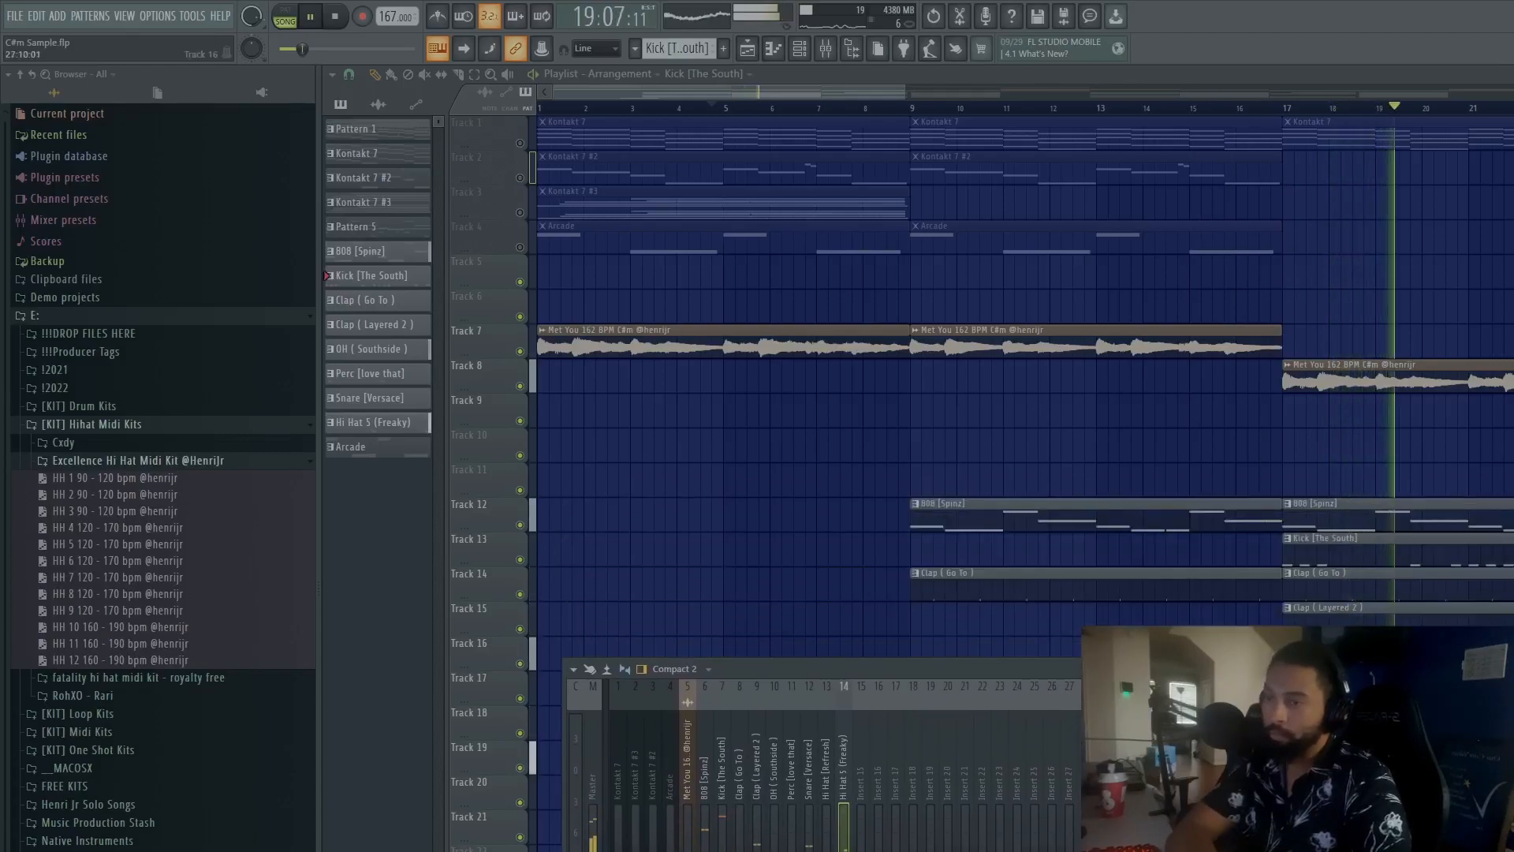
Step: Stop playback, review the Fruity parametric EQ 2 on the 808 [Spinz] mixer track and close it
{"action": "left_click_drag", "start_coordinate": [1491, 668], "coordinate": [1412, 49]}
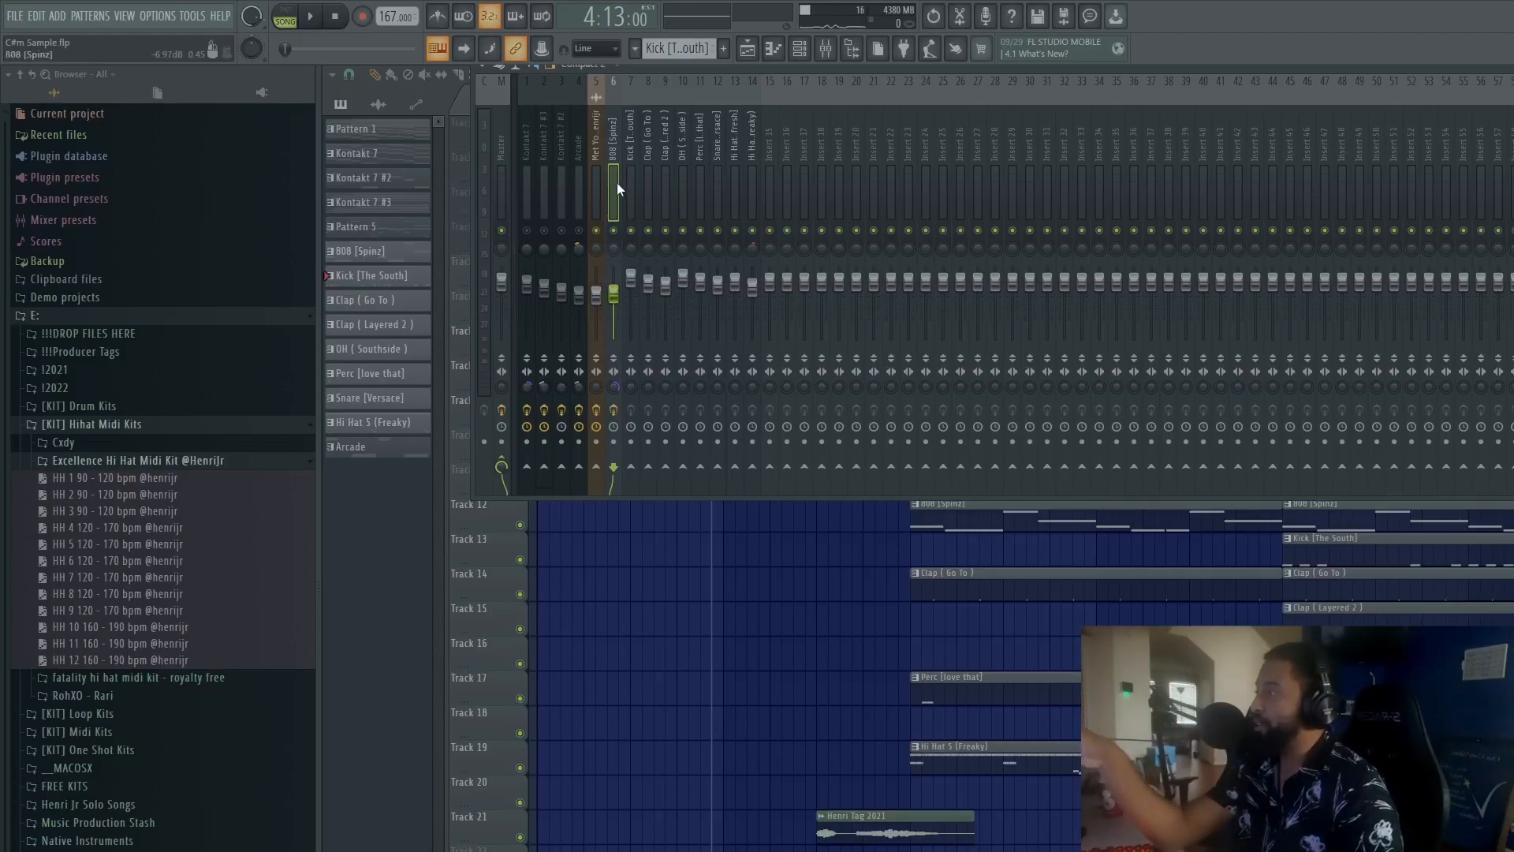
{"action": "left_click", "coordinate": [1511, 150]}
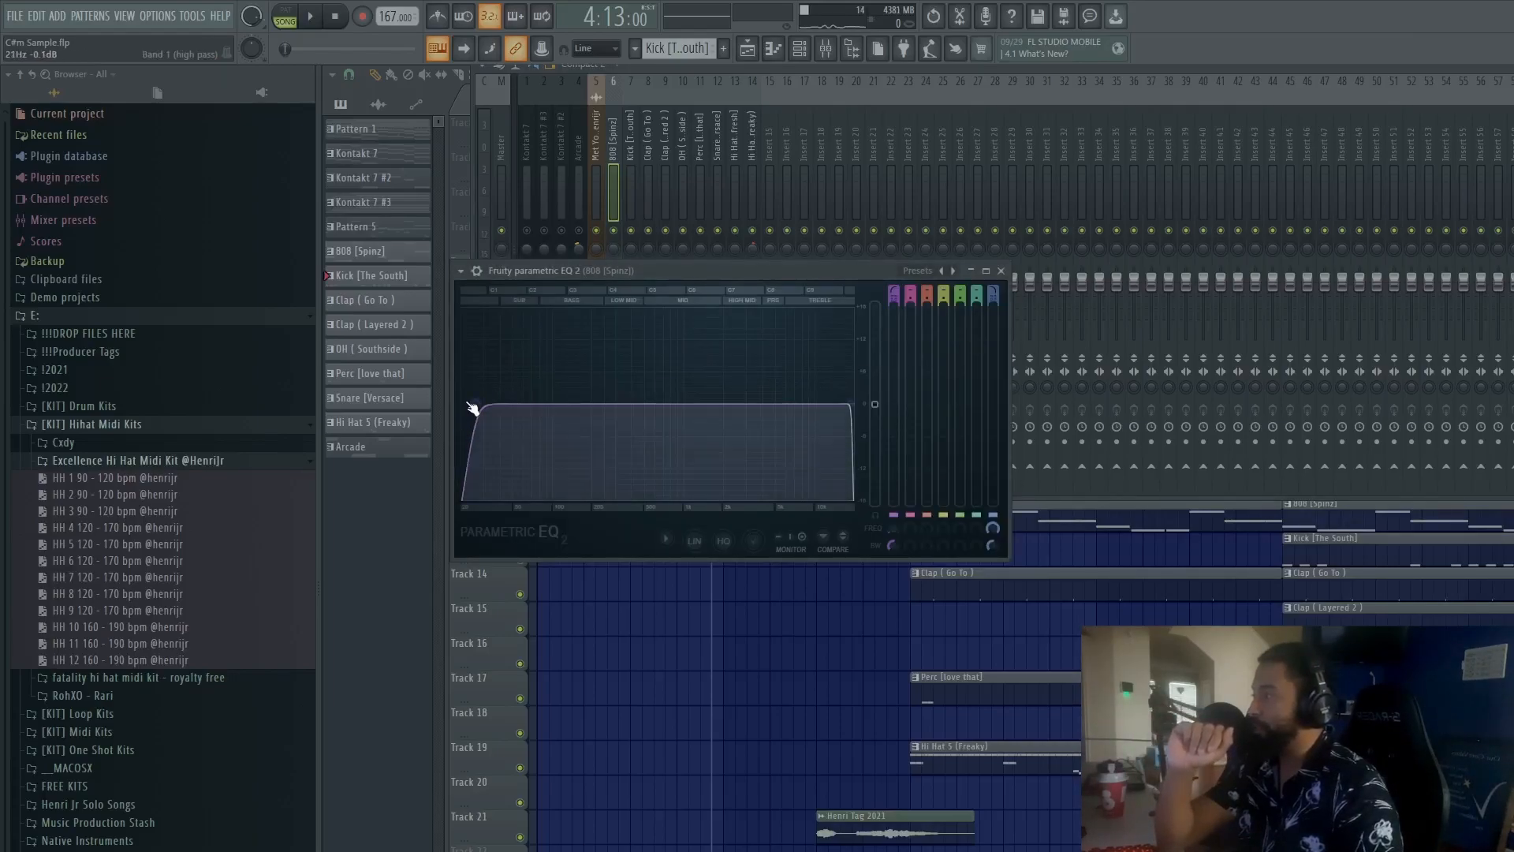
{"action": "left_click", "coordinate": [1001, 271]}
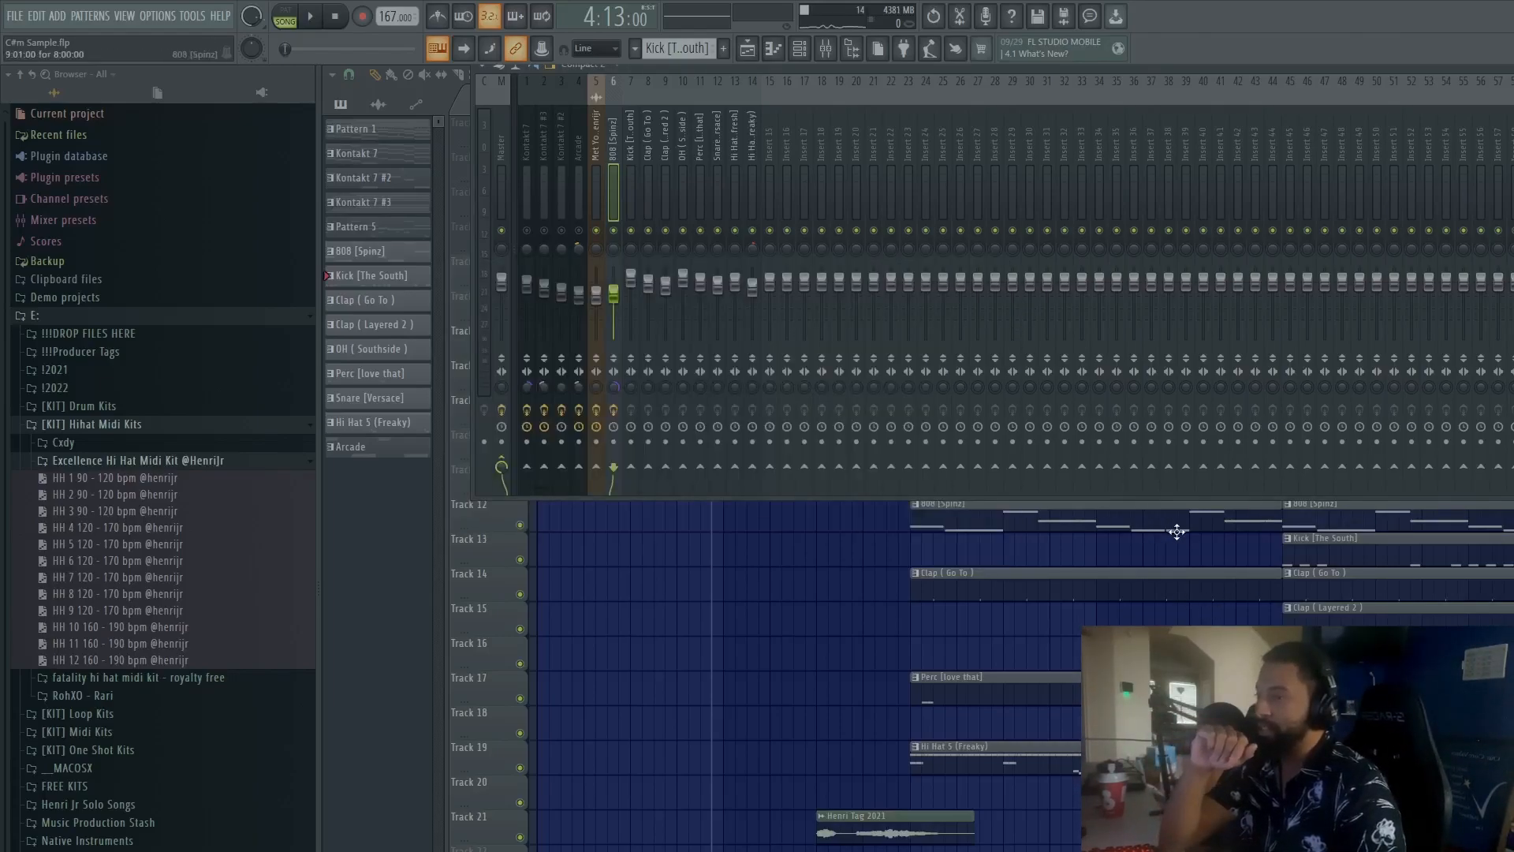
Step: Open the 808 [Spinz] pattern in the piano roll and examine its notes from bar 1
{"action": "double_click", "coordinate": [990, 517]}
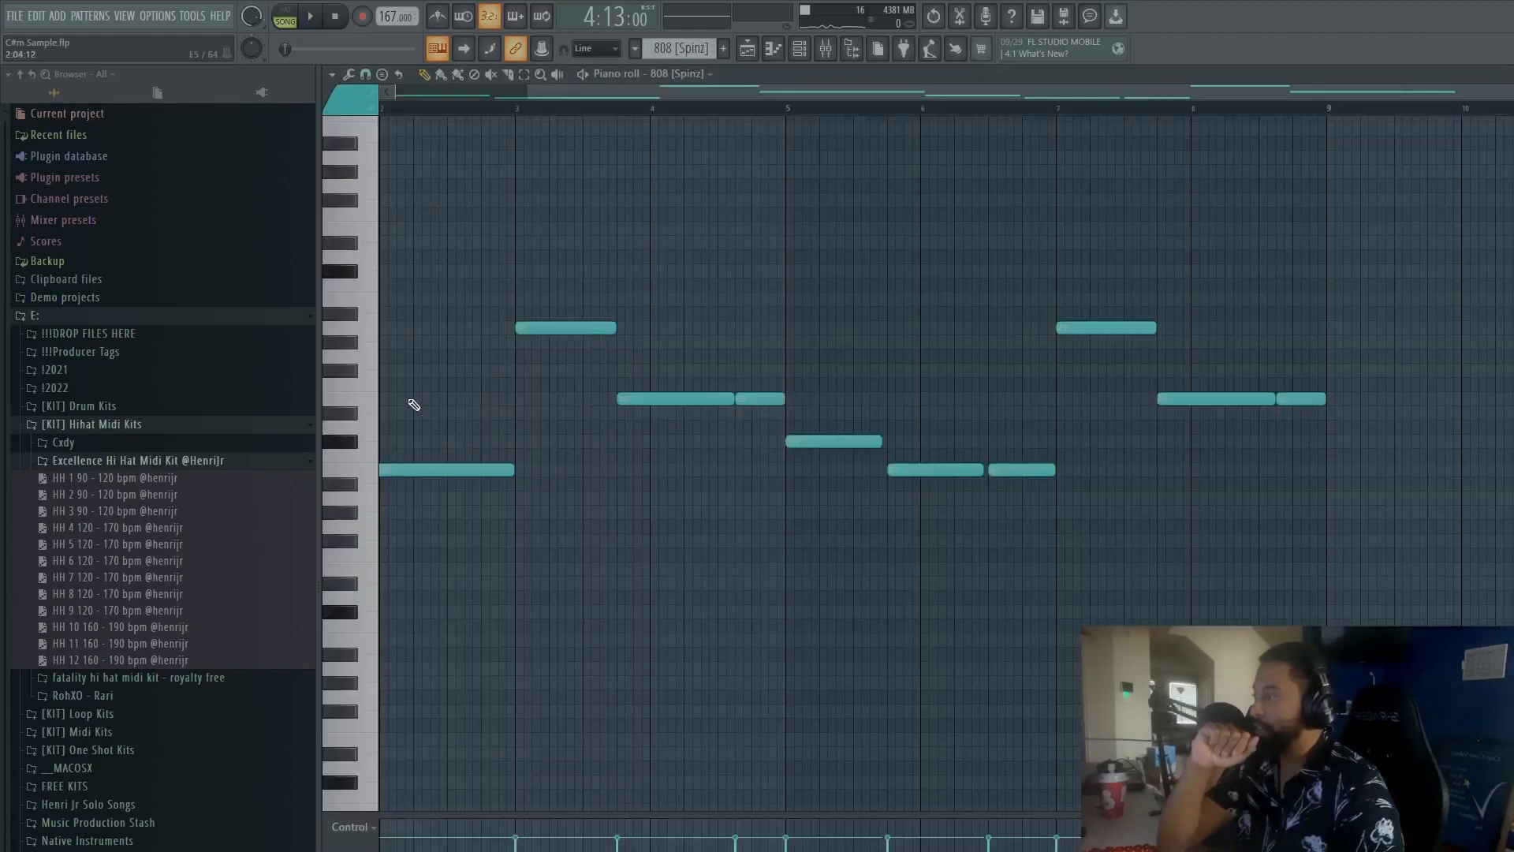
{"action": "left_click_drag", "start_coordinate": [727, 93], "coordinate": [580, 95]}
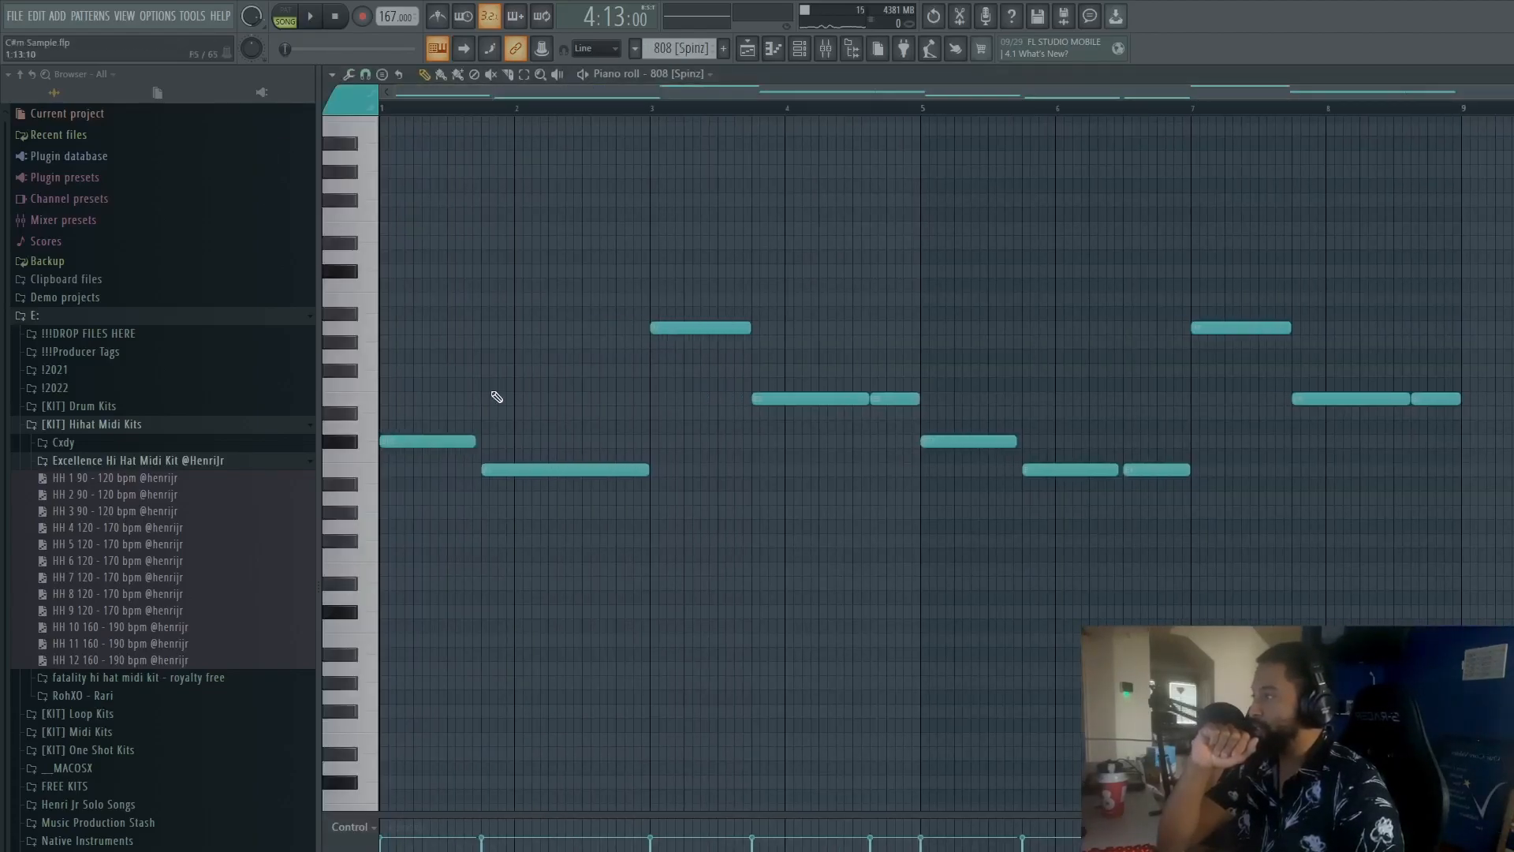
{"action": "left_click", "coordinate": [520, 469]}
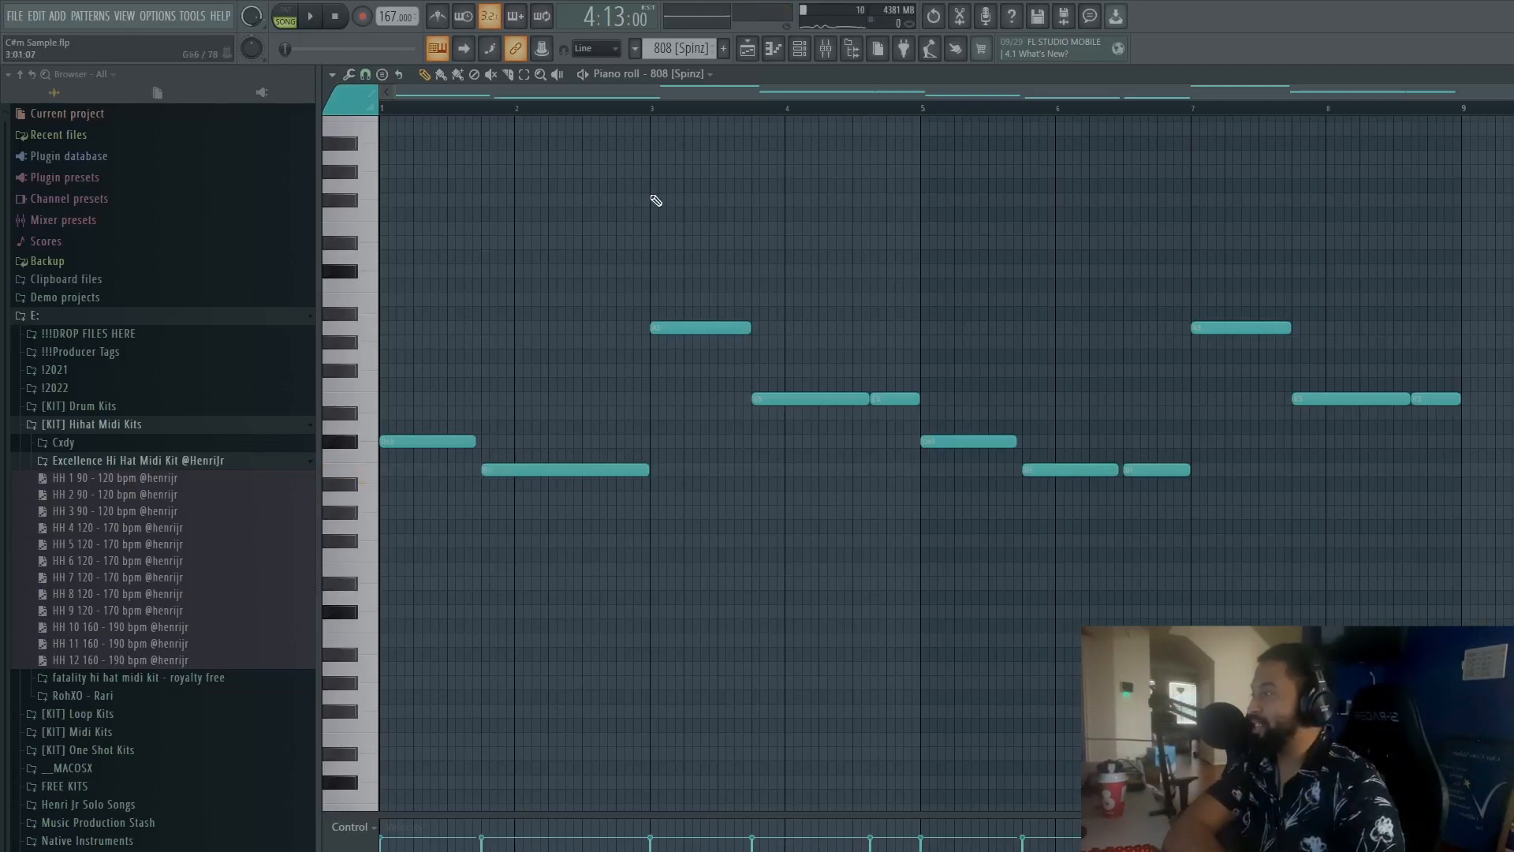
Step: Leave the 808 [Spinz] piano roll and bring the playlist arrangement back into view
{"action": "left_click", "coordinate": [801, 49]}
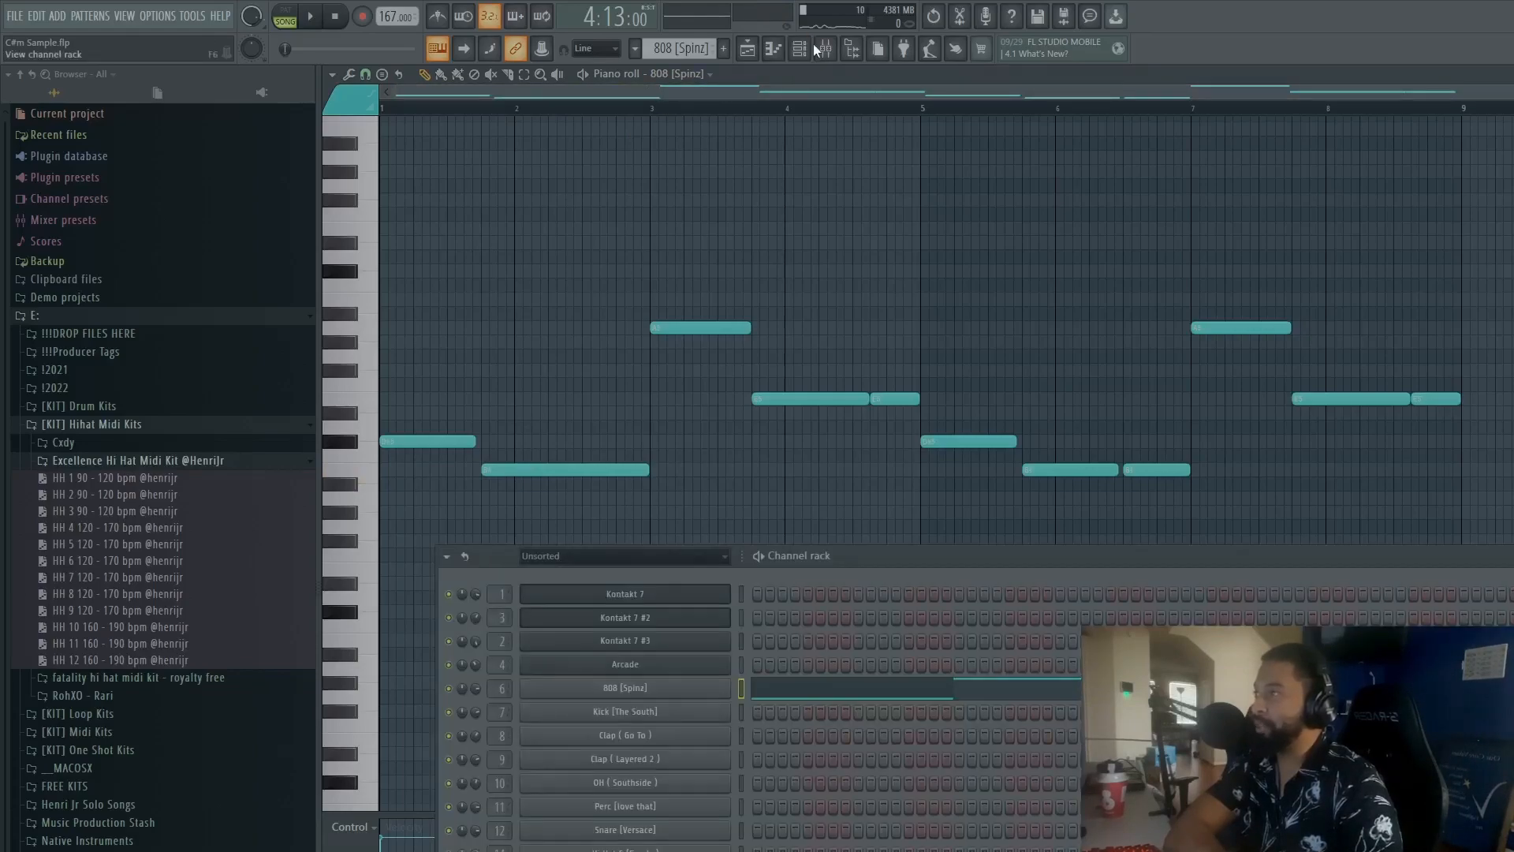
{"action": "left_click", "coordinate": [811, 52]}
{"action": "left_click", "coordinate": [773, 49]}
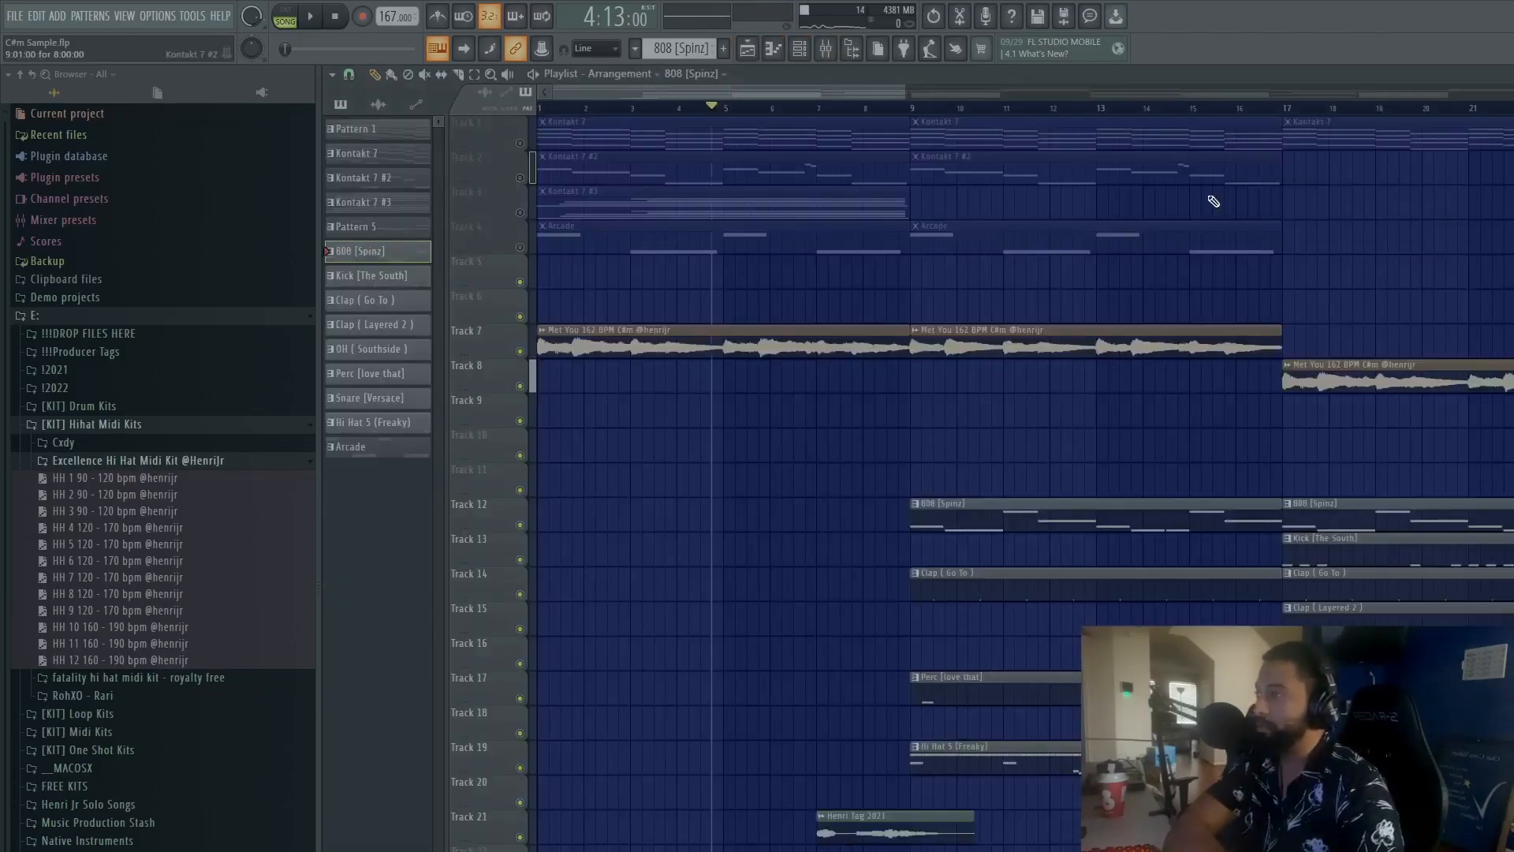
Step: Review the drum mixer tracks from the kick through the Freaky hi-hat, and move the mixer window down to uncover the playlist
{"action": "left_click", "coordinate": [828, 50]}
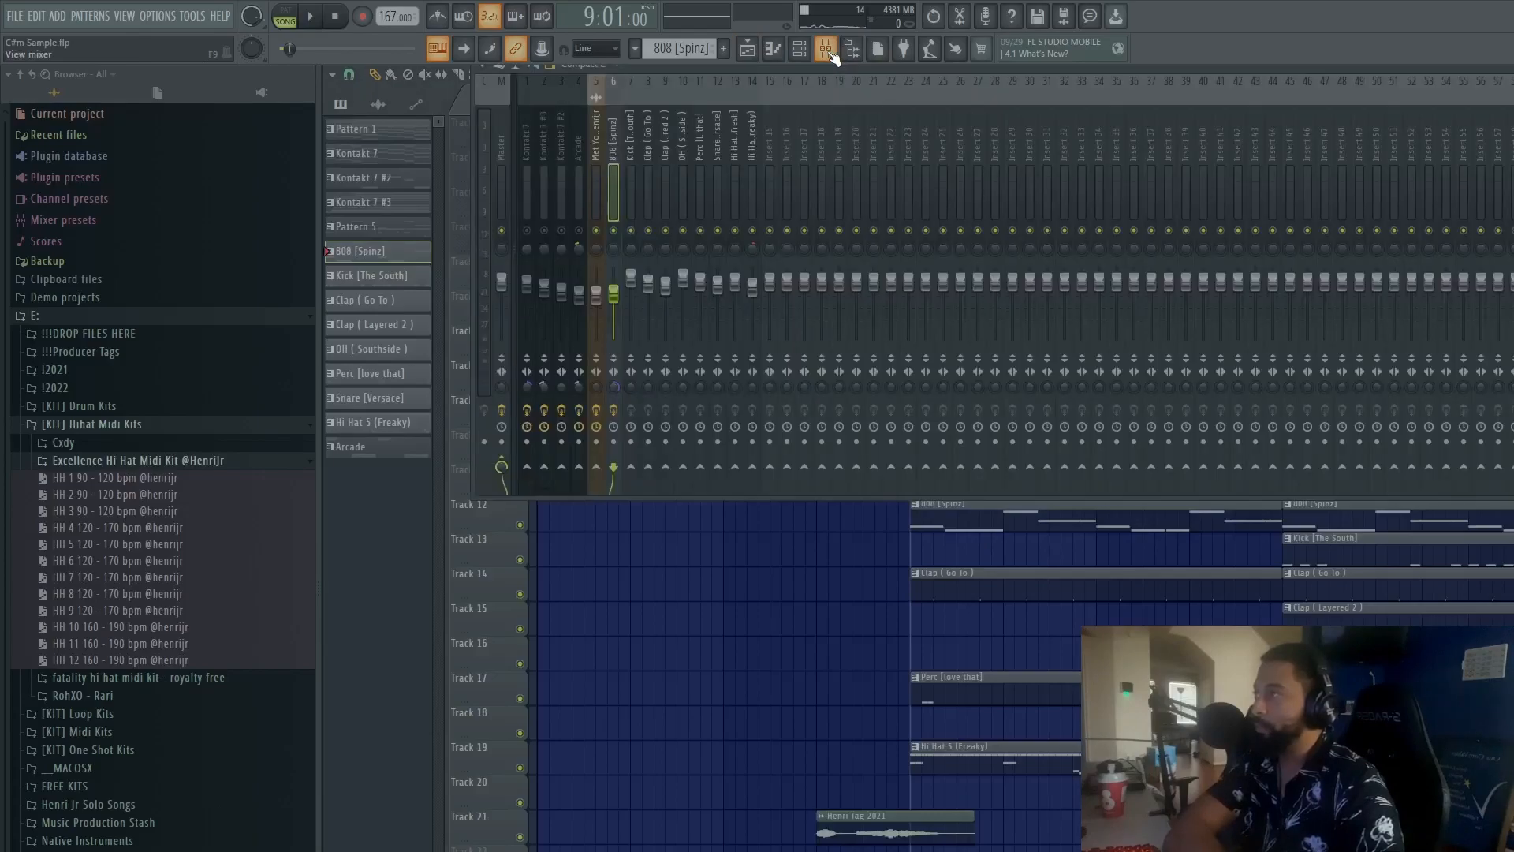
{"action": "left_click_drag", "start_coordinate": [626, 189], "coordinate": [740, 182]}
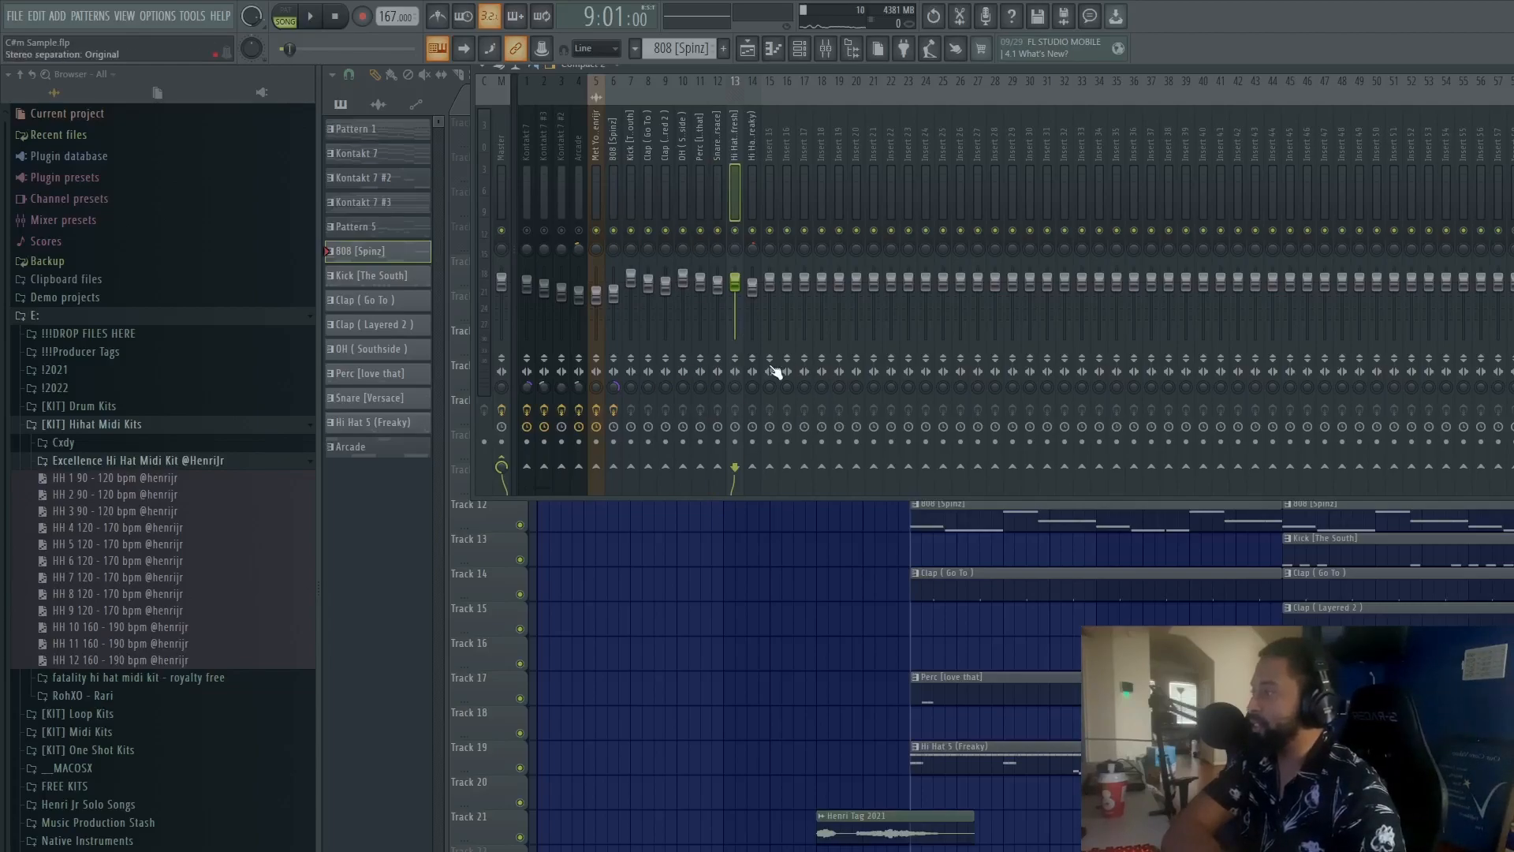
{"action": "left_click", "coordinate": [756, 207]}
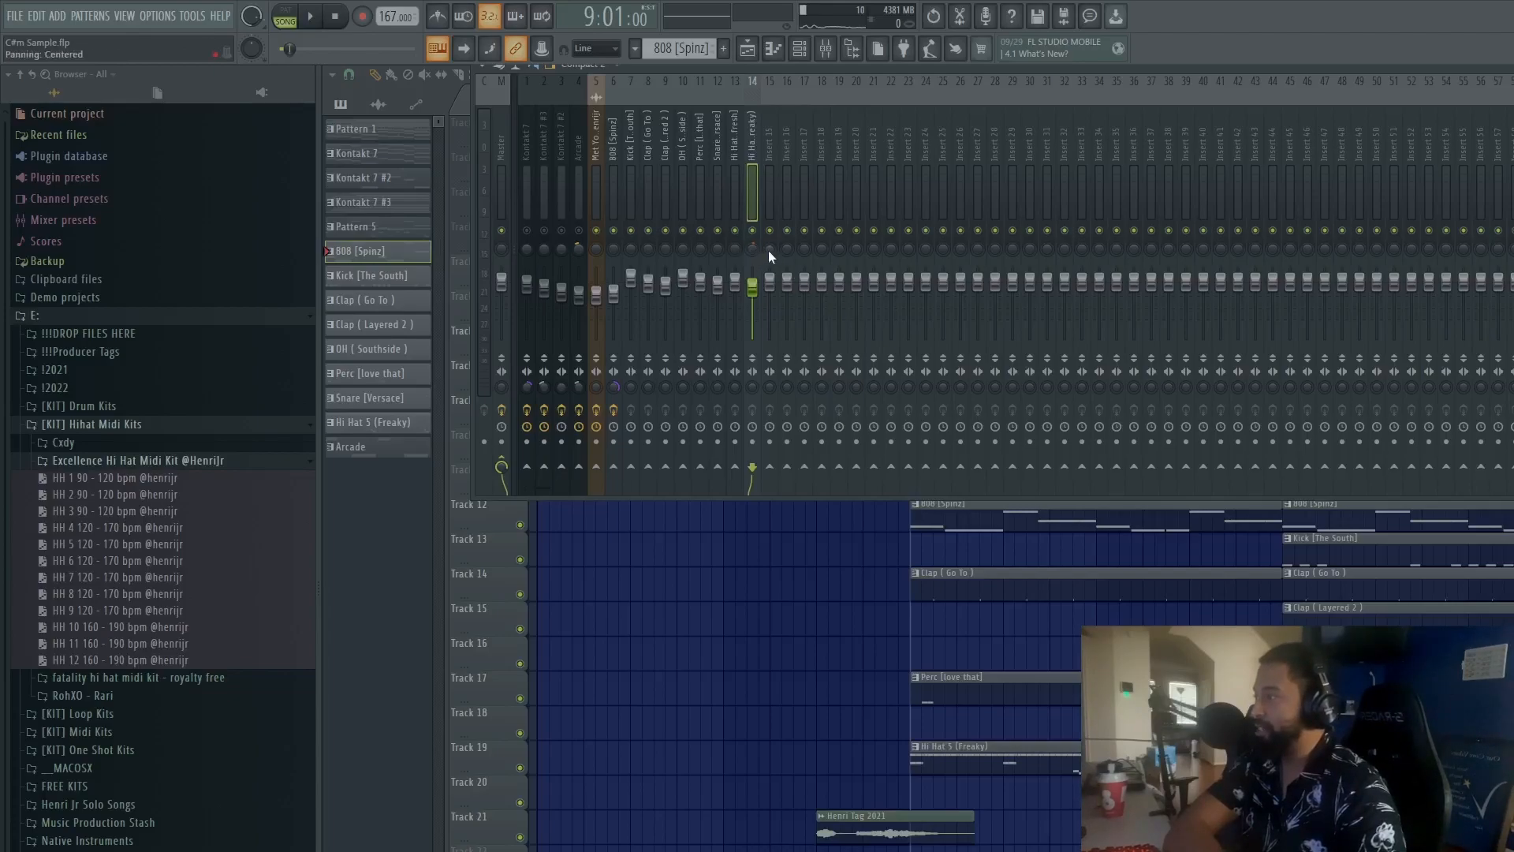
{"action": "left_click_drag", "start_coordinate": [1312, 76], "coordinate": [1355, 730]}
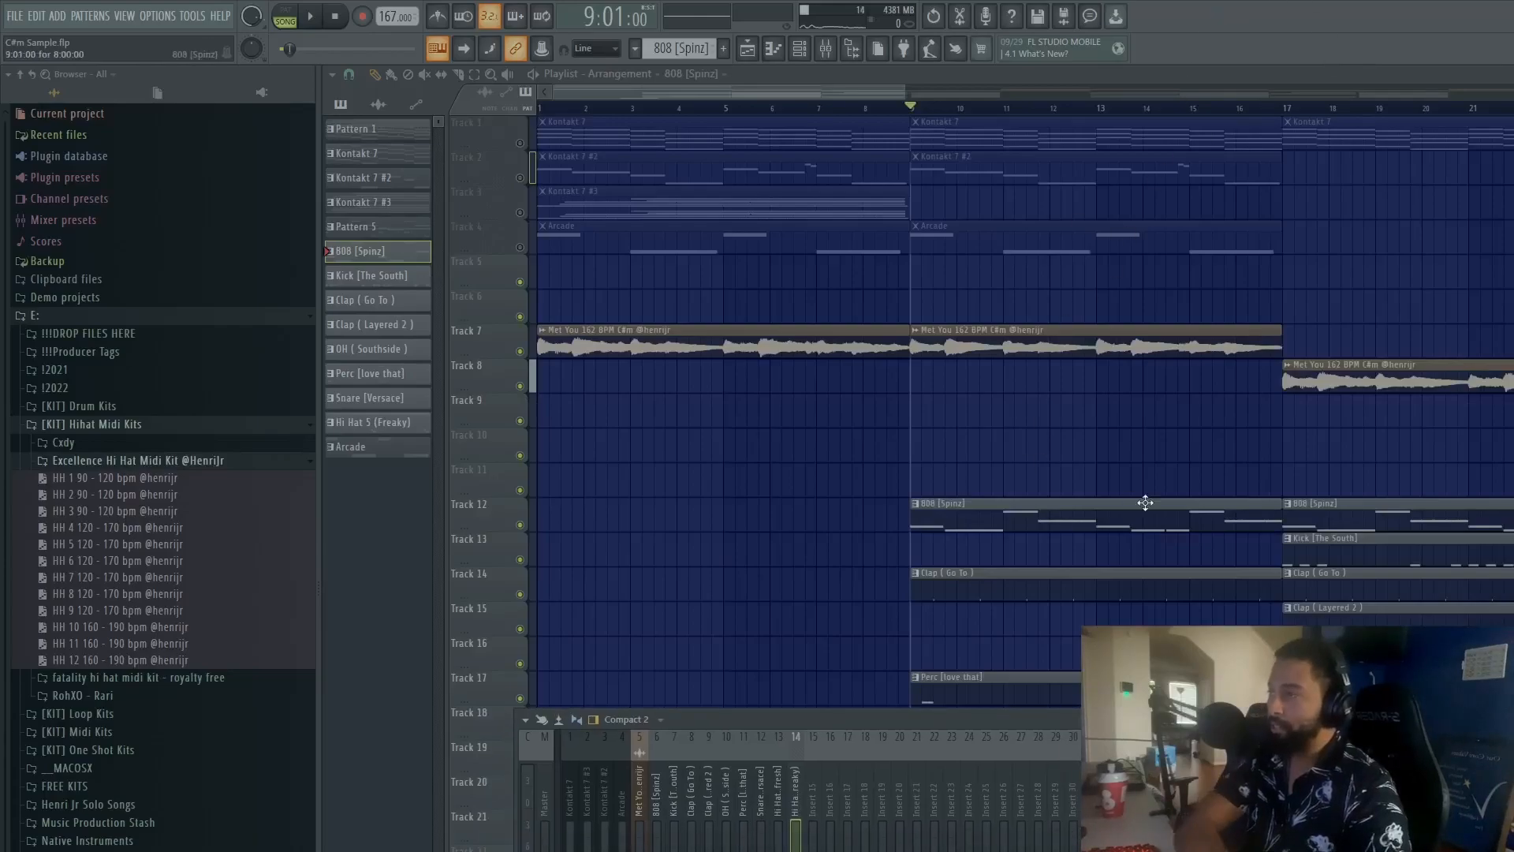